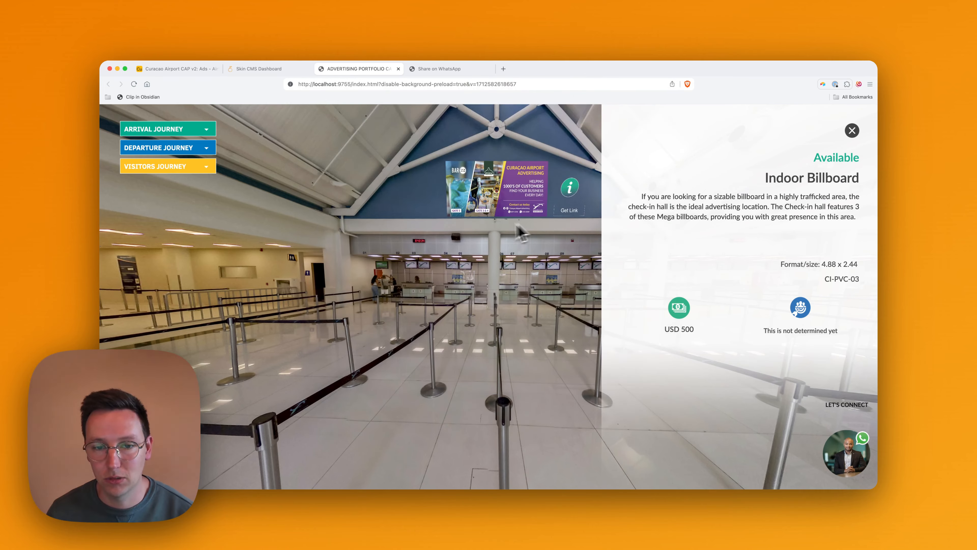
Turn on edit mode in the airport tour, then open and review the Airtable record of the CI-PVC-03 Indoor Billboard
{"action": "mouse_move", "coordinate": [518, 227]}
{"action": "left_mouse_down"}
{"action": "mouse_move", "coordinate": [550, 199]}
{"action": "mouse_move", "coordinate": [533, 221]}
{"action": "left_mouse_up"}
{"action": "left_click_drag", "start_coordinate": [506, 284], "coordinate": [429, 287]}
{"action": "right_click", "coordinate": [460, 280]}
{"action": "left_click", "coordinate": [466, 284]}
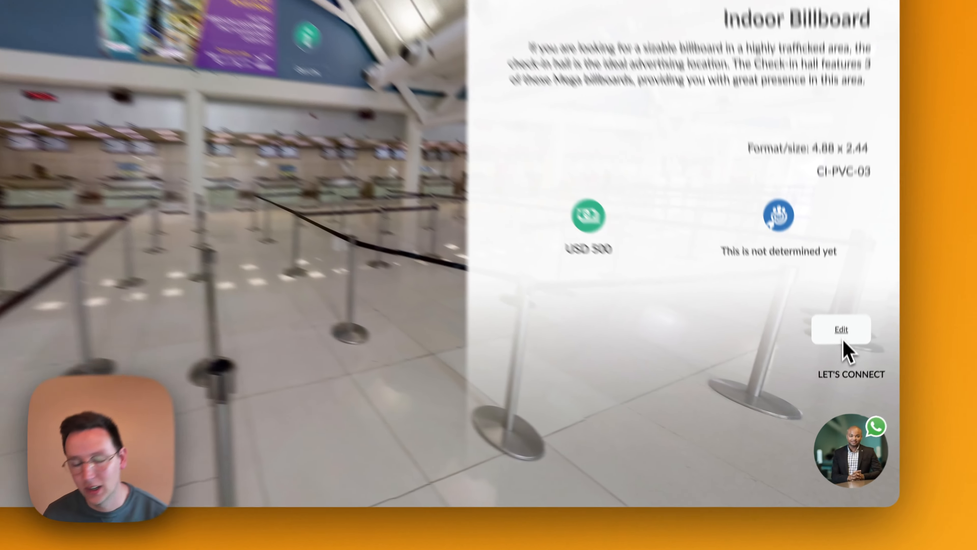
{"action": "left_click", "coordinate": [842, 331]}
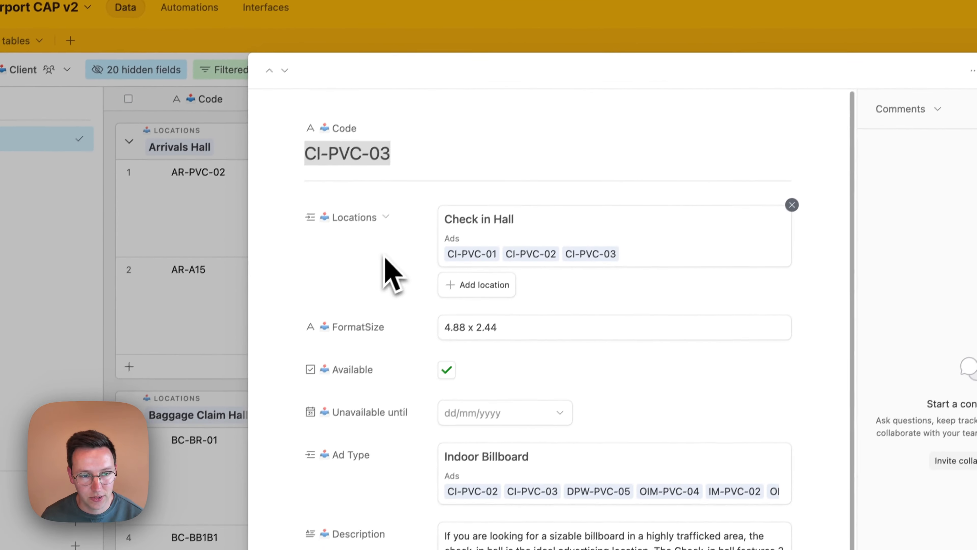
{"action": "scroll", "coordinate": [588, 389], "scroll_direction": "down", "scroll_amount": 5}
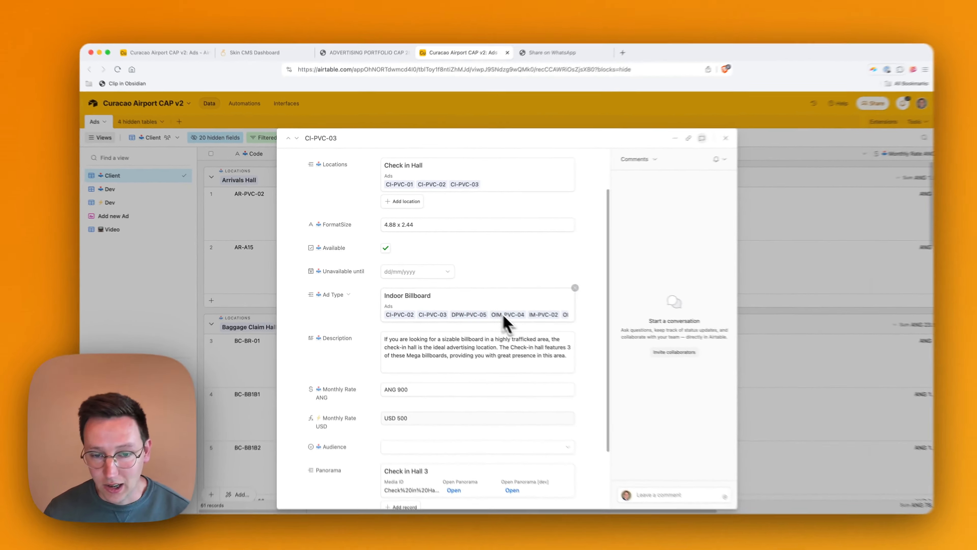
{"action": "scroll", "coordinate": [616, 402], "scroll_direction": "down", "scroll_amount": 4}
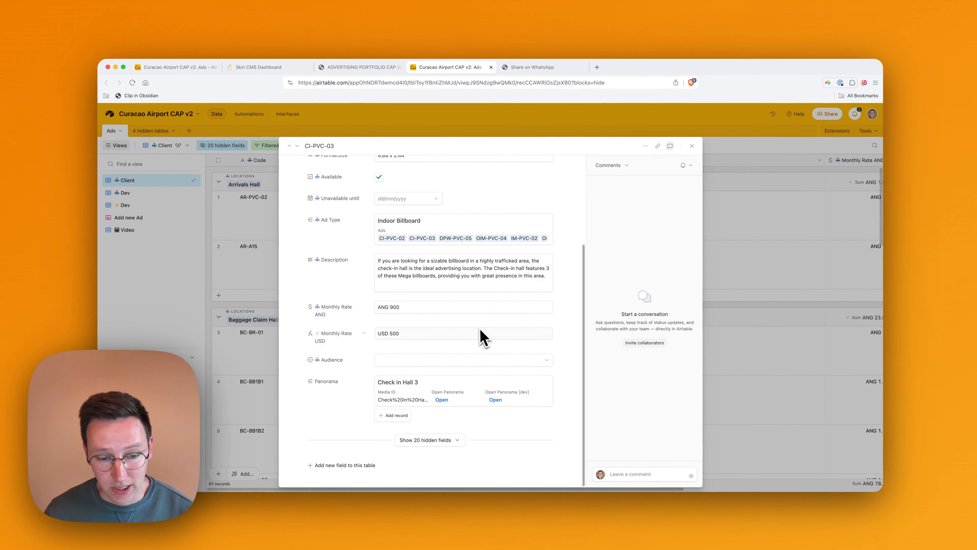
{"action": "scroll", "coordinate": [615, 410], "scroll_direction": "up", "scroll_amount": 6}
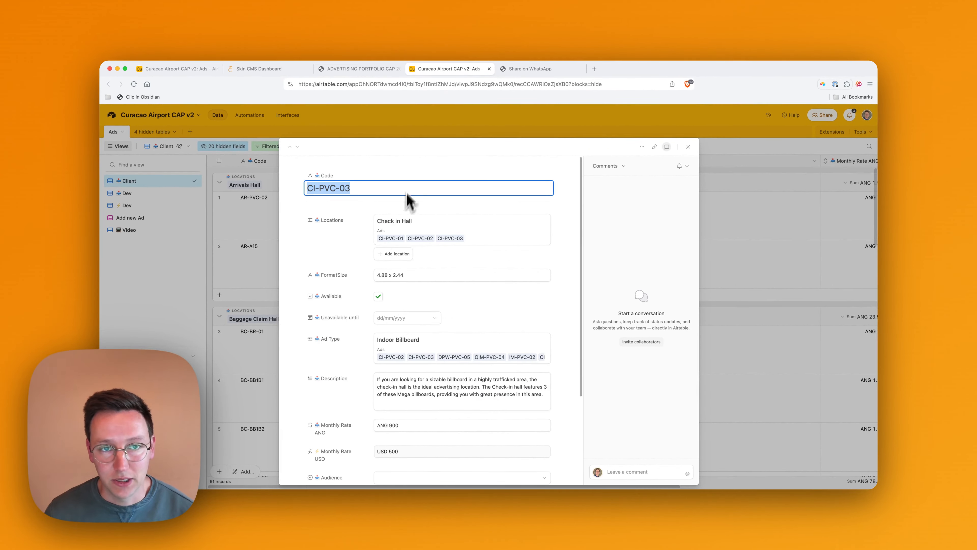
Return to the airport tour and open the Indoor Billboard's Airtable record again through its edit link
{"action": "left_click", "coordinate": [362, 69]}
{"action": "left_click_drag", "start_coordinate": [504, 295], "coordinate": [541, 290]}
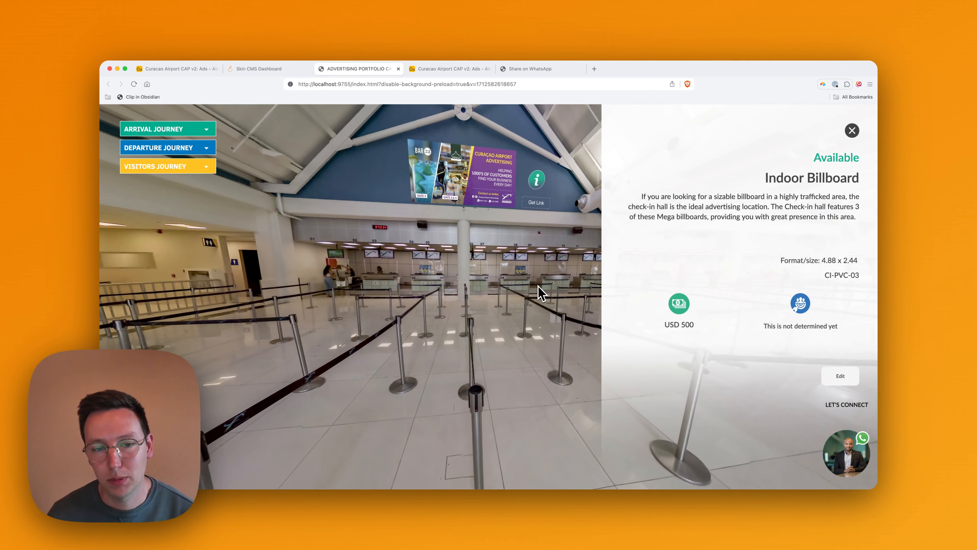
{"action": "right_click", "coordinate": [449, 261]}
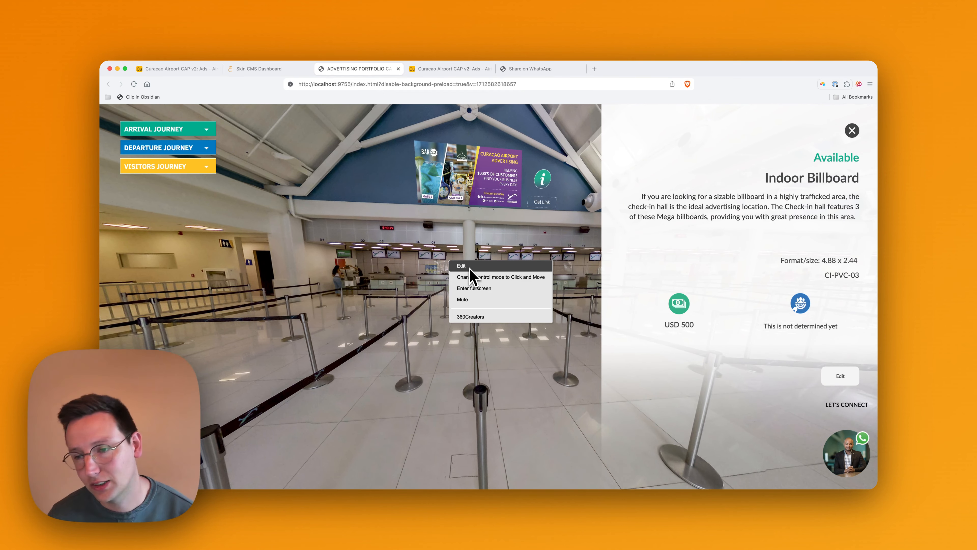
{"action": "left_click", "coordinate": [745, 360]}
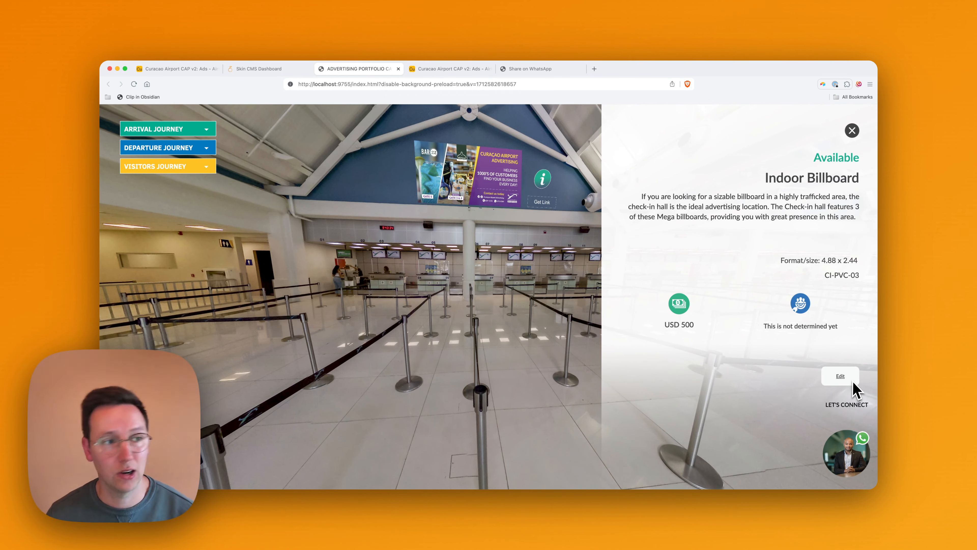
{"action": "left_click", "coordinate": [842, 376]}
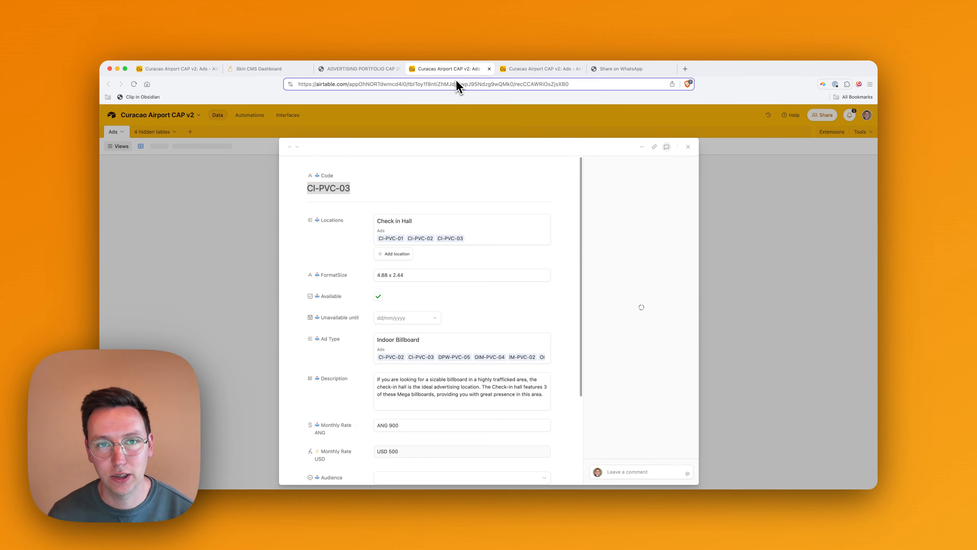
Load the CI-PVC-03 record's URL in a private browser window to check signed-out access, and close that window
{"action": "left_click", "coordinate": [458, 84]}
{"action": "key", "text": "cmd+c"}
{"action": "key", "text": "cmd+shift+n"}
{"action": "key", "text": "cmd+v"}
{"action": "key", "text": "Return"}
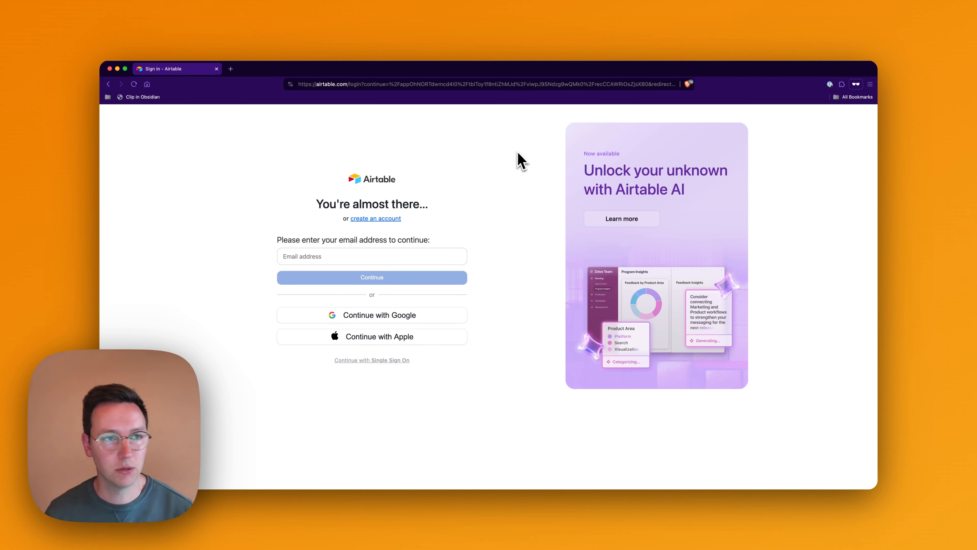
{"action": "key", "text": "super+w"}
{"action": "key", "text": "Escape"}
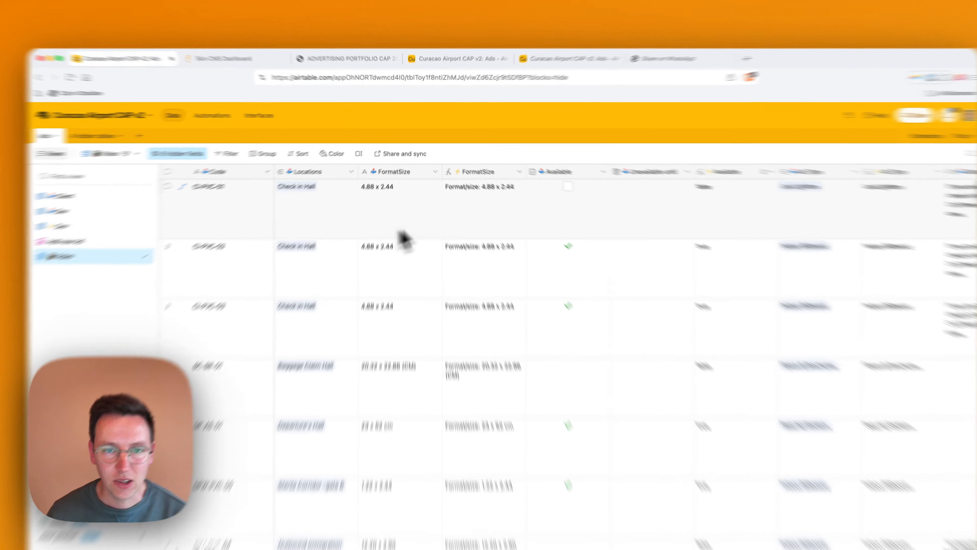
Look through the sources available for adding a new table to the Curacao Airport CAP v2 base
{"action": "left_click", "coordinate": [449, 192]}
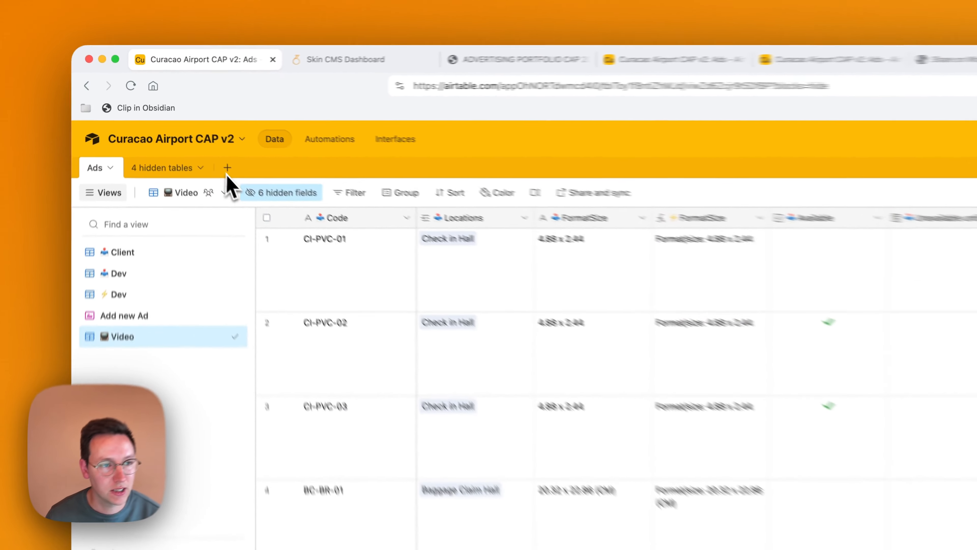
{"action": "left_click", "coordinate": [190, 132]}
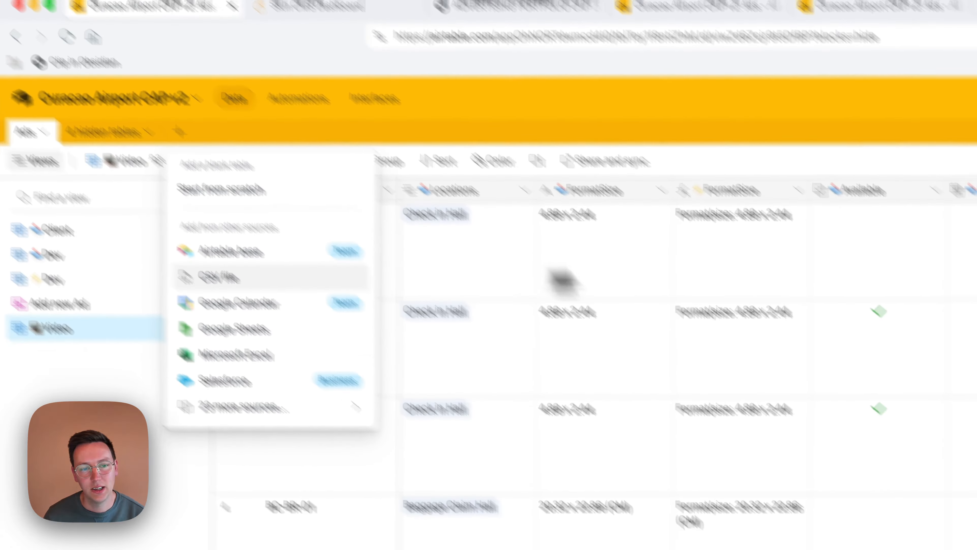
{"action": "left_click", "coordinate": [746, 322]}
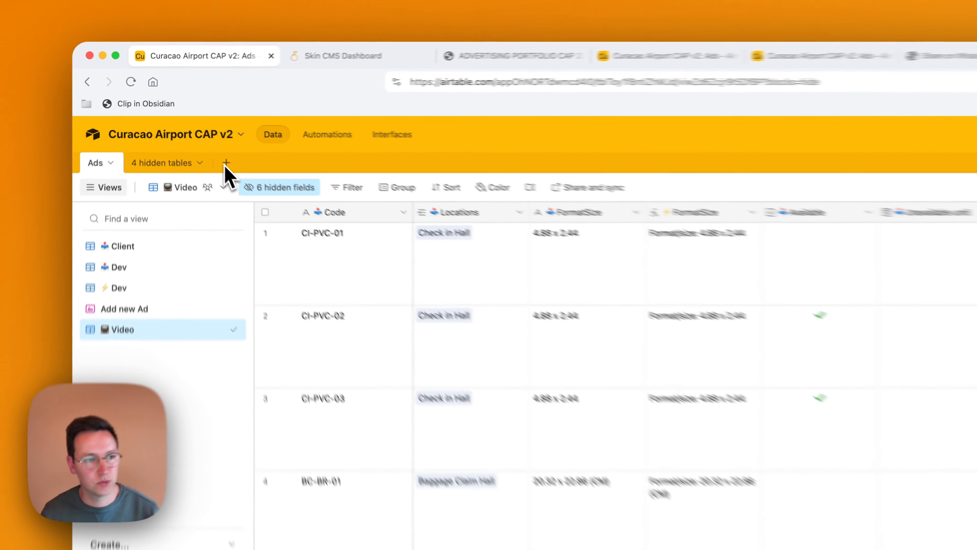
{"action": "left_click", "coordinate": [190, 131]}
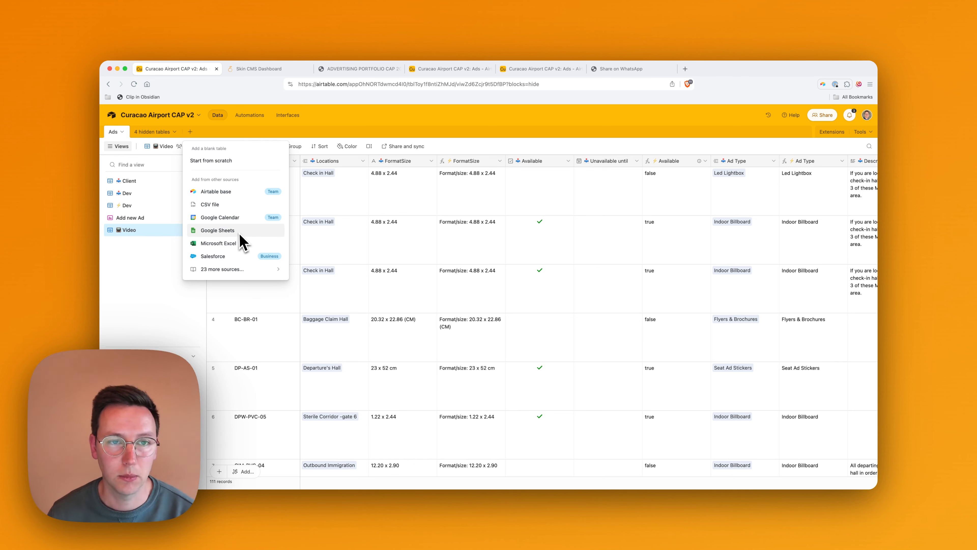
{"action": "left_click", "coordinate": [419, 123]}
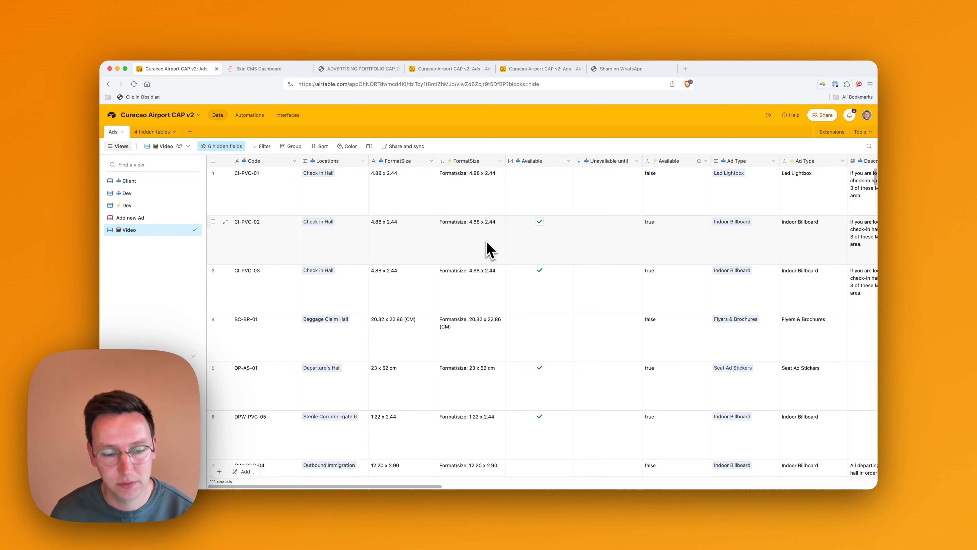
Set the FormatSize of ad CI-PVC-01 to 4.88 x 2.45 in the Video view
{"action": "left_click", "coordinate": [273, 194]}
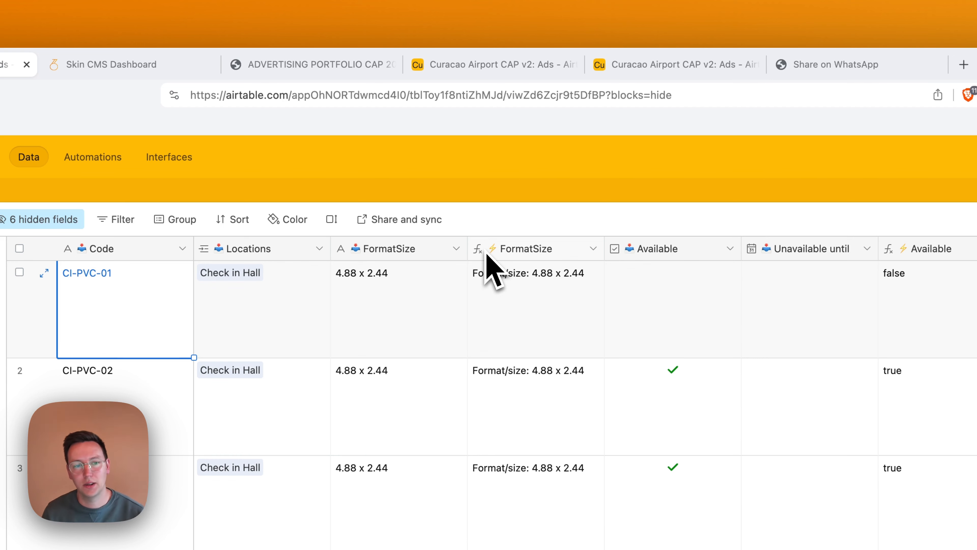
{"action": "left_click", "coordinate": [388, 307]}
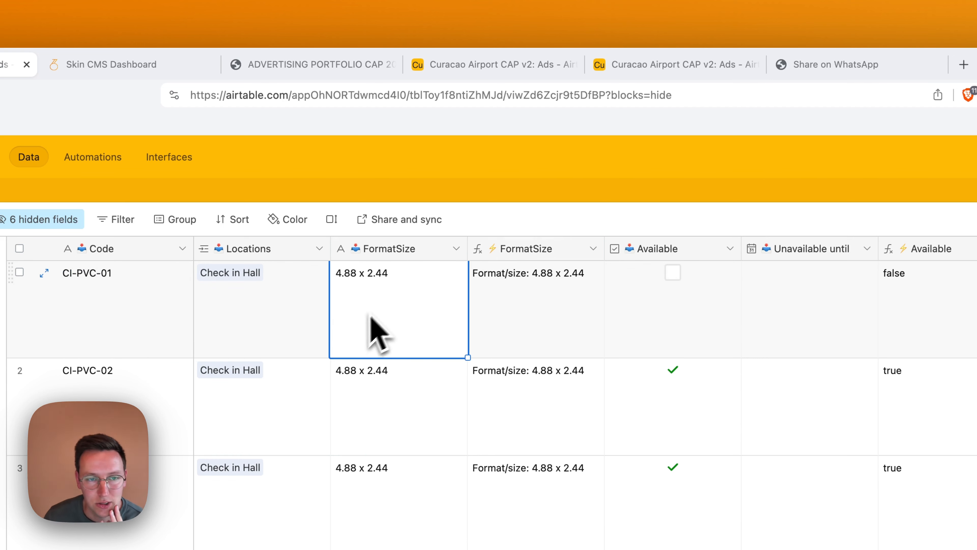
{"action": "left_click", "coordinate": [398, 289]}
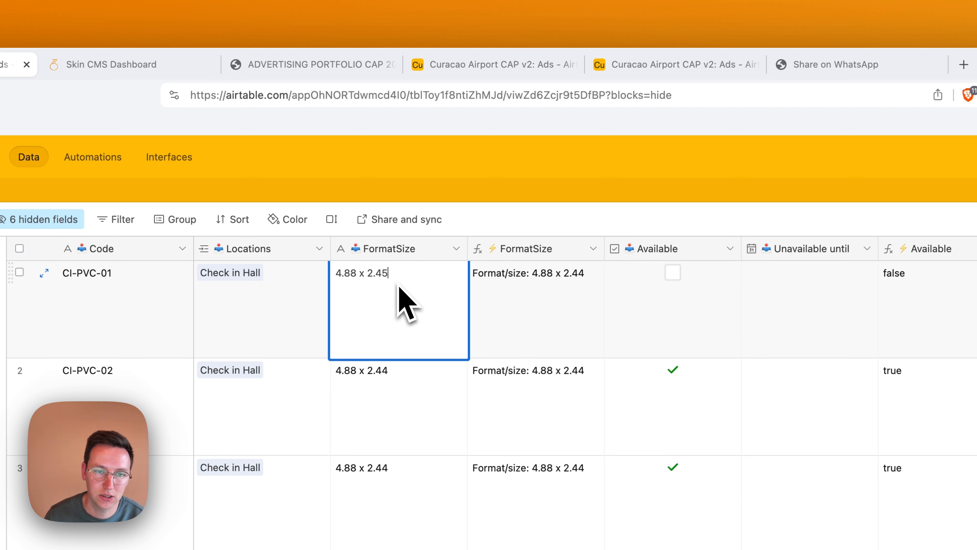
{"action": "left_click", "coordinate": [508, 327]}
{"action": "left_click", "coordinate": [399, 317]}
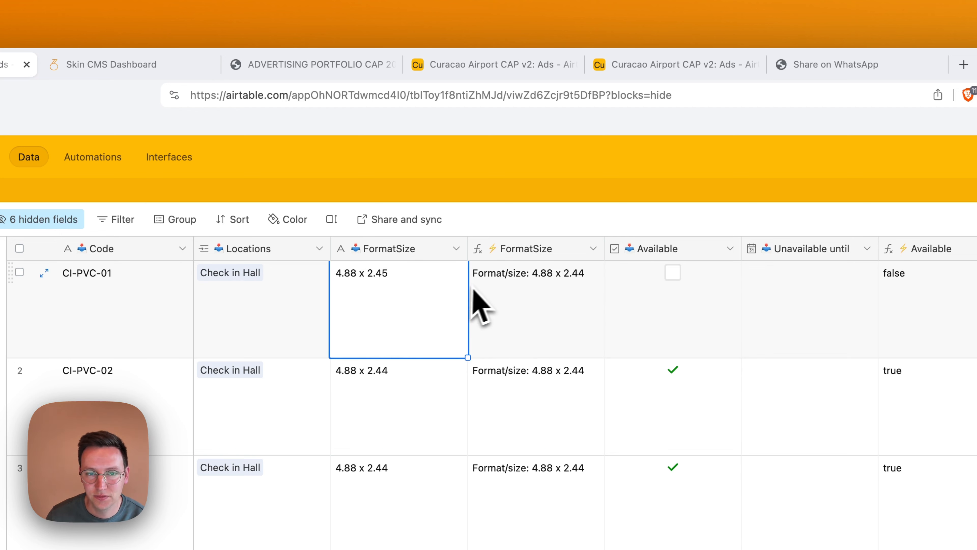
Examine the CONCATENATE formula of the computed FormatSize field, including its text prefix and referenced field
{"action": "left_click", "coordinate": [560, 295]}
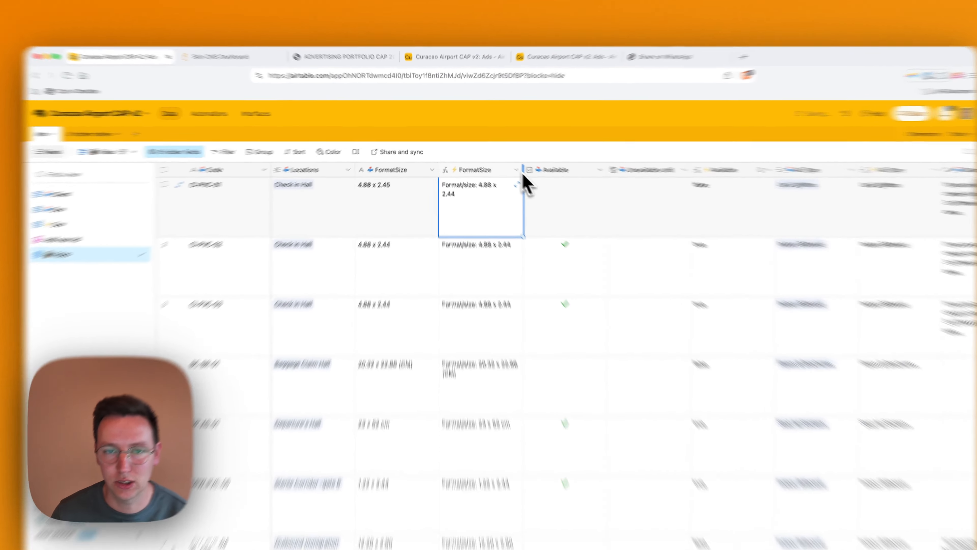
{"action": "left_click", "coordinate": [499, 160]}
{"action": "left_click", "coordinate": [540, 235]}
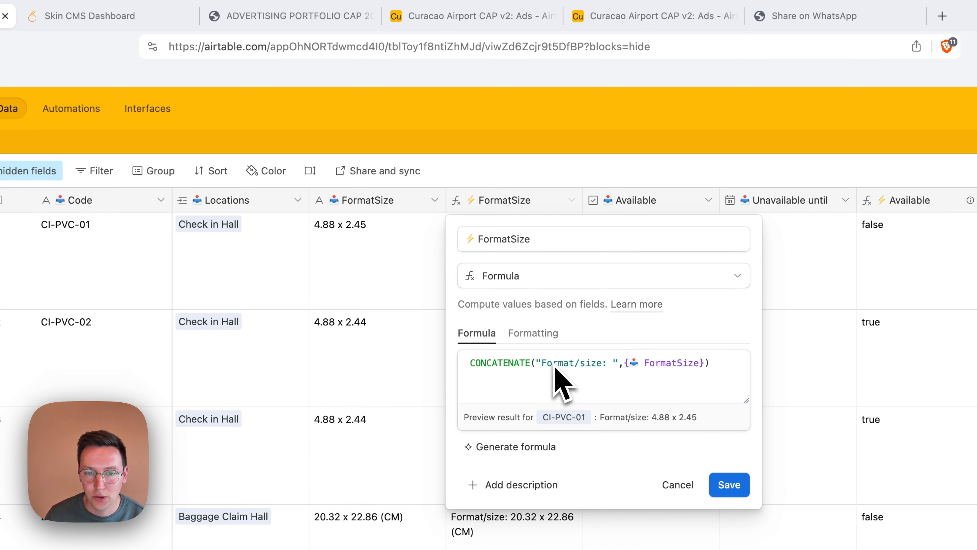
{"action": "left_click_drag", "start_coordinate": [542, 363], "coordinate": [614, 366]}
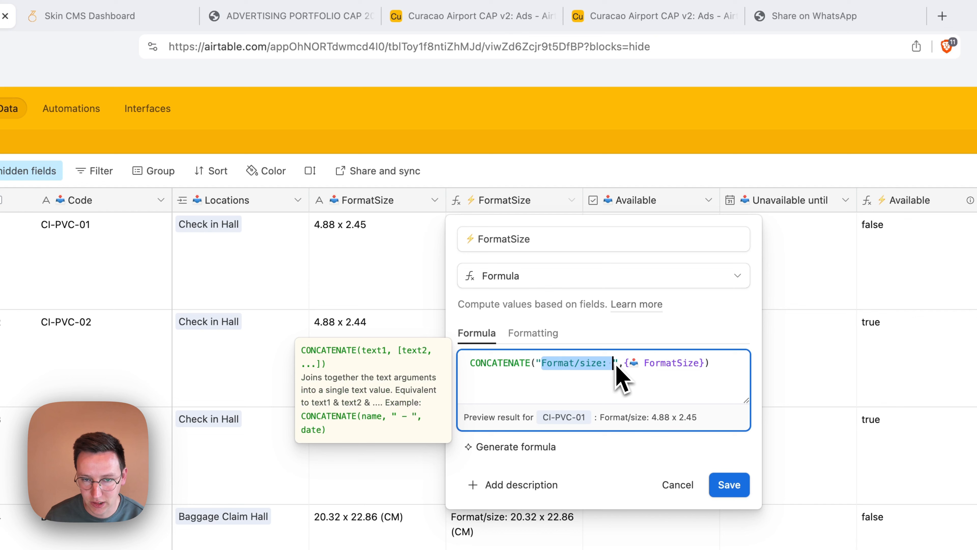
{"action": "left_click", "coordinate": [653, 371]}
{"action": "double_click", "coordinate": [659, 363]}
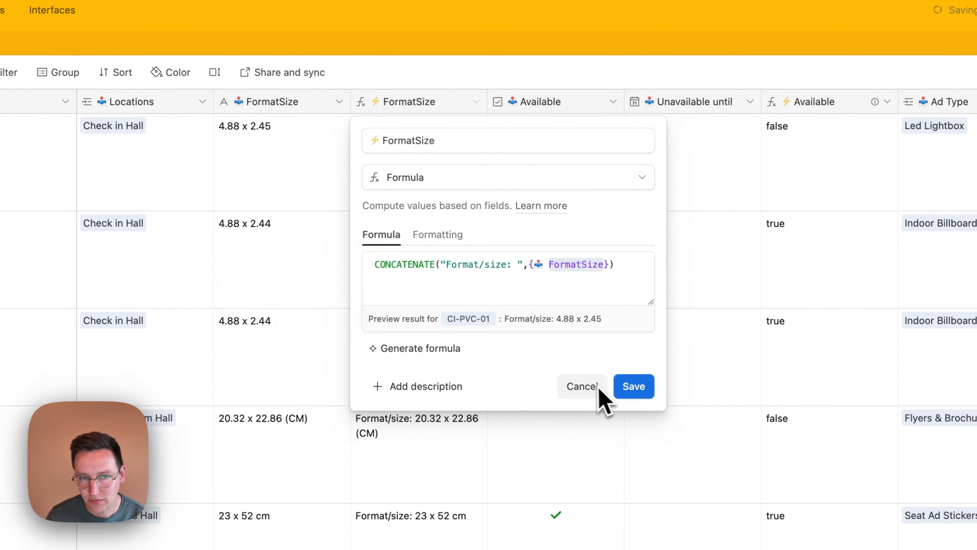
{"action": "left_click", "coordinate": [719, 485]}
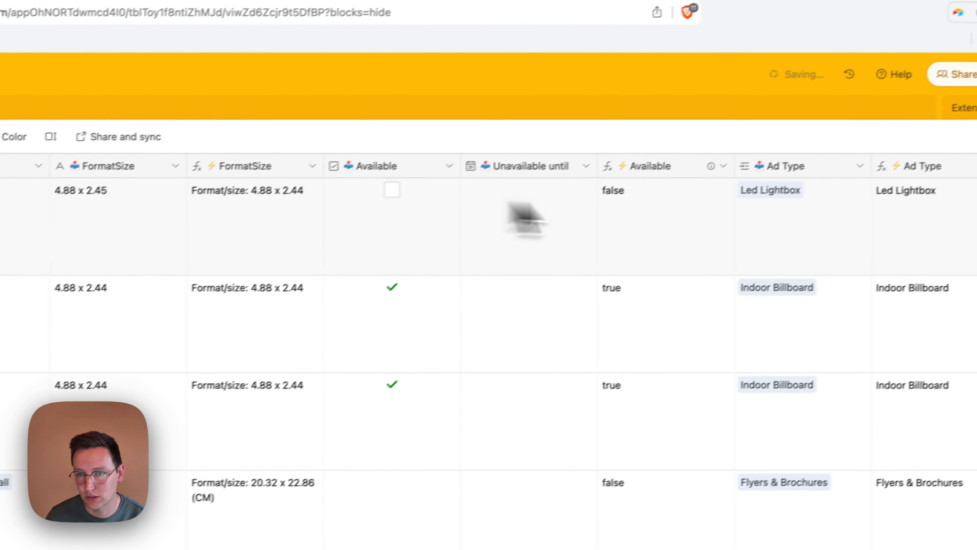
Examine the computed Available field and the Available checkbox it relates to for ad CI-PVC-01
{"action": "left_click", "coordinate": [722, 251]}
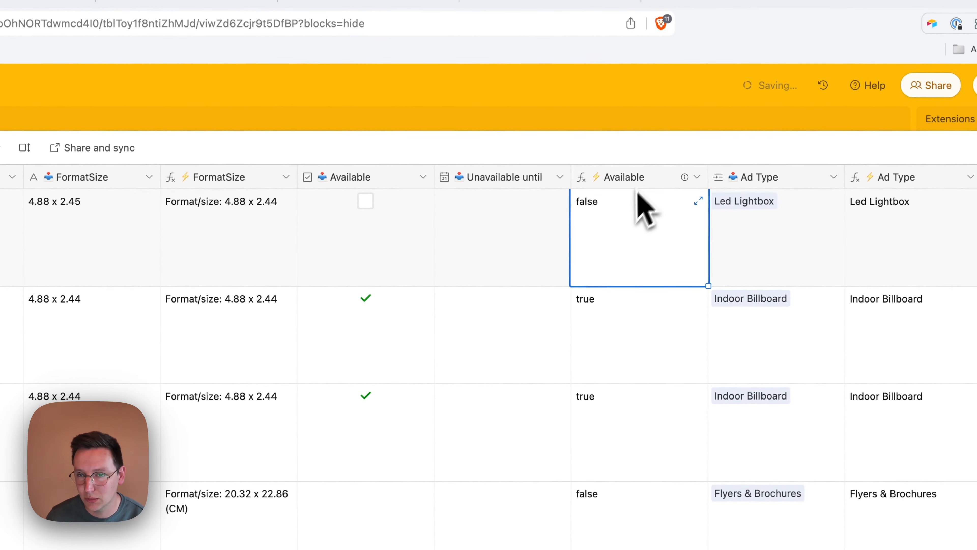
{"action": "mouse_move", "coordinate": [710, 168]}
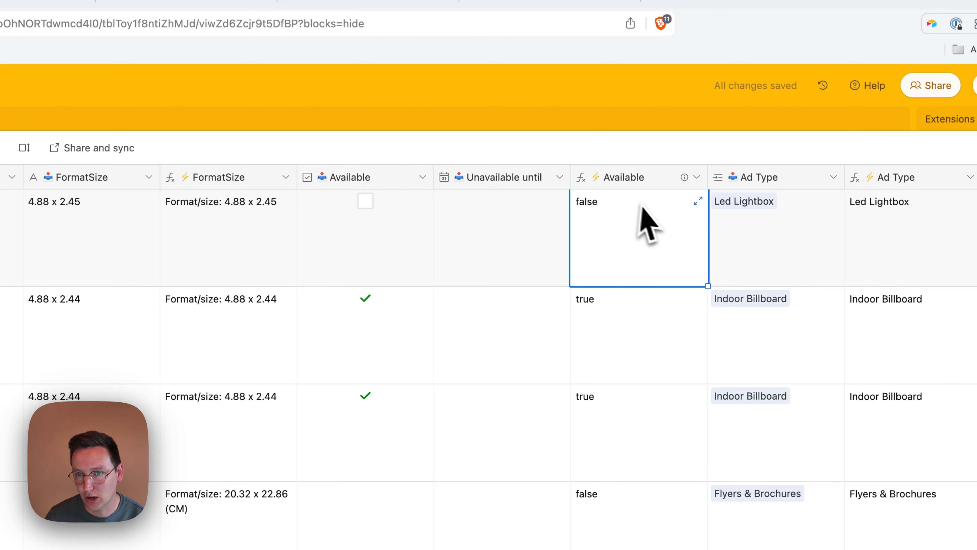
{"action": "left_click", "coordinate": [397, 252]}
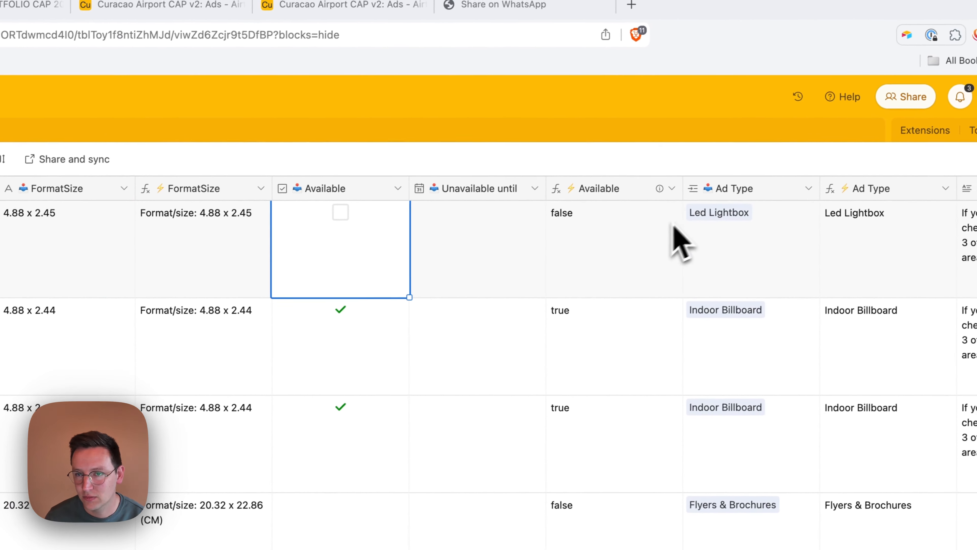
{"action": "left_click", "coordinate": [667, 191]}
{"action": "left_click", "coordinate": [661, 227]}
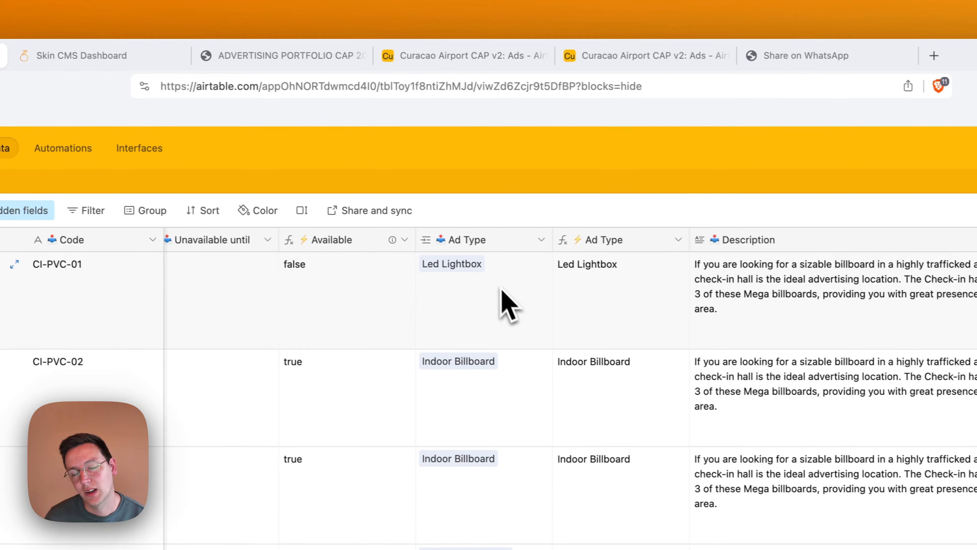
Select the Ad Type of CI-PVC-01 and open the hidden Ad Types table
{"action": "left_click", "coordinate": [503, 279]}
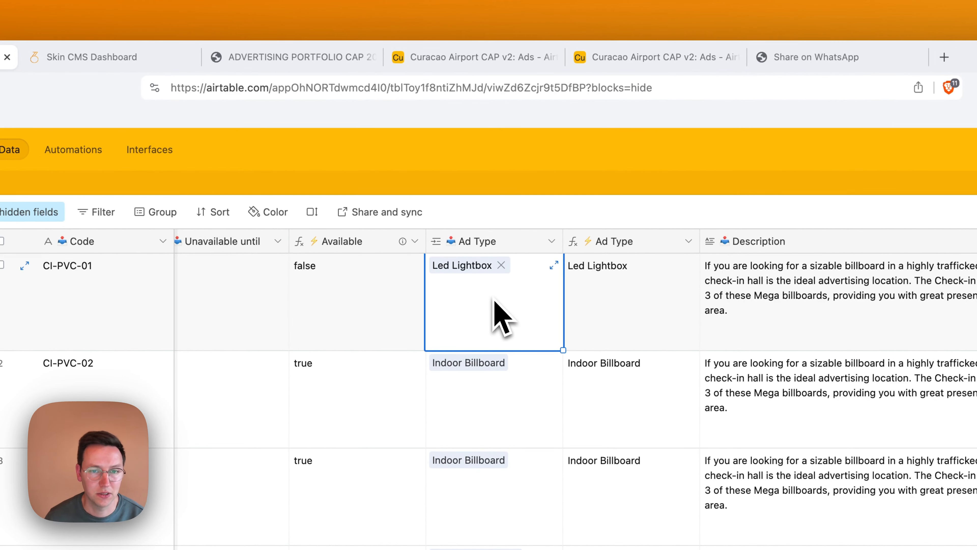
{"action": "left_click", "coordinate": [137, 192]}
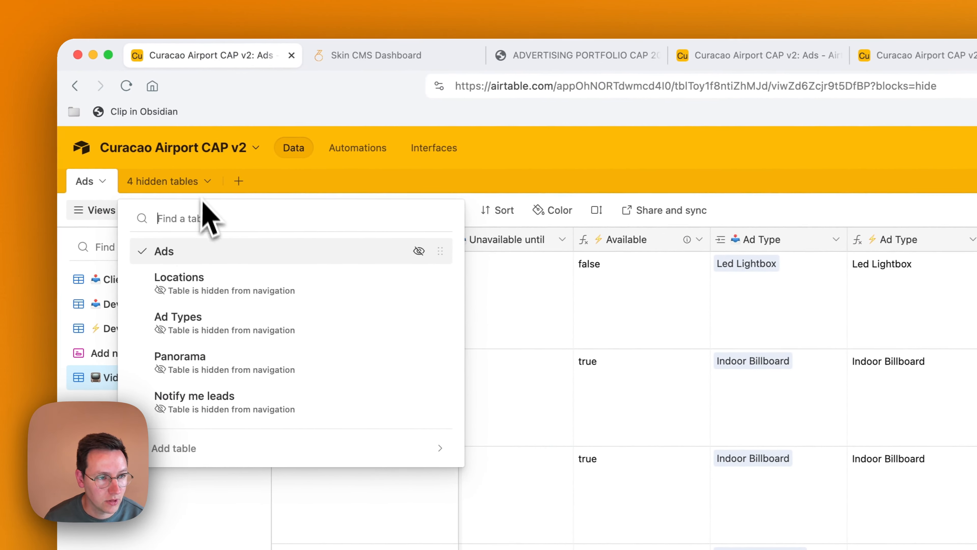
{"action": "left_click", "coordinate": [231, 324]}
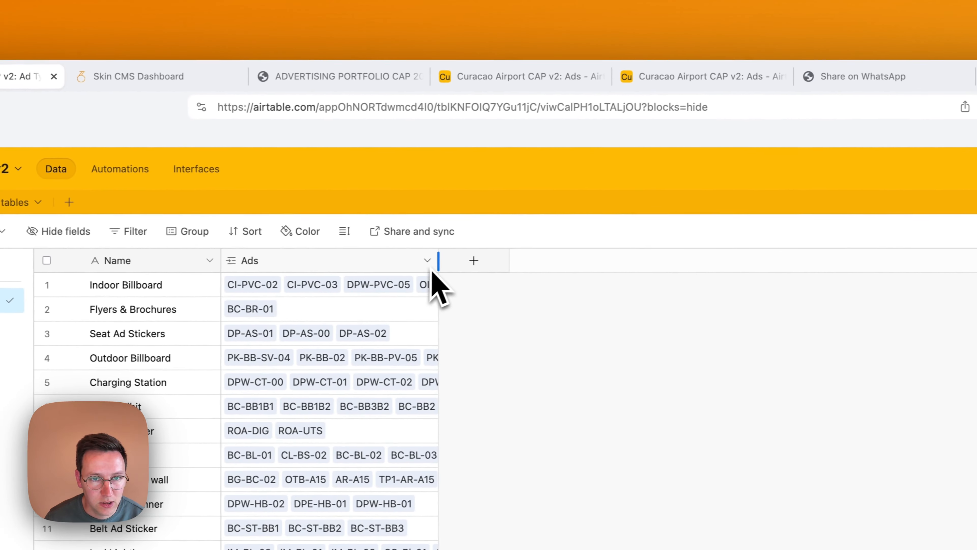
Widen the Ads column in the Ad Types table and inspect the ads linked to Backlit and Hanging Banner
{"action": "left_click_drag", "start_coordinate": [679, 240], "coordinate": [733, 240]}
{"action": "left_click_drag", "start_coordinate": [484, 262], "coordinate": [738, 287]}
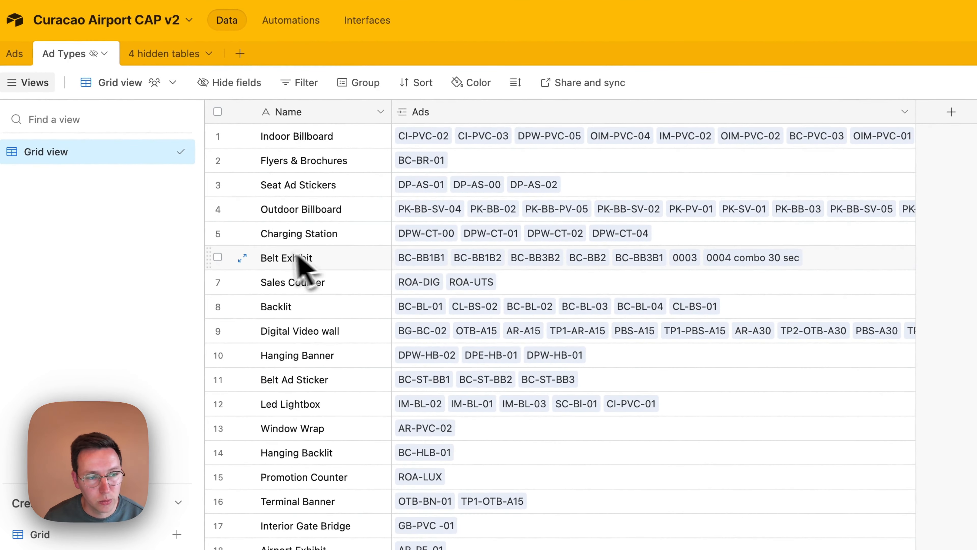
{"action": "left_click", "coordinate": [589, 307]}
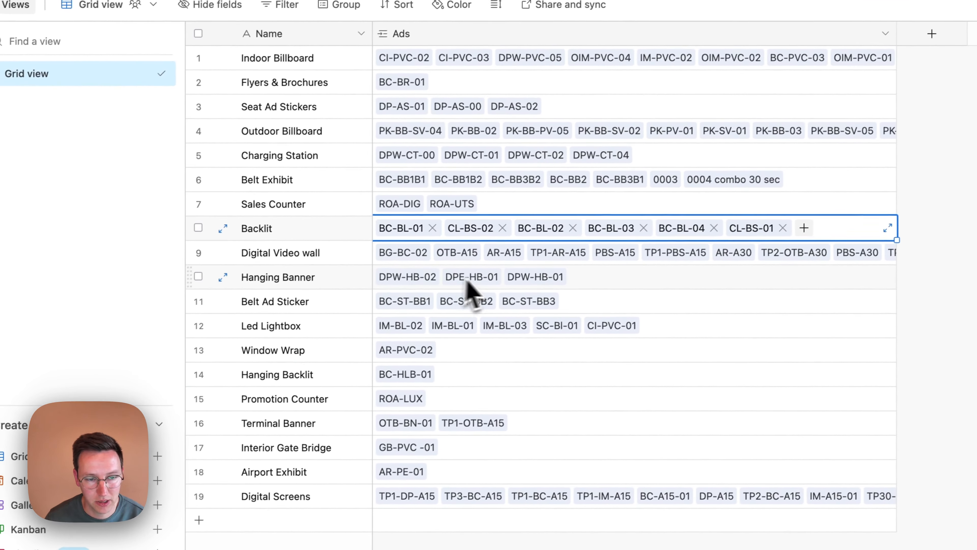
{"action": "left_click", "coordinate": [478, 346]}
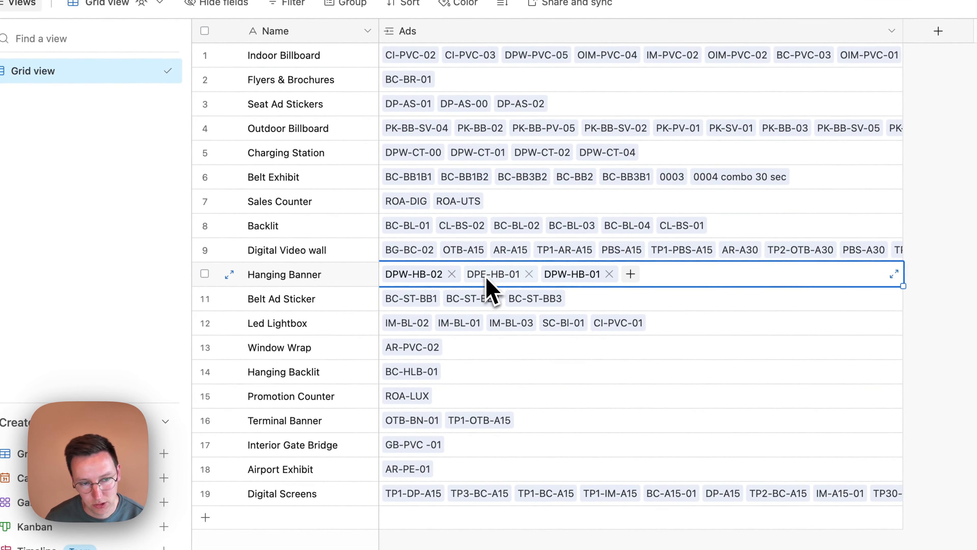
Open the linked ad DPE-HB-01 of the Hanging Banner type, close its record and return to the Ads table
{"action": "left_click", "coordinate": [485, 278]}
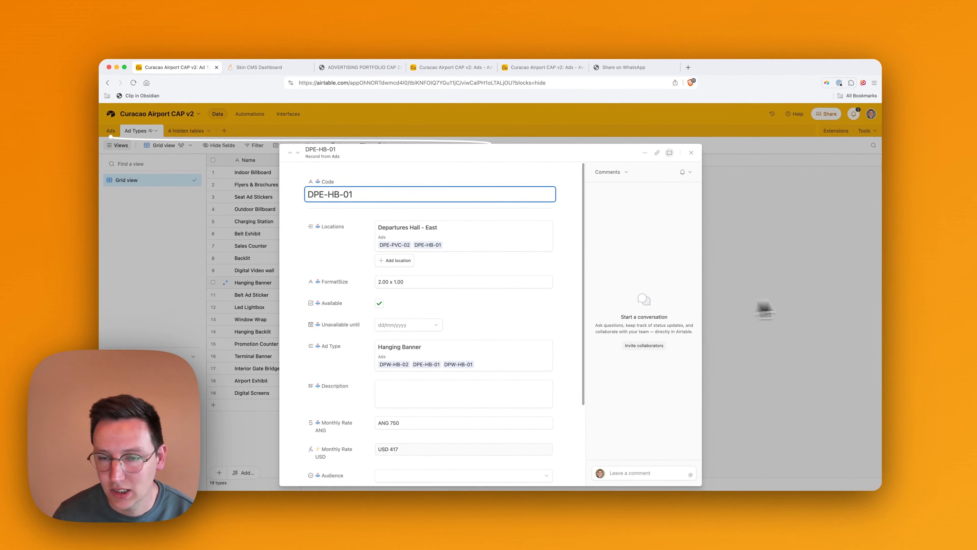
{"action": "left_click", "coordinate": [904, 273]}
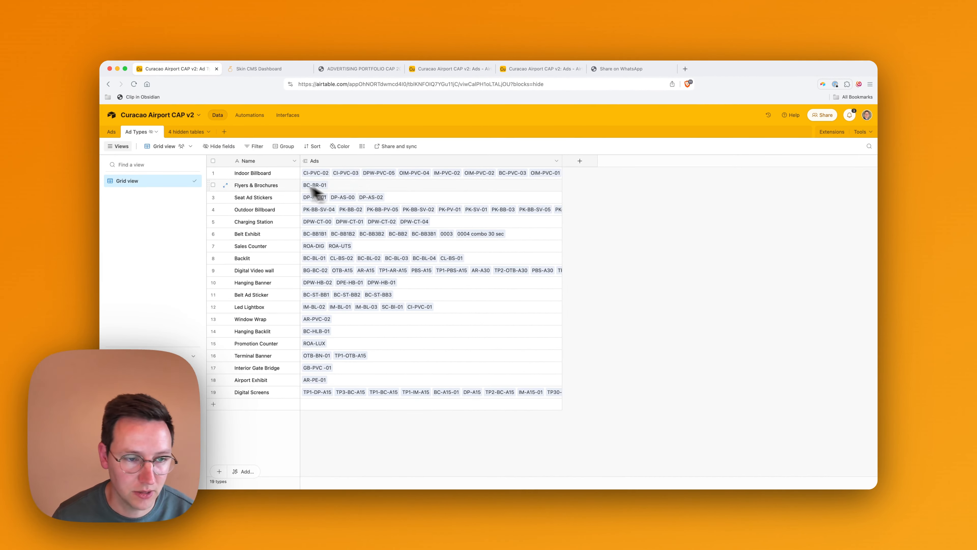
{"action": "left_click", "coordinate": [108, 131]}
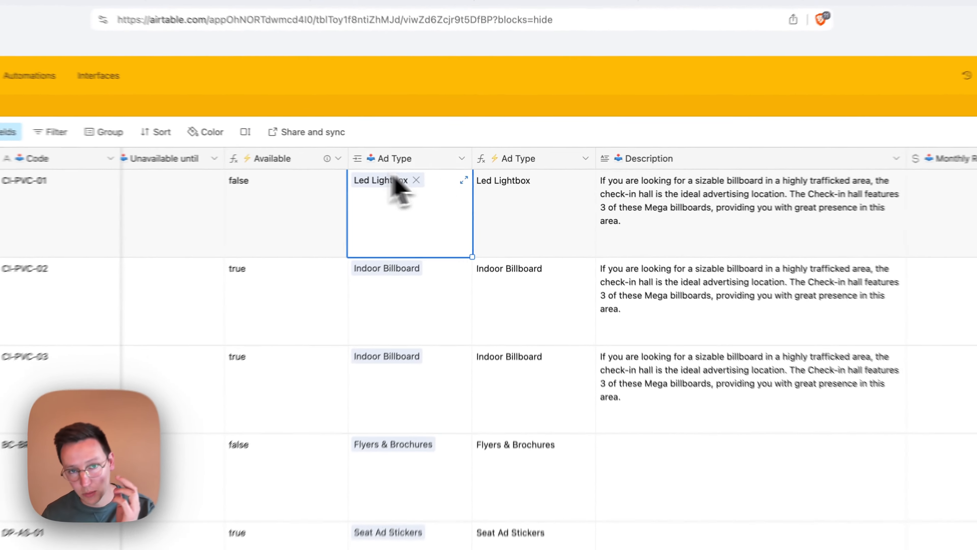
Examine the CONCATENATE formula of the computed Ad Type field and compare its results with the linked ad types
{"action": "left_click", "coordinate": [599, 219]}
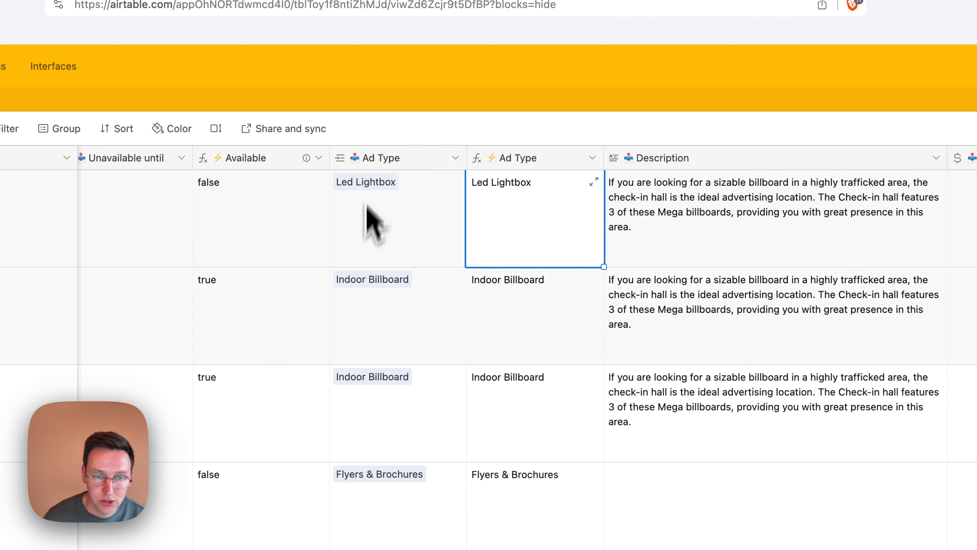
{"action": "left_click", "coordinate": [592, 158]}
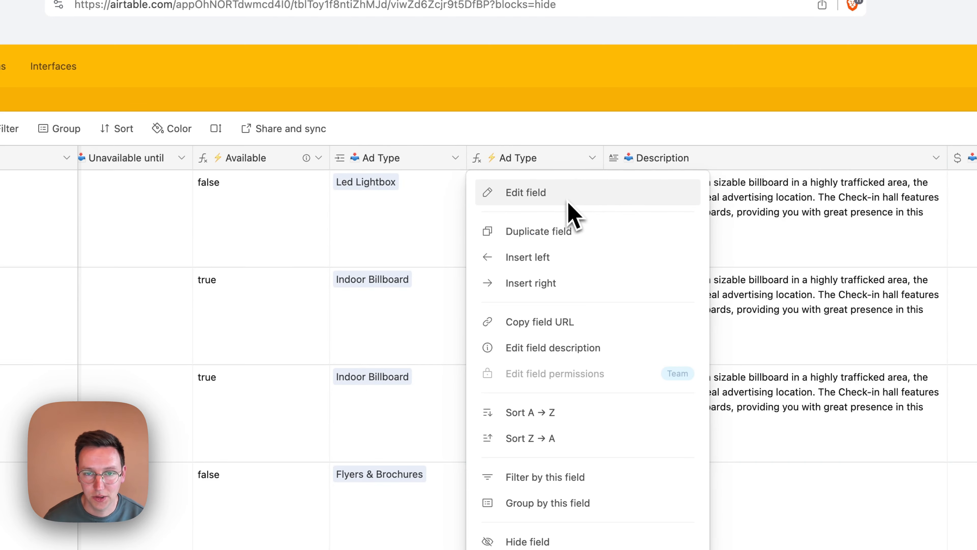
{"action": "left_click", "coordinate": [566, 194]}
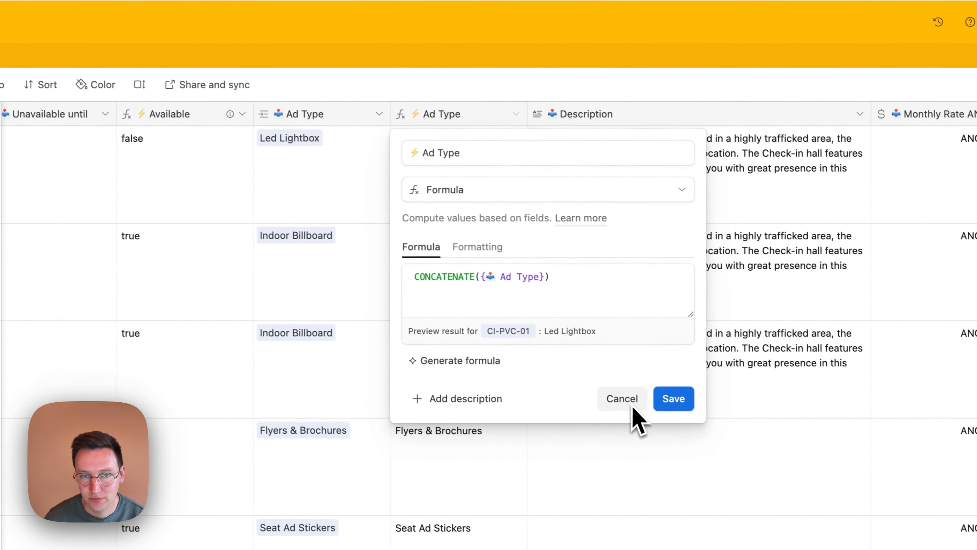
{"action": "left_click", "coordinate": [699, 442]}
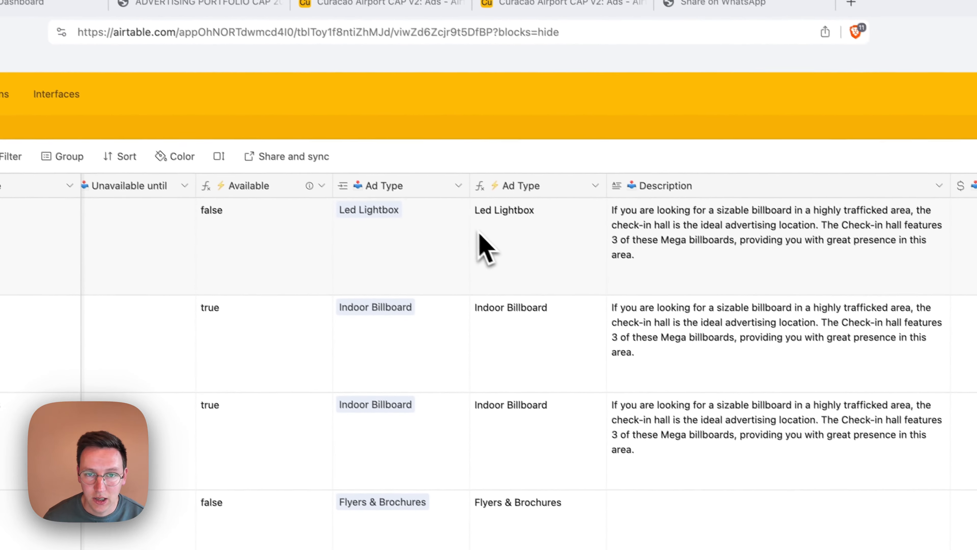
{"action": "left_click", "coordinate": [492, 238]}
{"action": "left_click", "coordinate": [500, 346]}
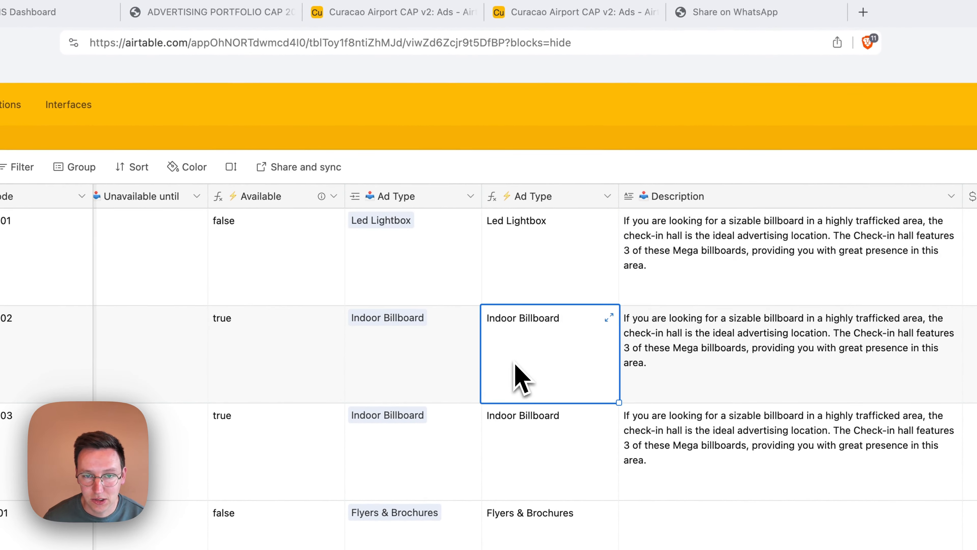
{"action": "left_click", "coordinate": [523, 271]}
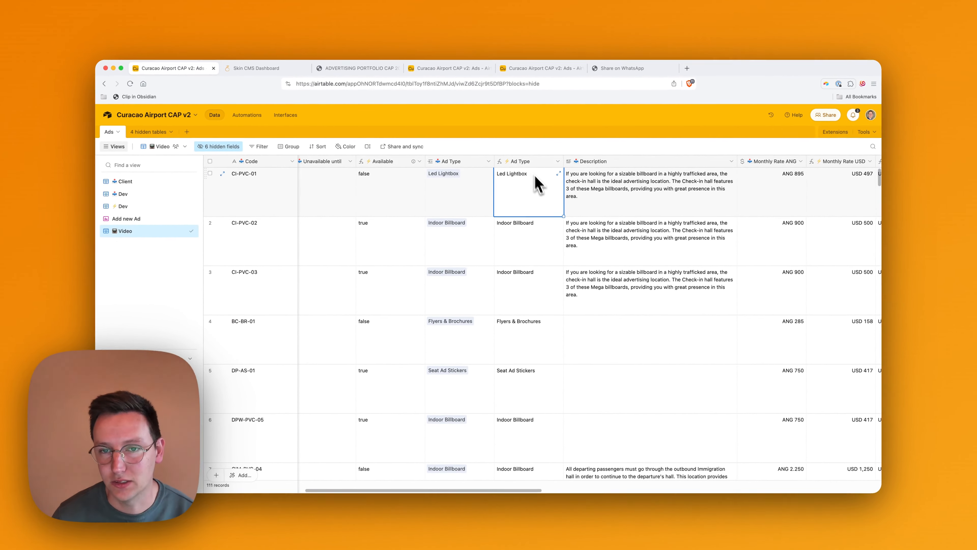
Compare the Monthly Rate ANG and Monthly Rate USD values of ad CI-PVC-01
{"action": "scroll", "coordinate": [554, 204], "scroll_direction": "right", "scroll_amount": 5}
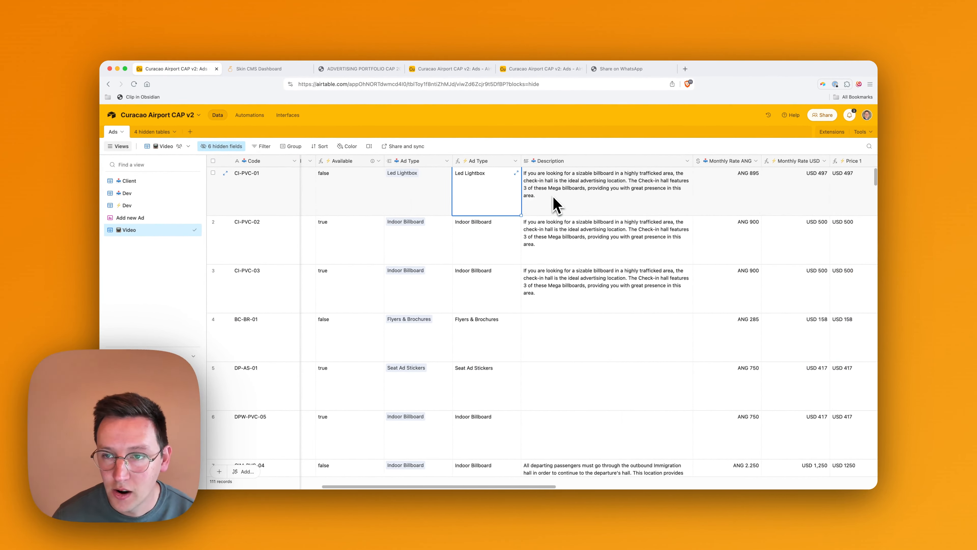
{"action": "scroll", "coordinate": [554, 205], "scroll_direction": "right", "scroll_amount": 1}
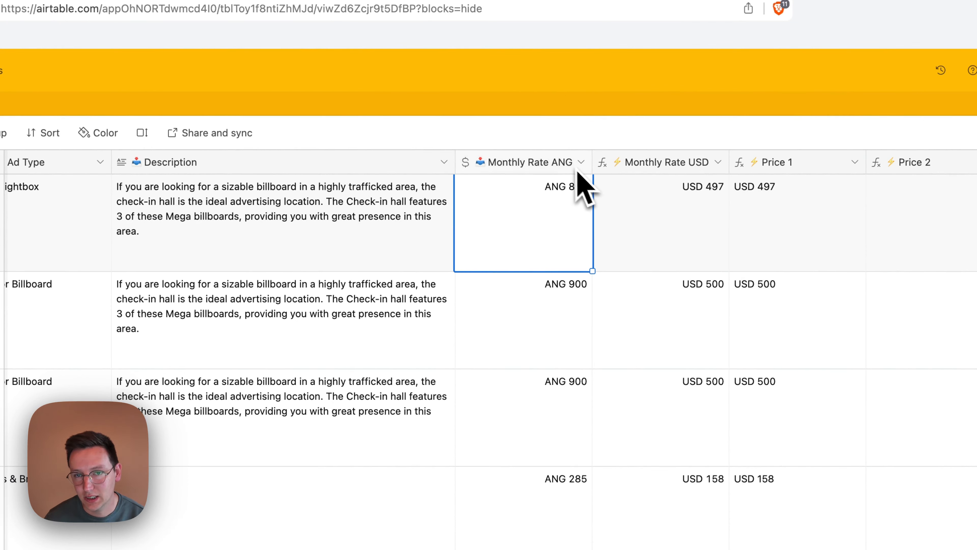
{"action": "scroll", "coordinate": [524, 255], "scroll_direction": "right", "scroll_amount": 5}
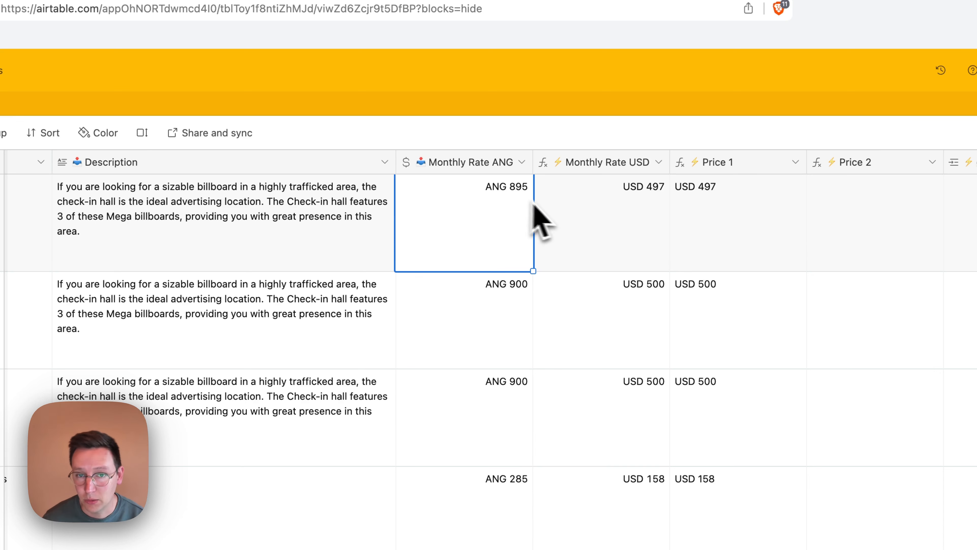
{"action": "scroll", "coordinate": [479, 203], "scroll_direction": "right", "scroll_amount": 3}
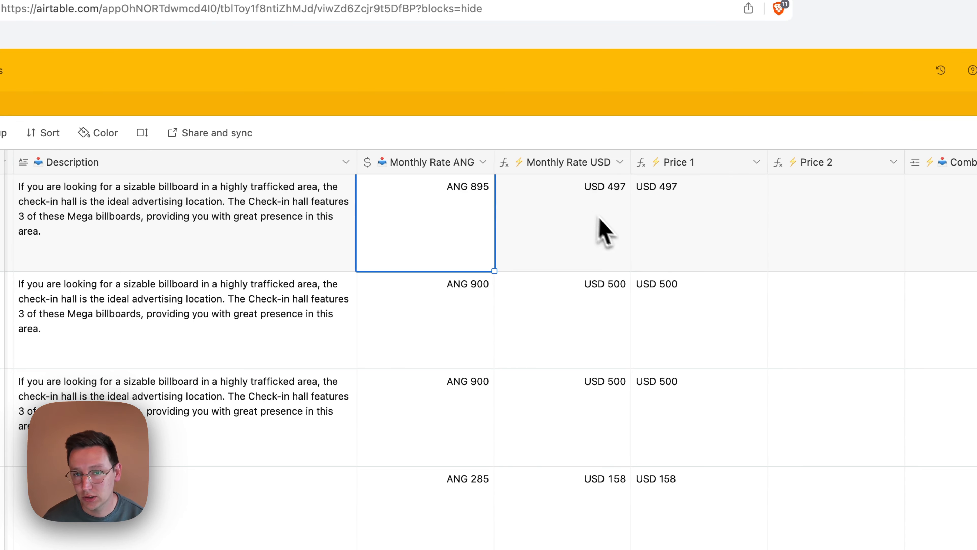
{"action": "left_click", "coordinate": [608, 223]}
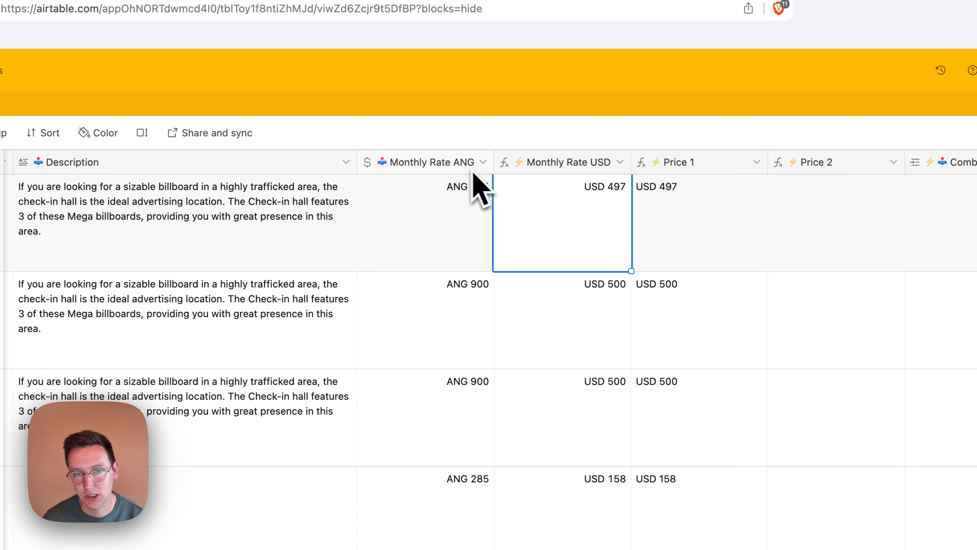
Examine how the Monthly Rate USD formula converts the ANG rate, checking it against the value for CI-PVC-01
{"action": "left_click", "coordinate": [619, 163]}
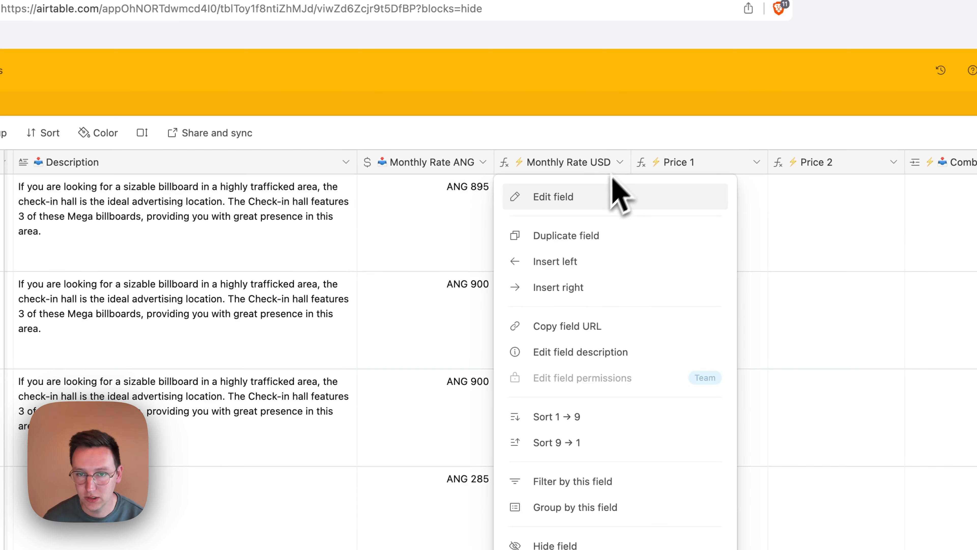
{"action": "left_click", "coordinate": [585, 204]}
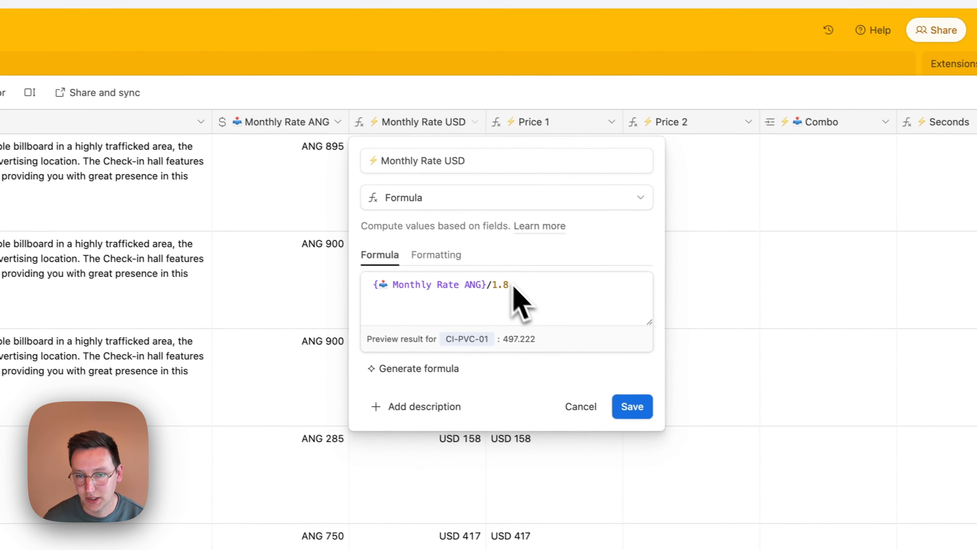
{"action": "left_click", "coordinate": [576, 406]}
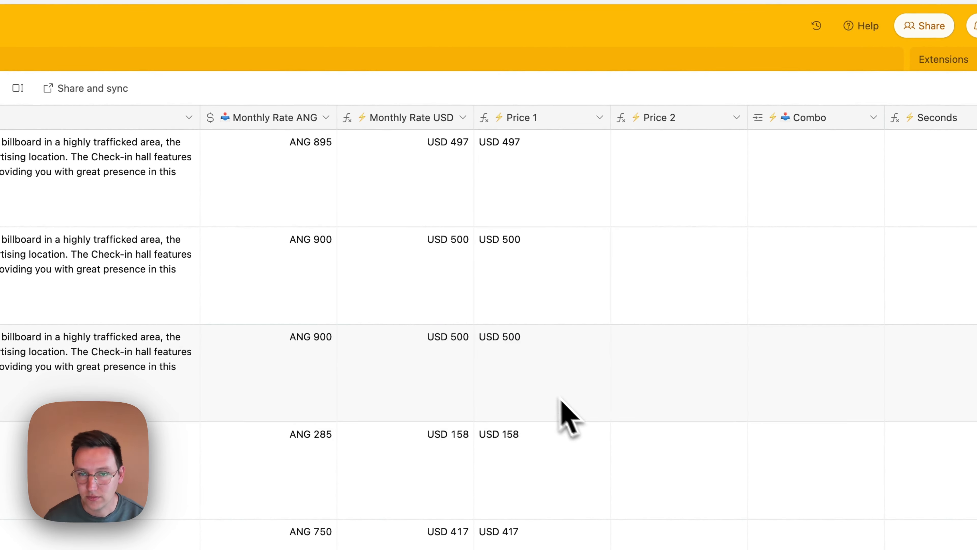
{"action": "left_click", "coordinate": [437, 170]}
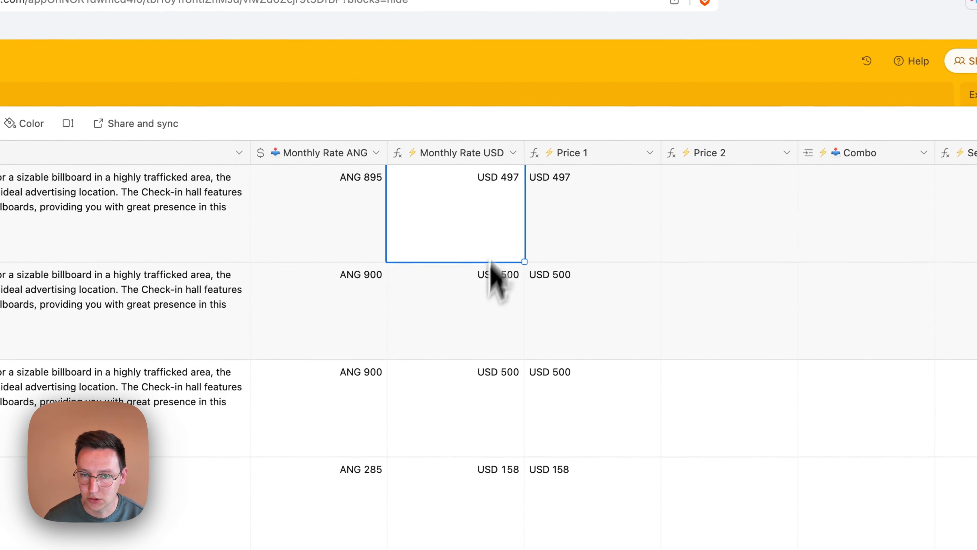
{"action": "left_click", "coordinate": [513, 152]}
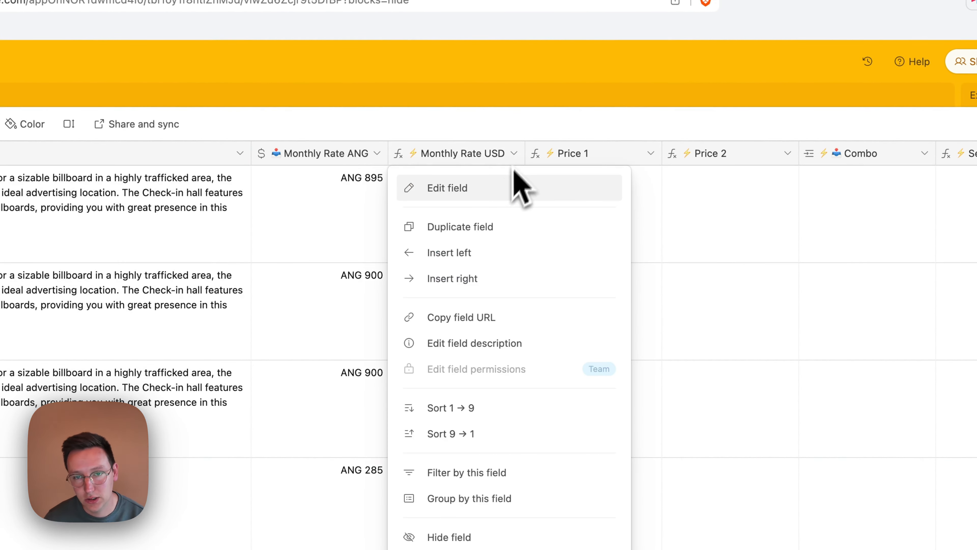
{"action": "left_click", "coordinate": [500, 194]}
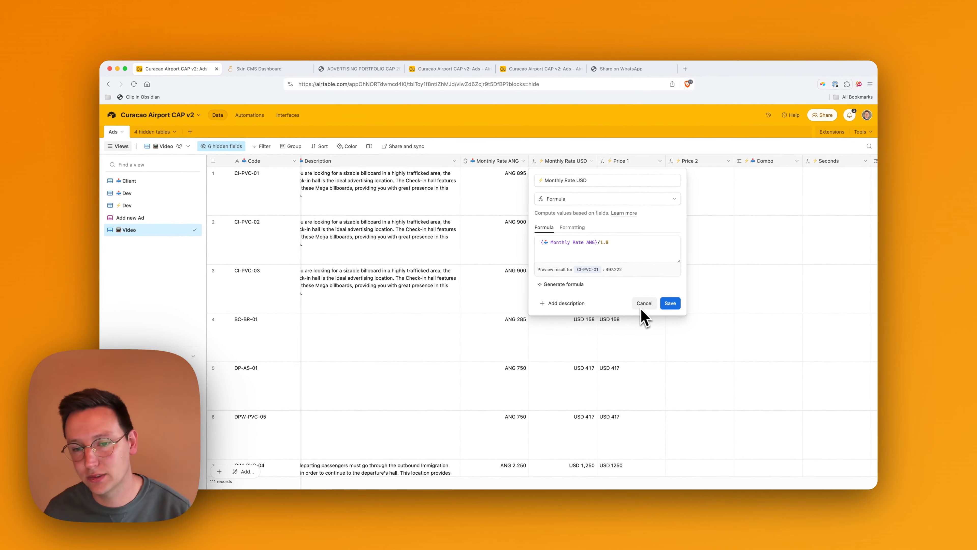
{"action": "key", "text": "Escape"}
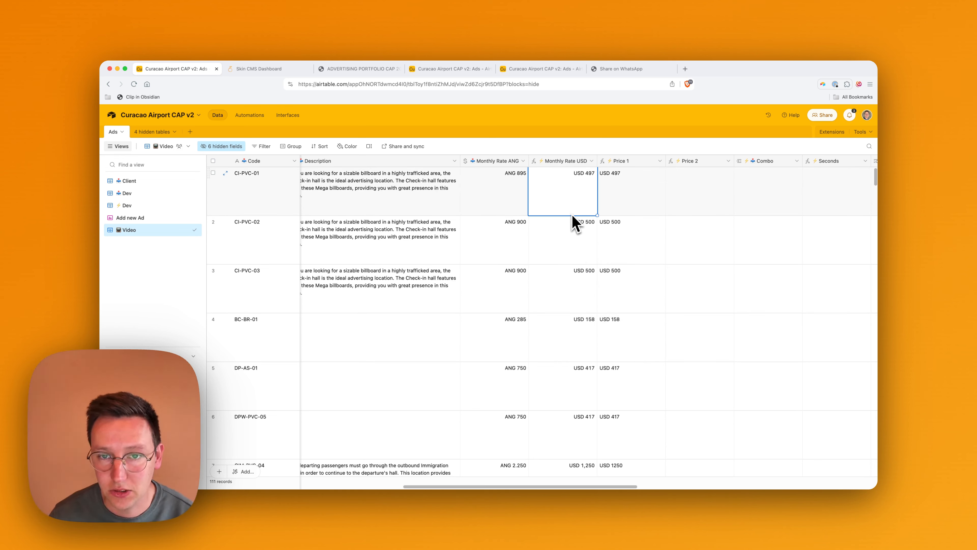
Look through the Price 2, Combo, Seconds and Combo code fields of the first ads
{"action": "scroll", "coordinate": [566, 215], "scroll_direction": "right", "scroll_amount": 2}
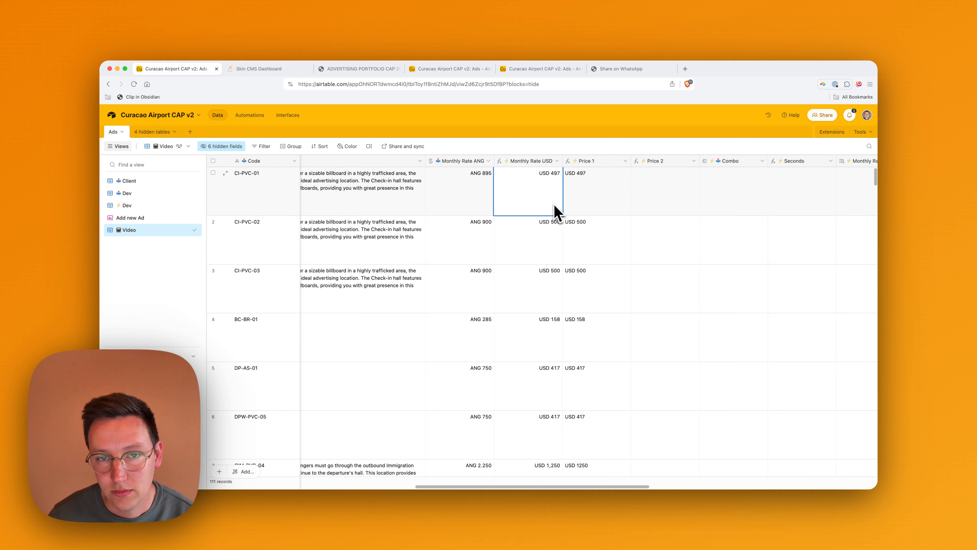
{"action": "left_click", "coordinate": [624, 206]}
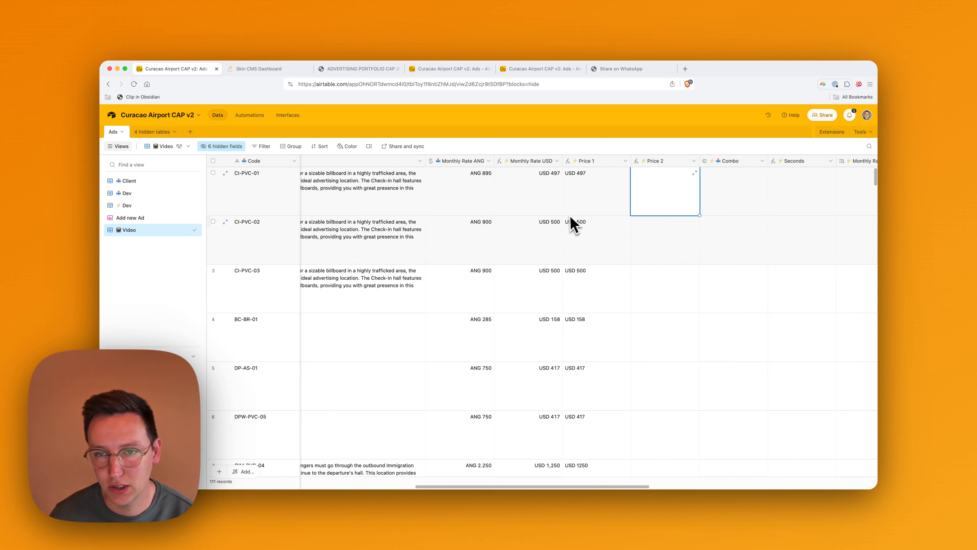
{"action": "left_click", "coordinate": [659, 253]}
{"action": "scroll", "coordinate": [646, 201], "scroll_direction": "right", "scroll_amount": 5}
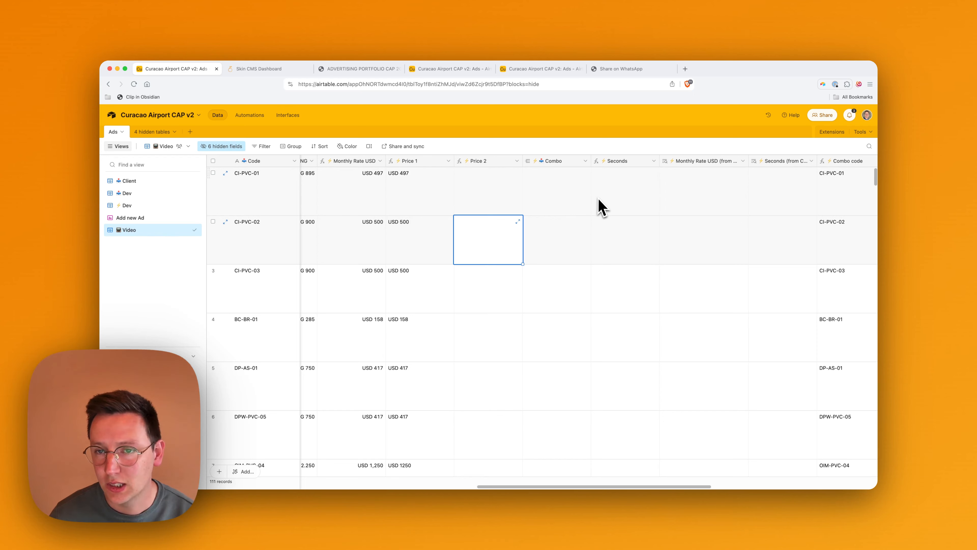
{"action": "scroll", "coordinate": [651, 208], "scroll_direction": "right", "scroll_amount": 5}
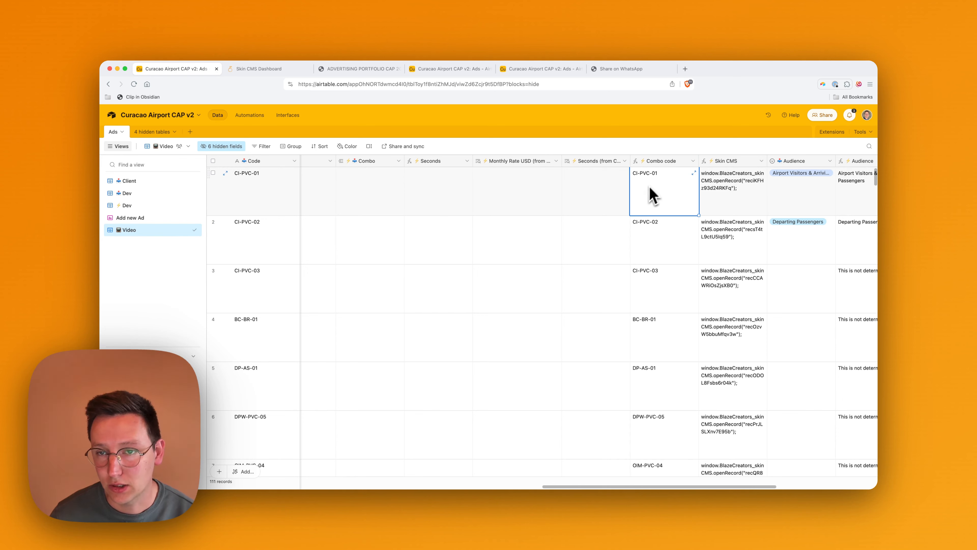
{"action": "scroll", "coordinate": [567, 237], "scroll_direction": "left", "scroll_amount": 4}
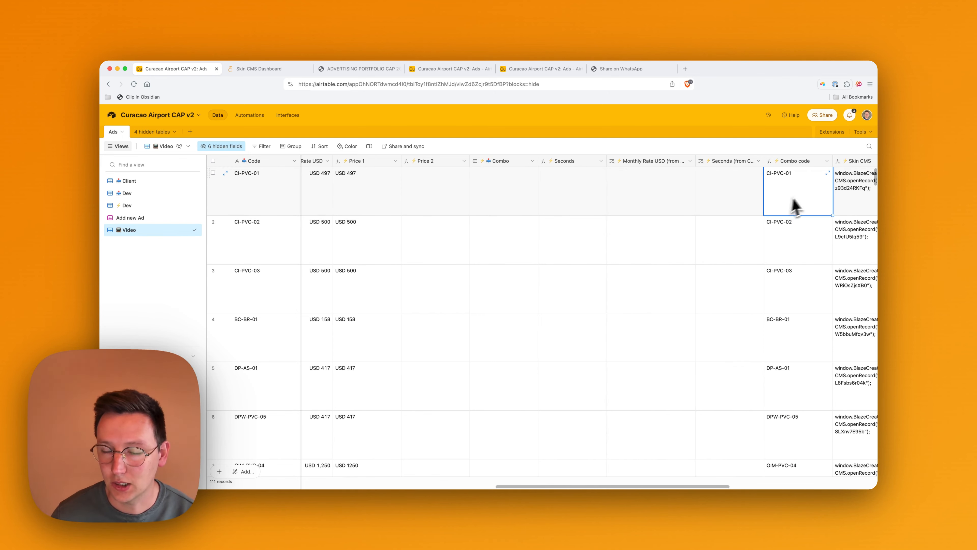
{"action": "scroll", "coordinate": [661, 187], "scroll_direction": "right", "scroll_amount": 7}
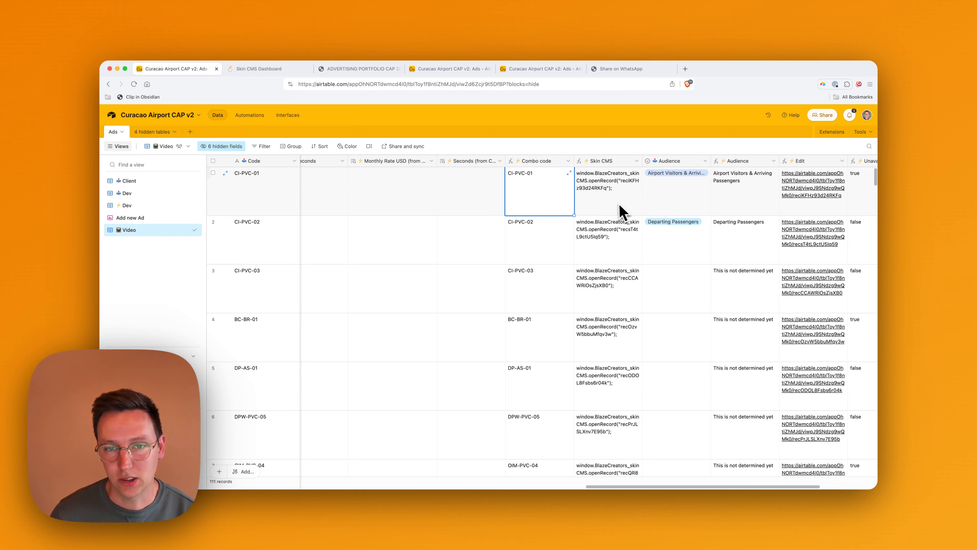
Examine the Skin CMS field's formula, which builds an openRecord call from the record ID
{"action": "scroll", "coordinate": [619, 211], "scroll_direction": "right", "scroll_amount": 5}
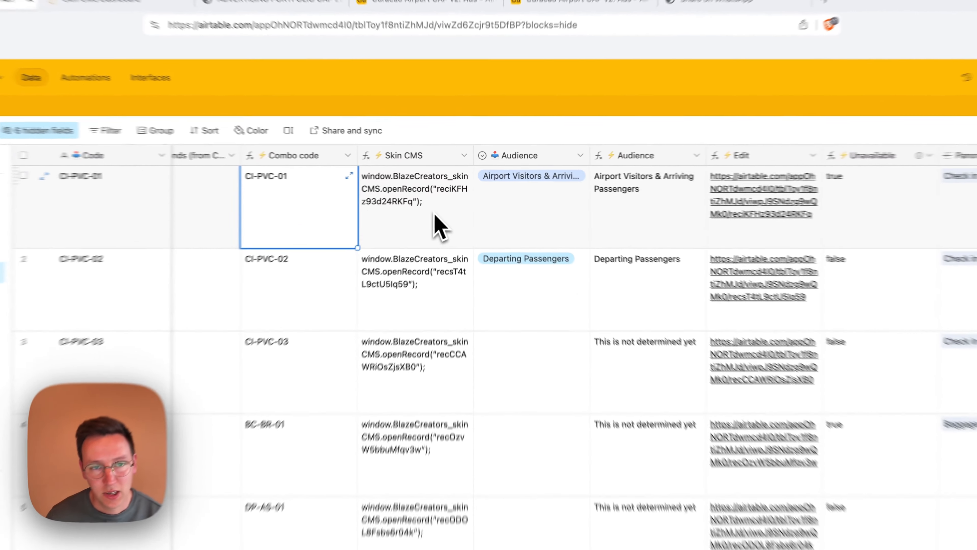
{"action": "left_click", "coordinate": [460, 191]}
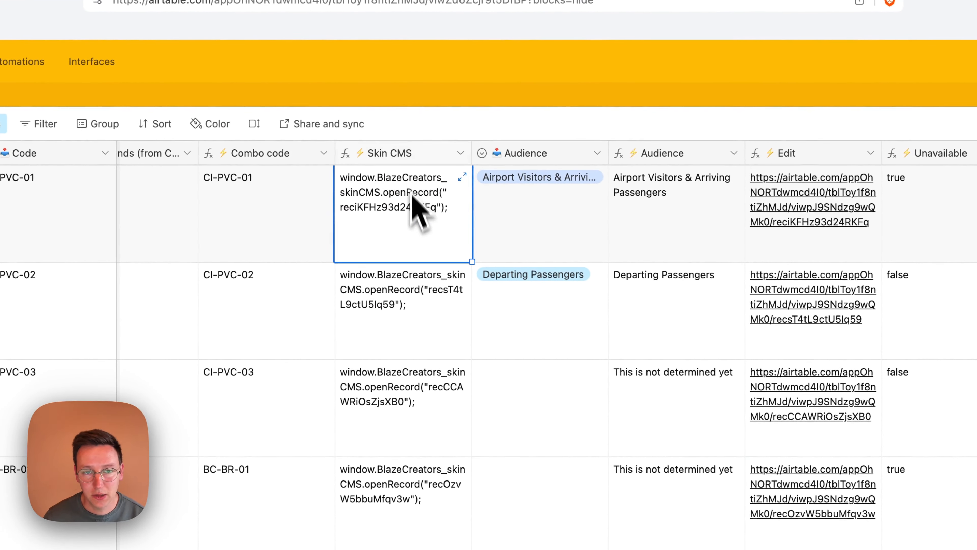
{"action": "left_click", "coordinate": [460, 154]}
{"action": "left_click", "coordinate": [443, 195]}
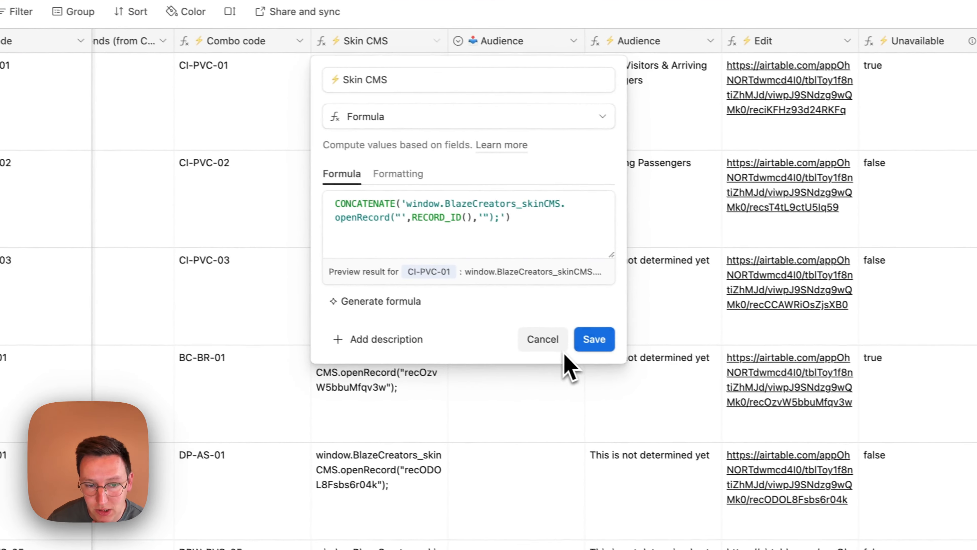
{"action": "left_click", "coordinate": [541, 394]}
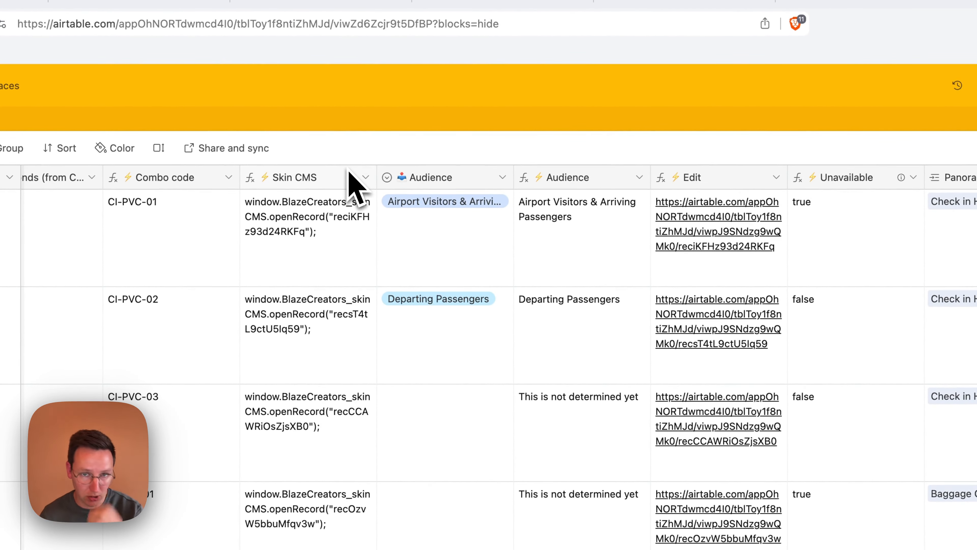
Recheck the Skin CMS formula and compare its computed record calls for CI-PVC-02 and CI-PVC-03
{"action": "left_click", "coordinate": [363, 175]}
{"action": "left_click", "coordinate": [315, 216]}
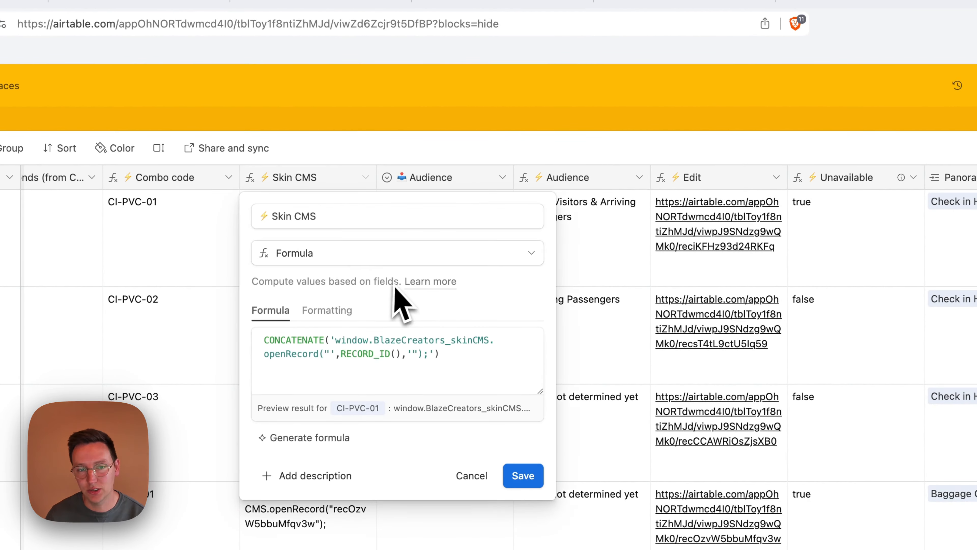
{"action": "left_click", "coordinate": [713, 359]}
{"action": "left_click", "coordinate": [296, 241]}
{"action": "left_click", "coordinate": [297, 345]}
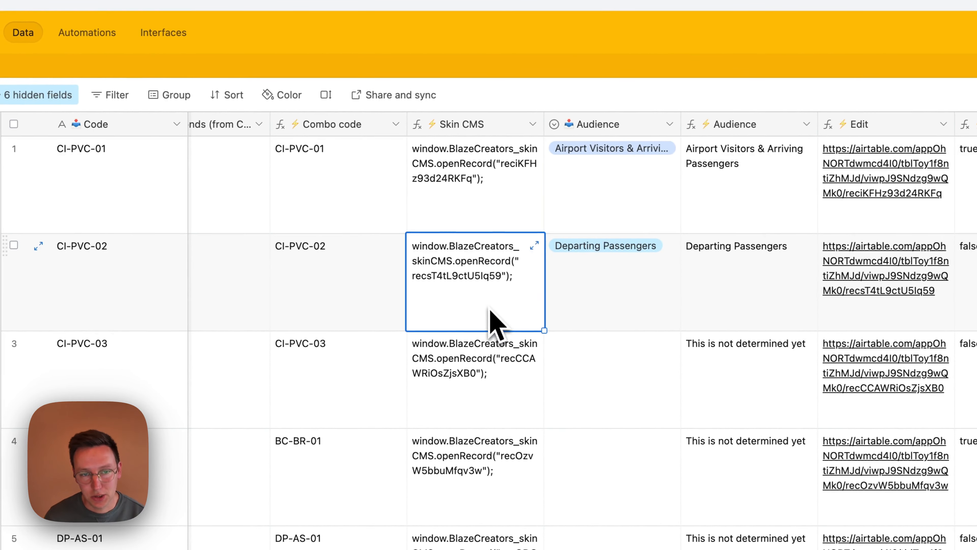
{"action": "left_click", "coordinate": [487, 377]}
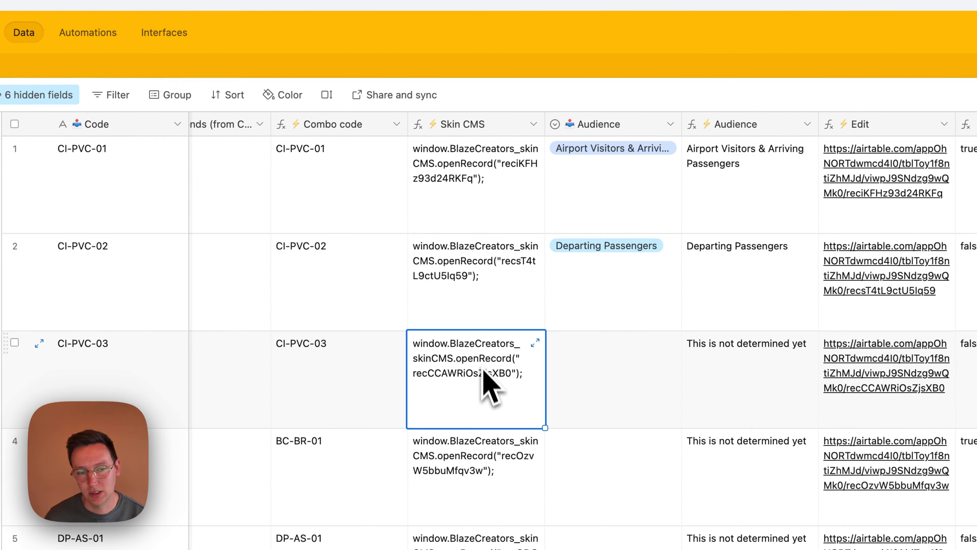
{"action": "left_click", "coordinate": [476, 270]}
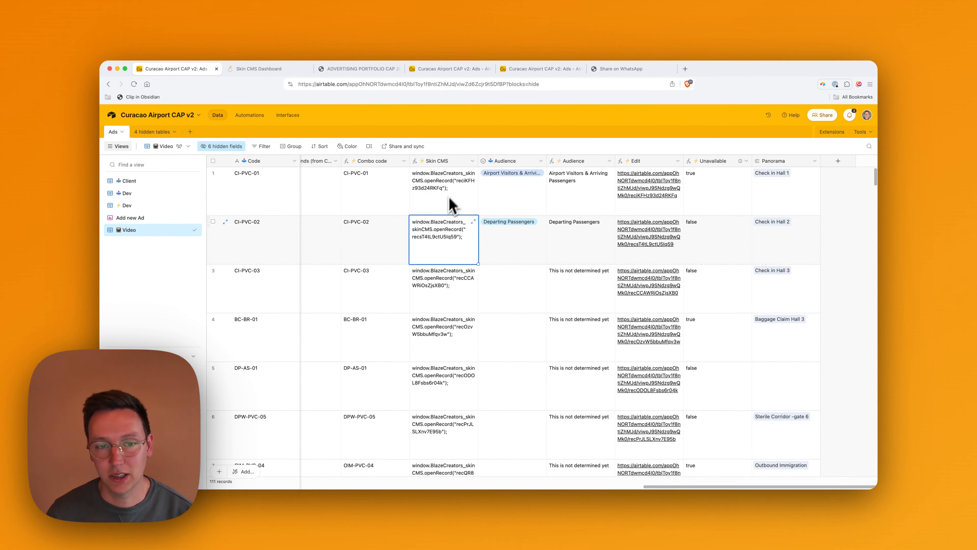
Switch to 3DVista Virtual Tour and select the billboard image hotspot in the Check in Hall 1 panorama
{"action": "key", "text": "ctrl+Up"}
{"action": "left_click", "coordinate": [427, 218]}
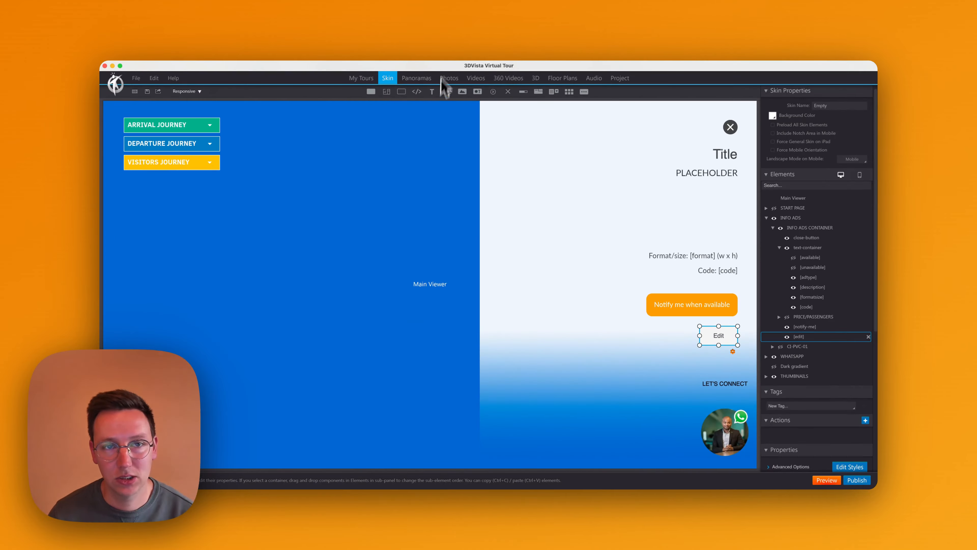
{"action": "left_click", "coordinate": [565, 92]}
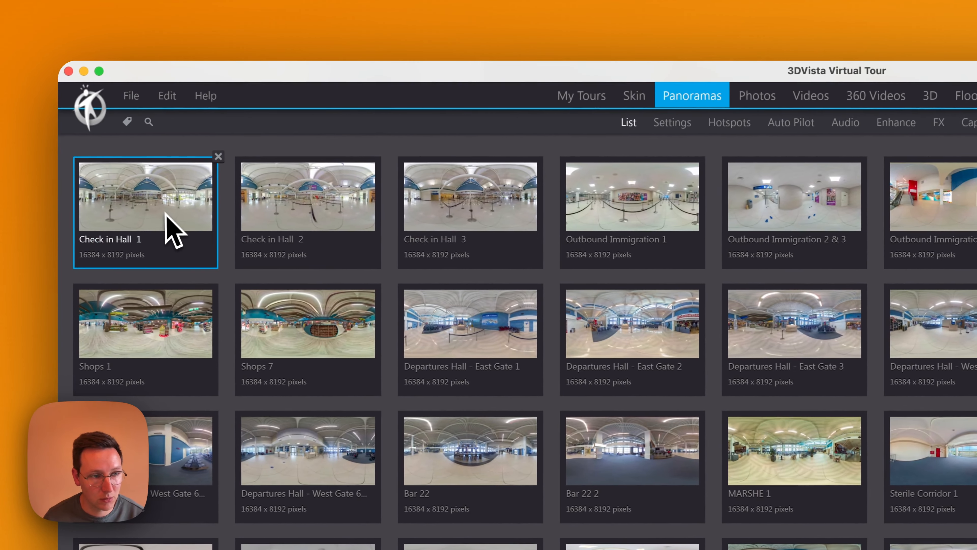
{"action": "double_click", "coordinate": [122, 187]}
{"action": "left_click", "coordinate": [562, 123]}
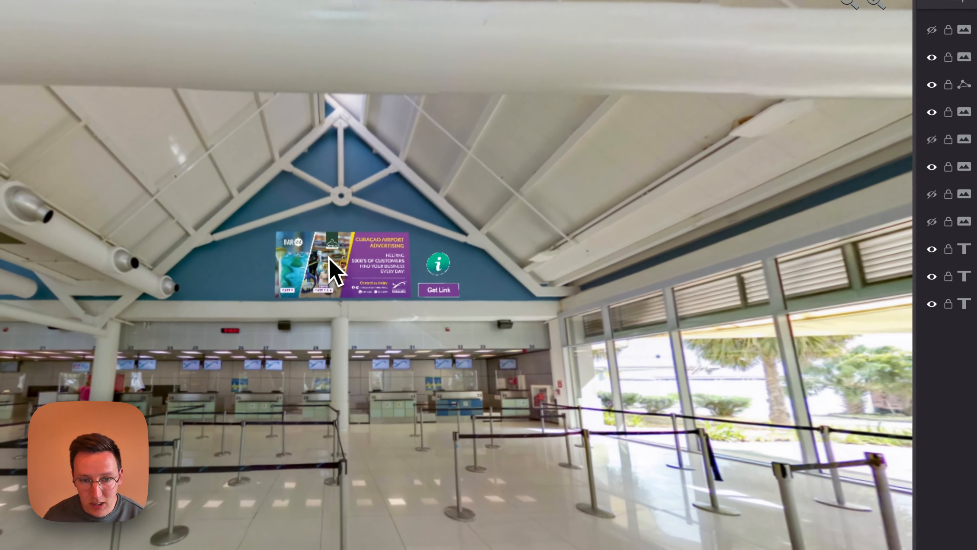
{"action": "left_click", "coordinate": [154, 355]}
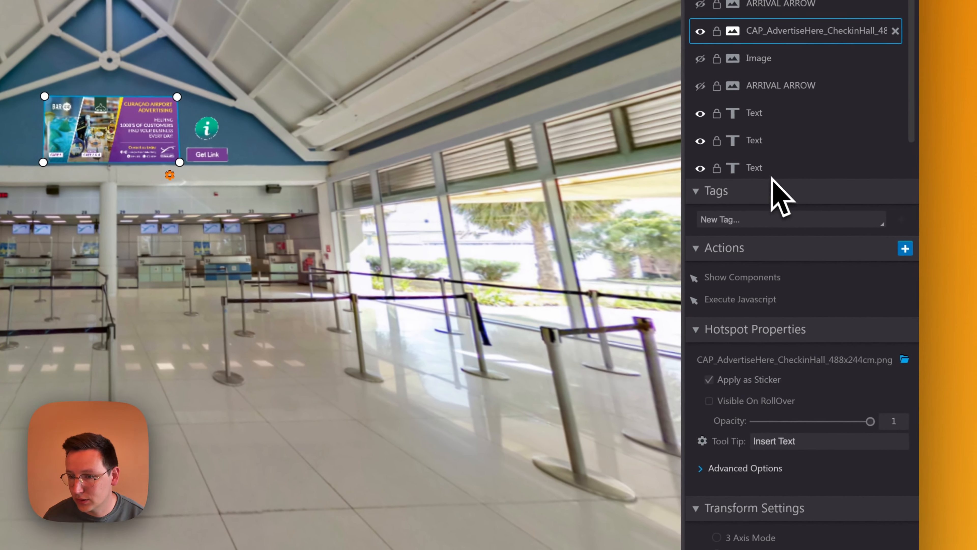
Examine the billboard hotspot's Show Components and Execute Javascript actions without changing them
{"action": "left_click", "coordinate": [753, 290]}
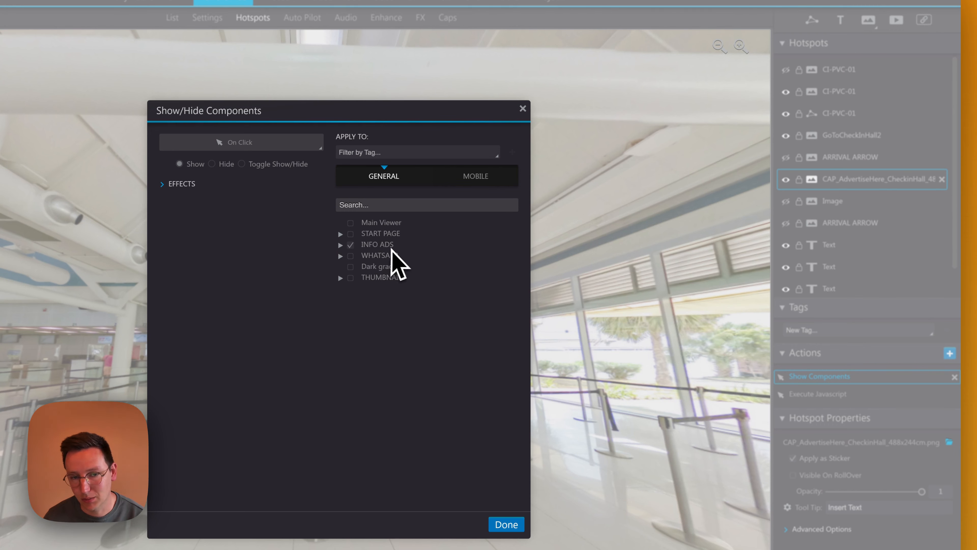
{"action": "left_click", "coordinate": [523, 109]}
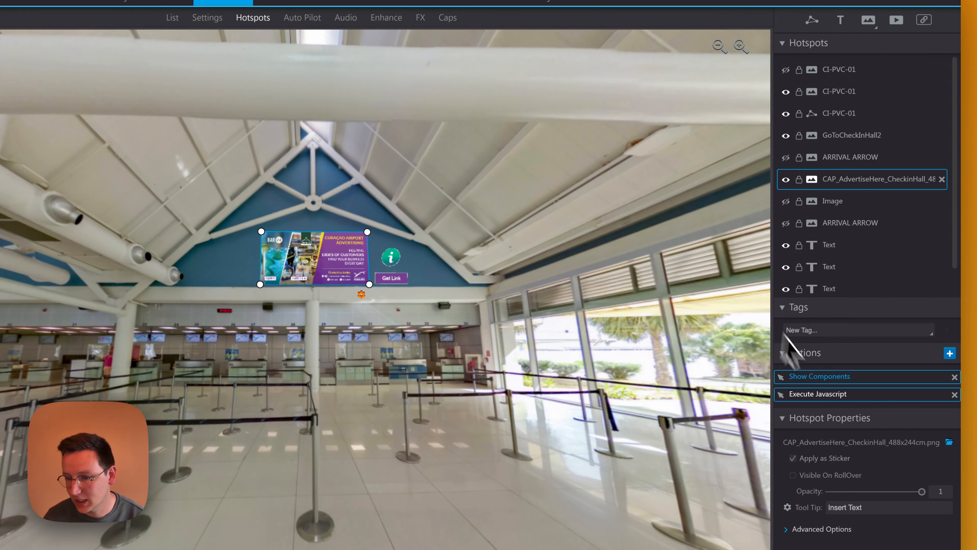
{"action": "left_click", "coordinate": [831, 394]}
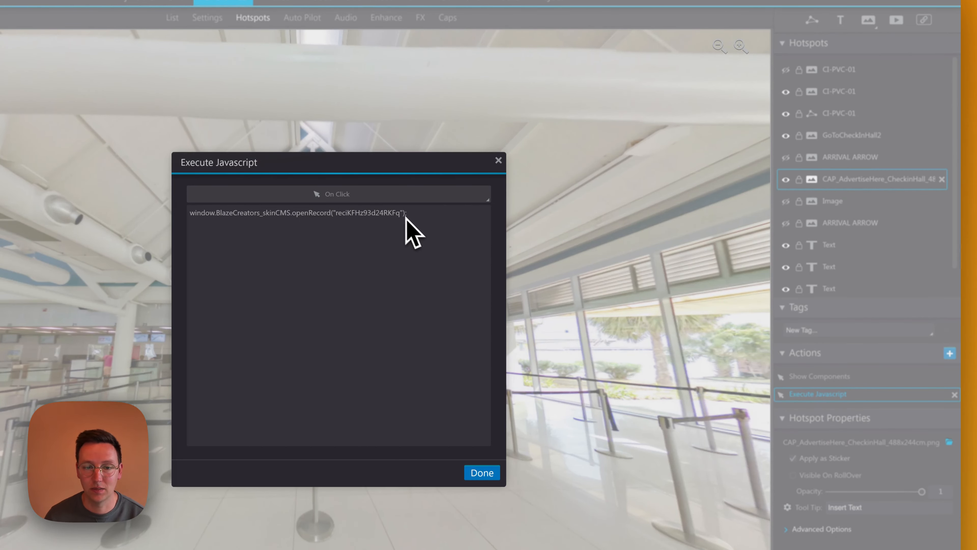
{"action": "left_click", "coordinate": [499, 161]}
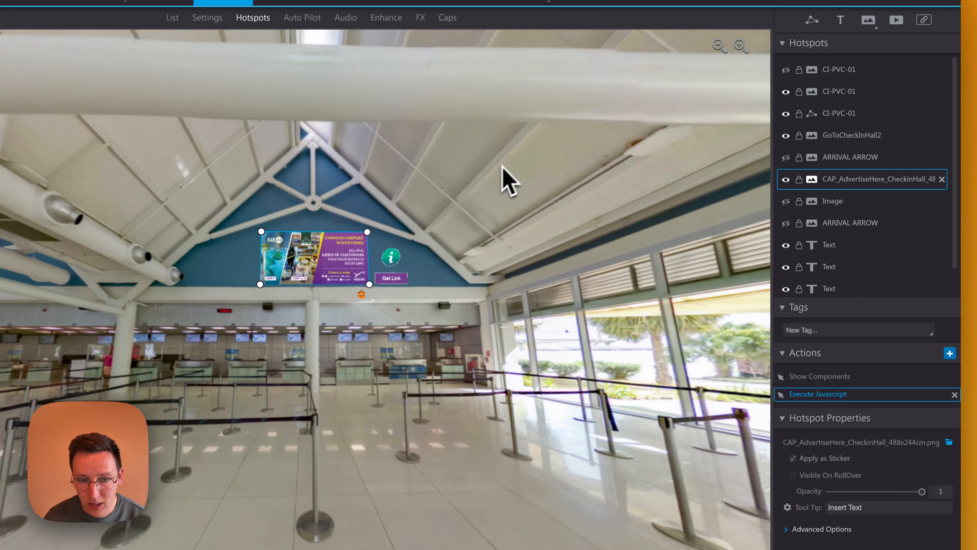
Follow the floor arrow hotspot to Check in Hall 2 and inspect its billboard hotspot's Show Components action
{"action": "left_click_drag", "start_coordinate": [502, 165], "coordinate": [358, 316]}
{"action": "left_click", "coordinate": [313, 356]}
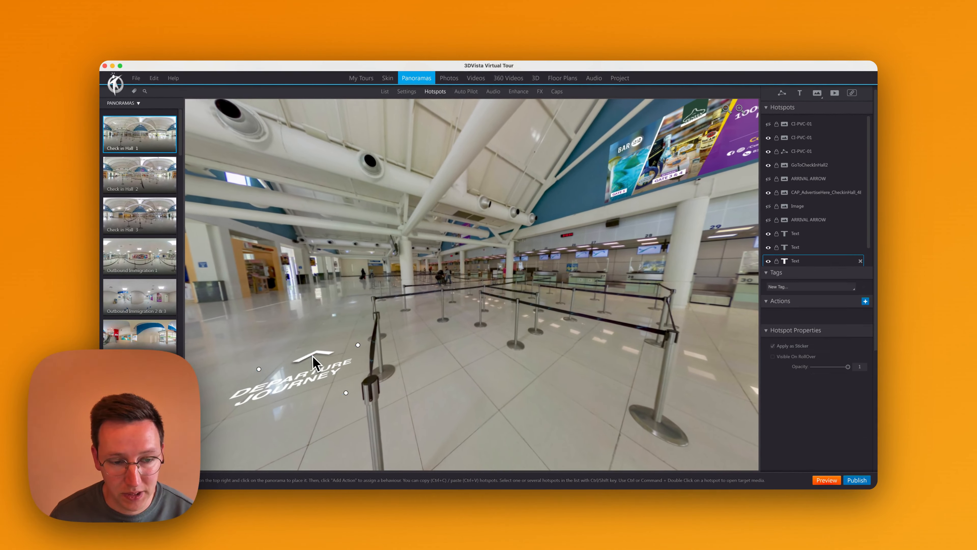
{"action": "double_click", "coordinate": [315, 355], "text": "super"}
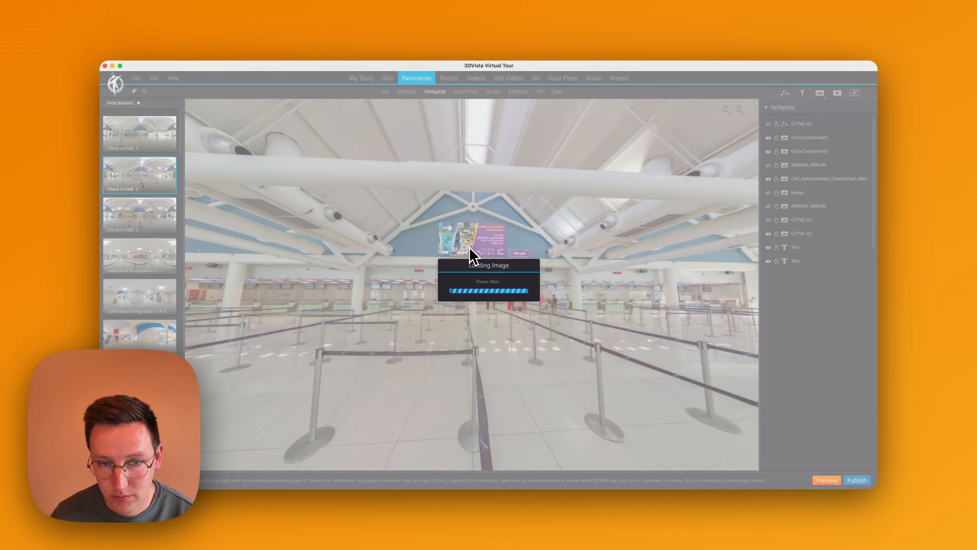
{"action": "left_click", "coordinate": [472, 251]}
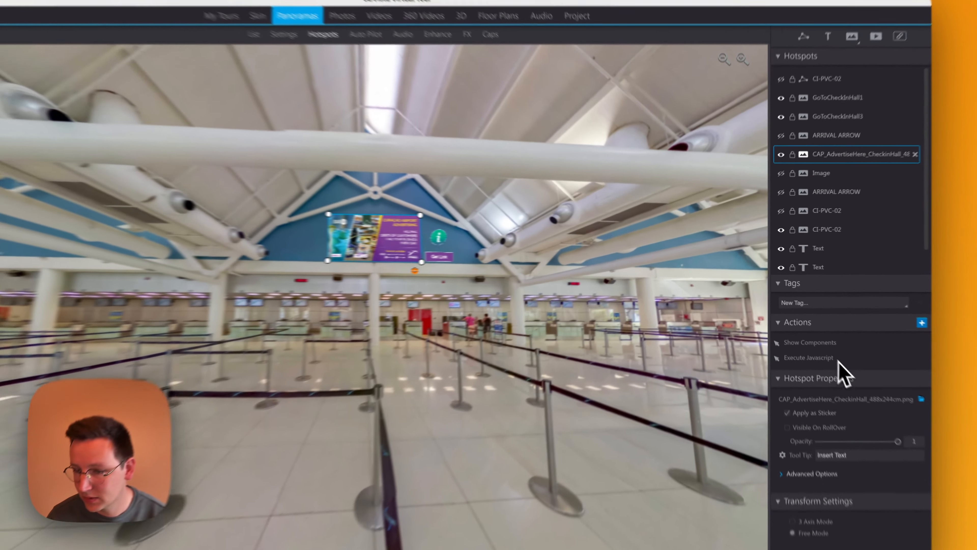
{"action": "left_click", "coordinate": [788, 316]}
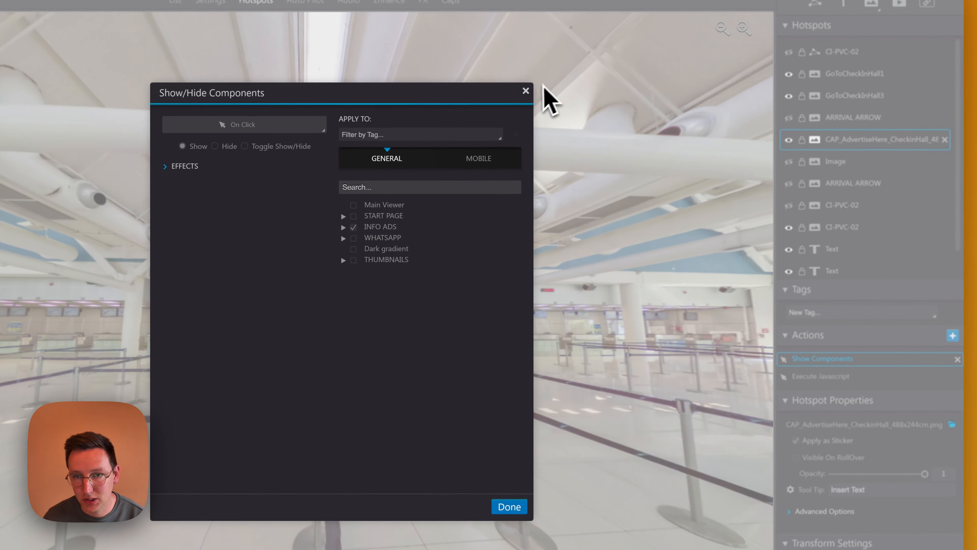
{"action": "left_click", "coordinate": [526, 91]}
Examine the openRecord call in the hotspot's Execute Javascript action and compare it with Airtable's Skin CMS value for CI-PVC-02
{"action": "left_click", "coordinate": [845, 375]}
{"action": "left_click", "coordinate": [845, 376]}
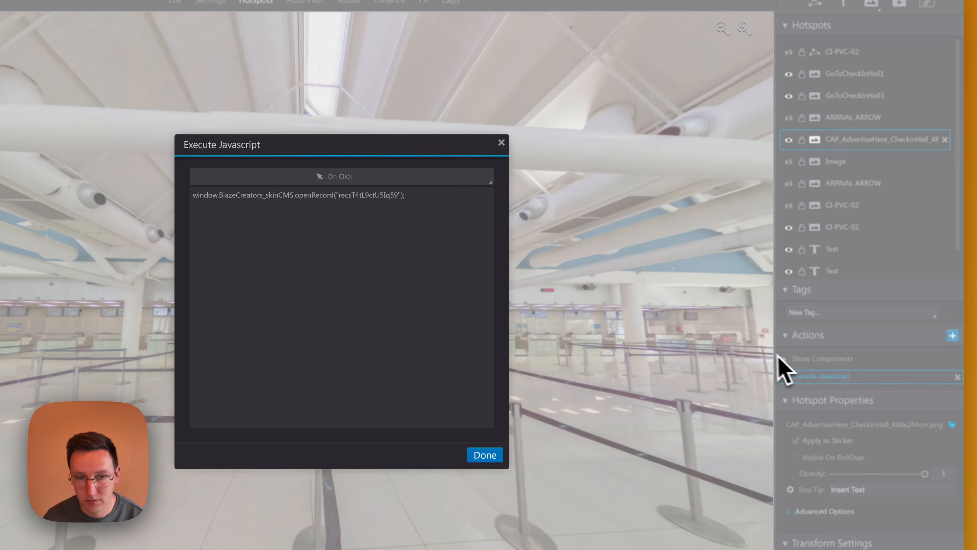
{"action": "double_click", "coordinate": [374, 197]}
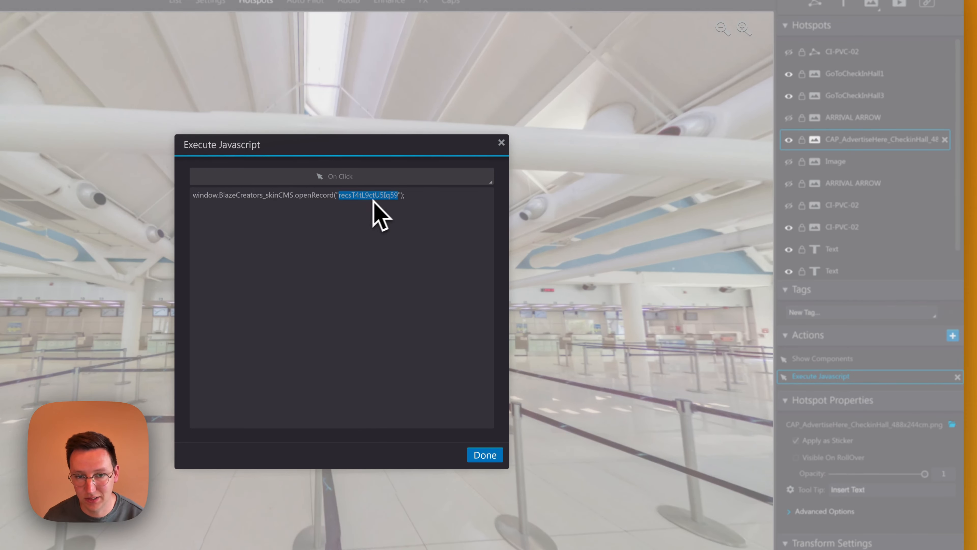
{"action": "left_click", "coordinate": [476, 195]}
{"action": "key", "text": "super+Tab"}
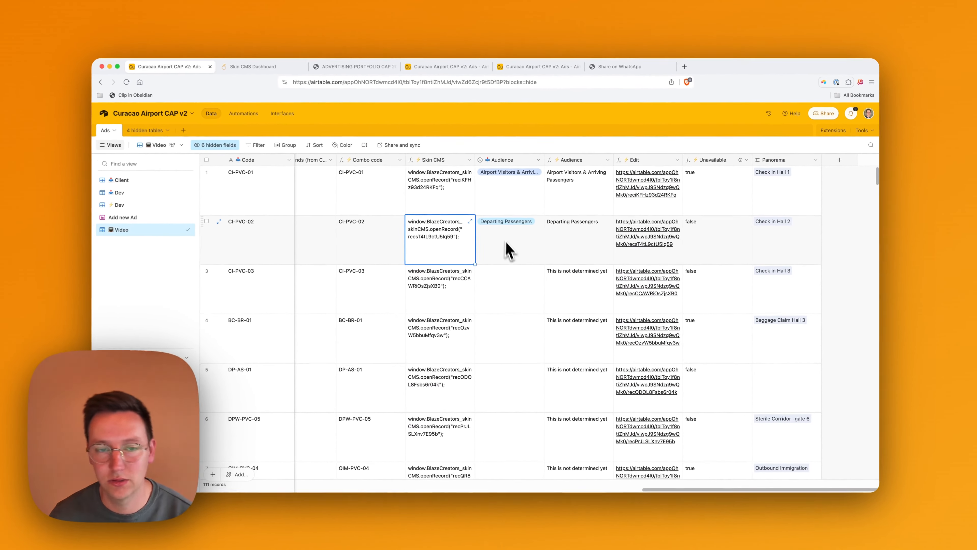
{"action": "key", "text": "super+Tab"}
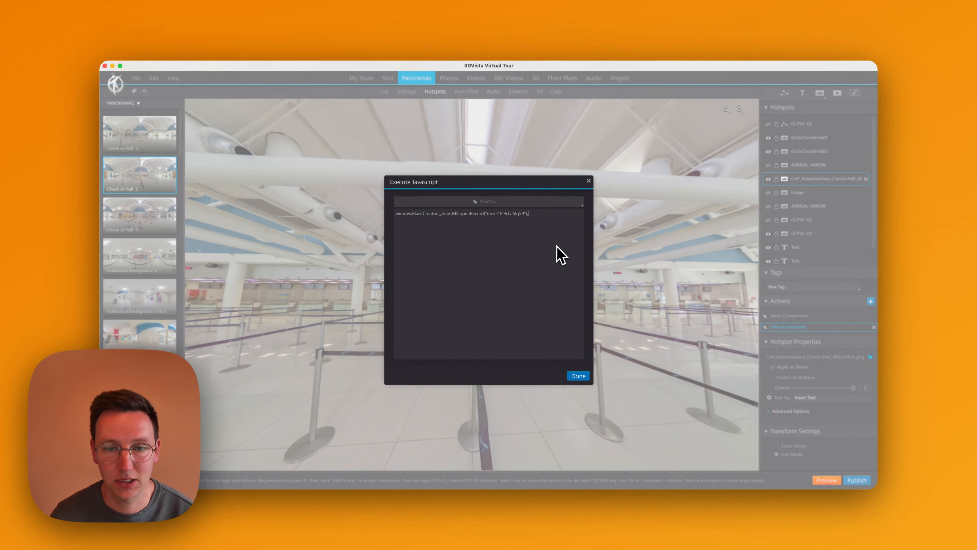
{"action": "key", "text": "super+Tab"}
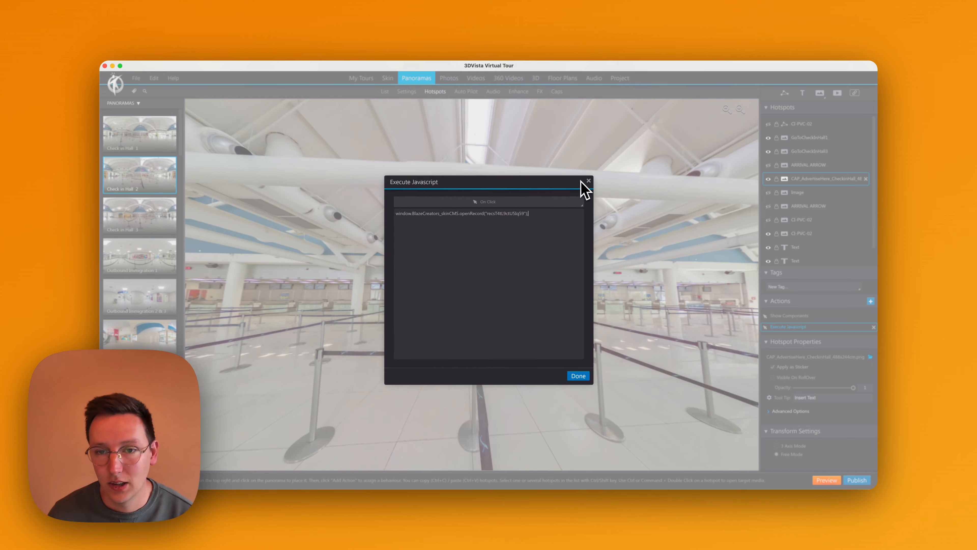
{"action": "left_click", "coordinate": [588, 181]}
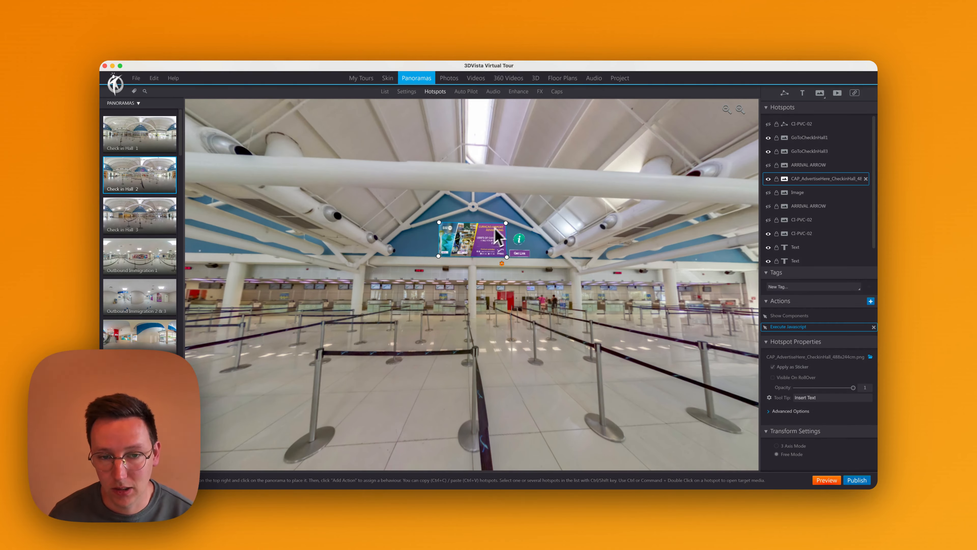
Switch to the tour preview in the browser and check the custom Edit context option and the Edit button for CI-PVC-03
{"action": "key", "text": "super+Tab"}
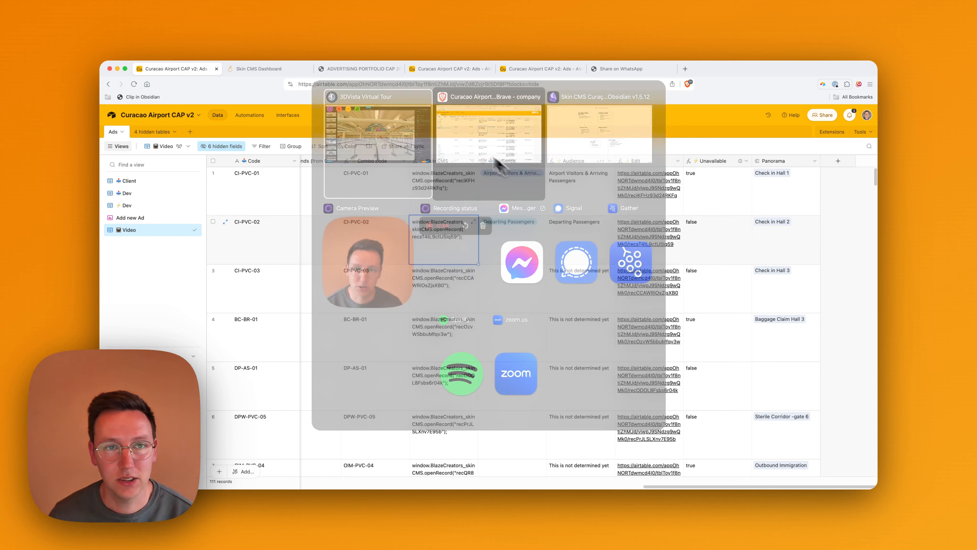
{"action": "left_click", "coordinate": [365, 70]}
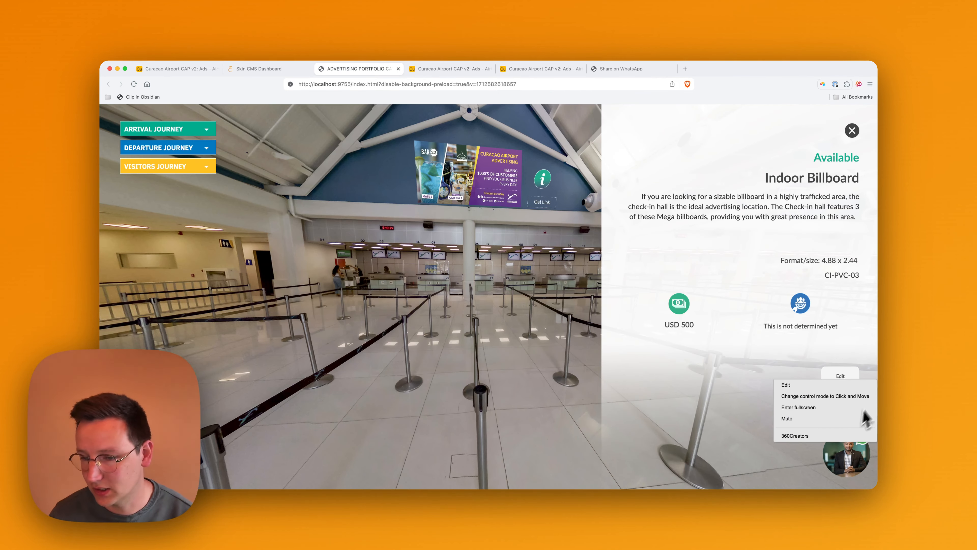
{"action": "left_click", "coordinate": [741, 375]}
{"action": "right_click", "coordinate": [467, 287]}
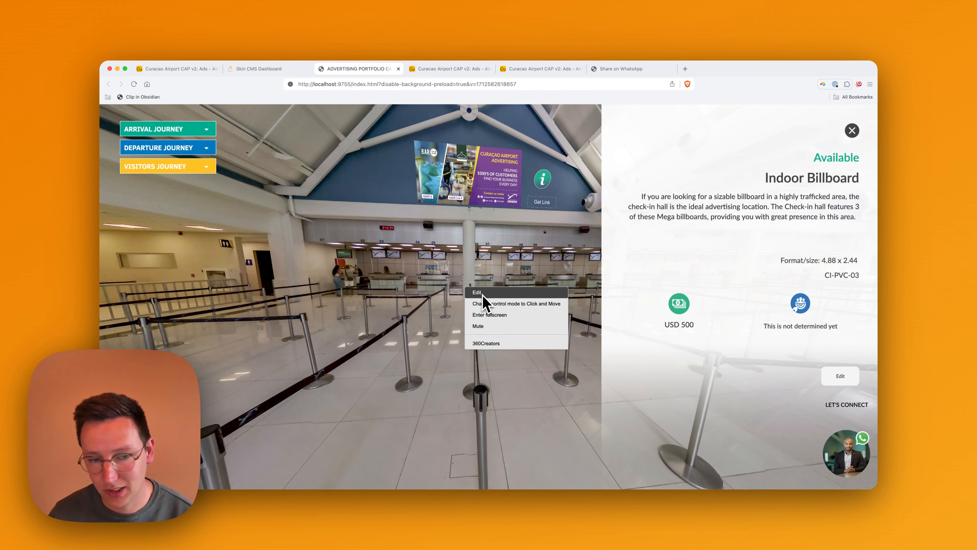
{"action": "left_click", "coordinate": [552, 241]}
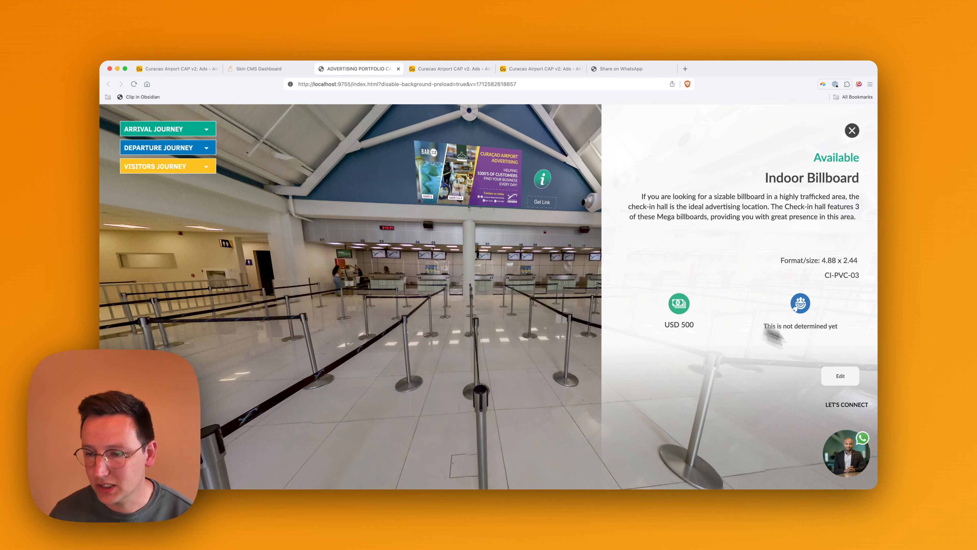
{"action": "left_click", "coordinate": [839, 376]}
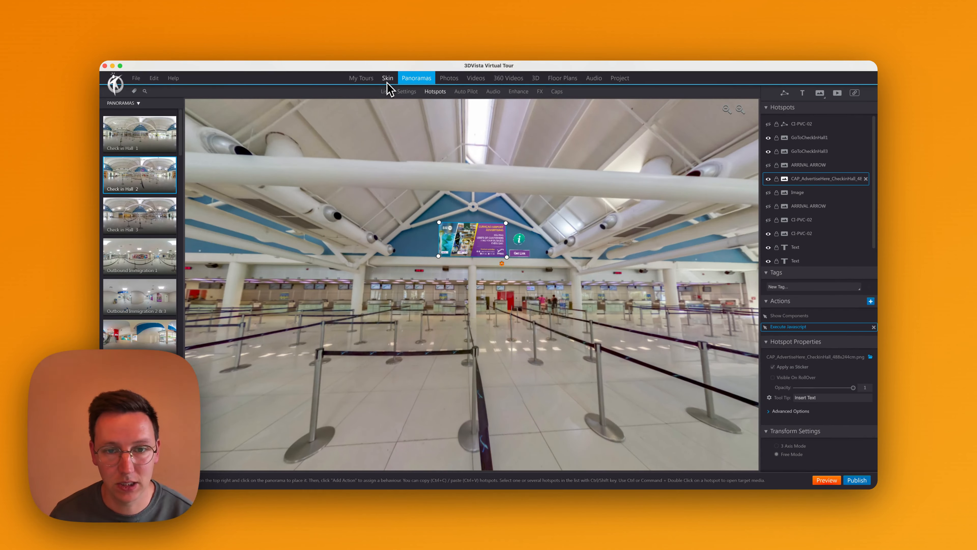
Inspect the Main Viewer's Hide Components action in the 3DVista skin and select the [edit] button element
{"action": "left_click", "coordinate": [388, 78]}
{"action": "left_click", "coordinate": [730, 339]}
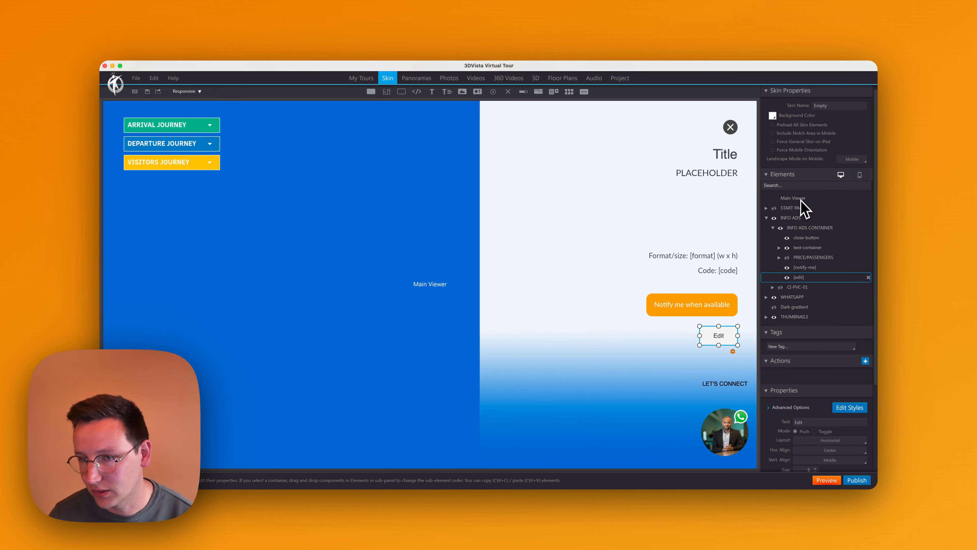
{"action": "left_click", "coordinate": [794, 198]}
{"action": "left_click", "coordinate": [787, 386]}
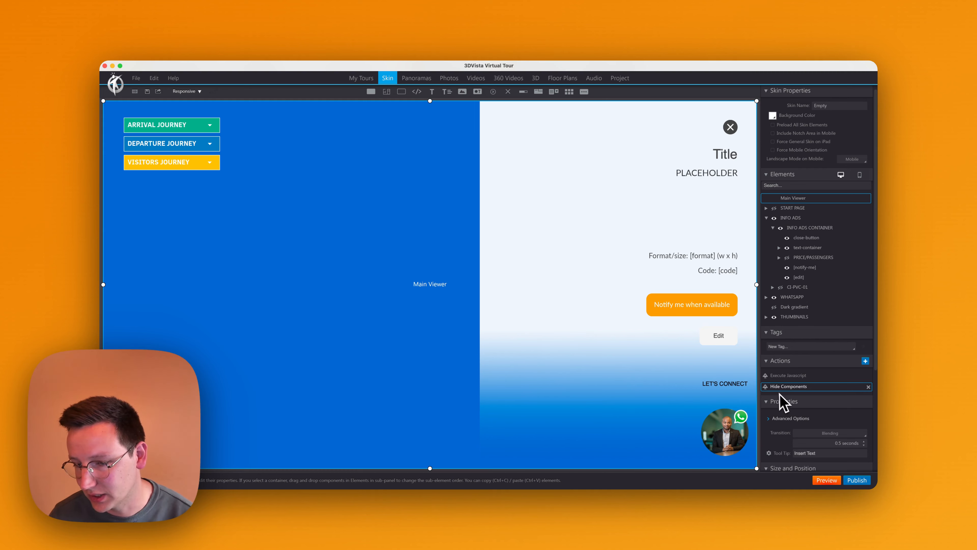
{"action": "double_click", "coordinate": [787, 386]}
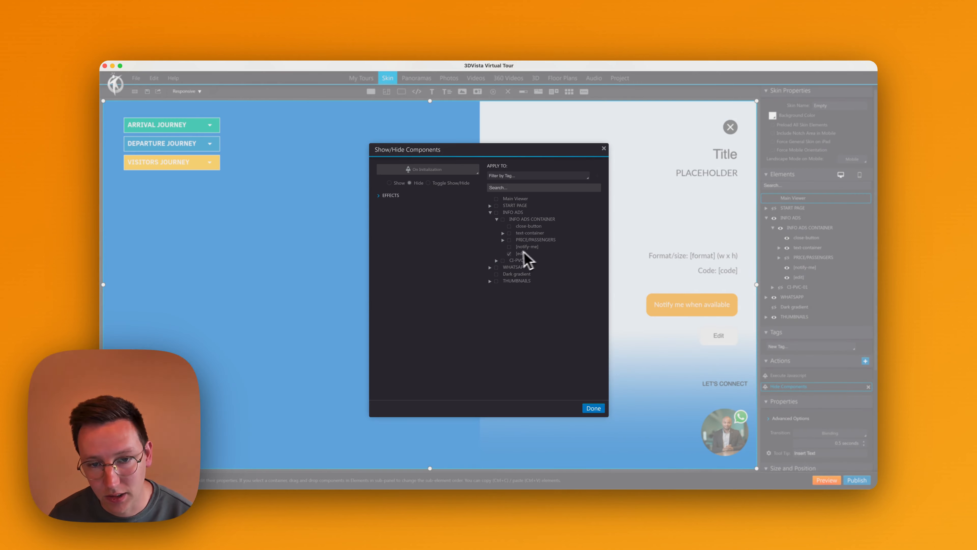
{"action": "left_click", "coordinate": [603, 148]}
{"action": "left_click", "coordinate": [732, 342]}
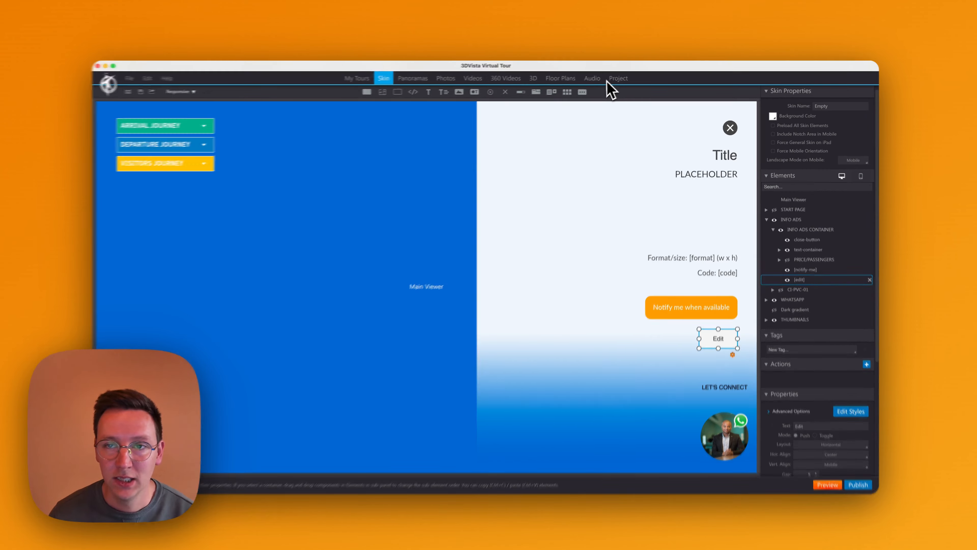
Open the project's Right Click Settings and try adding a custom item with a Show/Hide Components action
{"action": "left_click", "coordinate": [619, 78]}
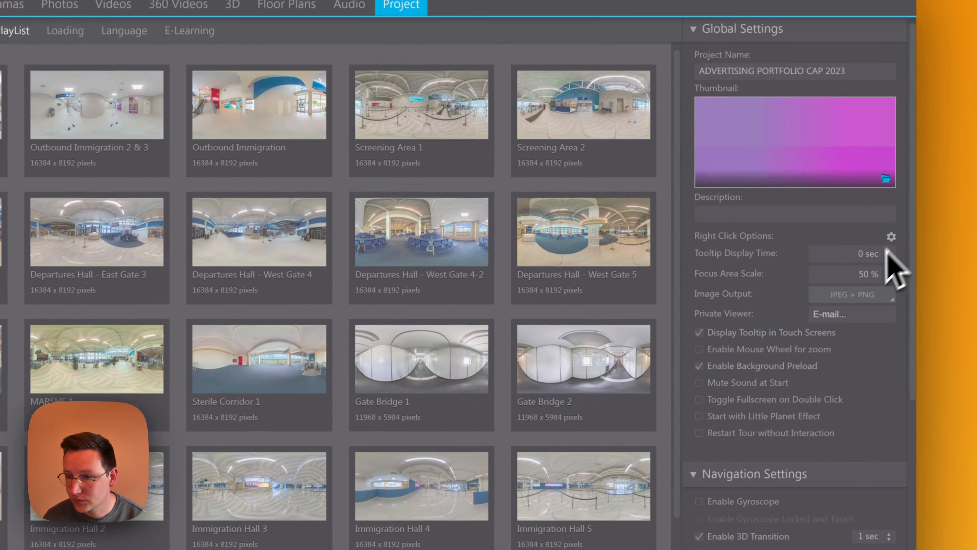
{"action": "left_click", "coordinate": [891, 218]}
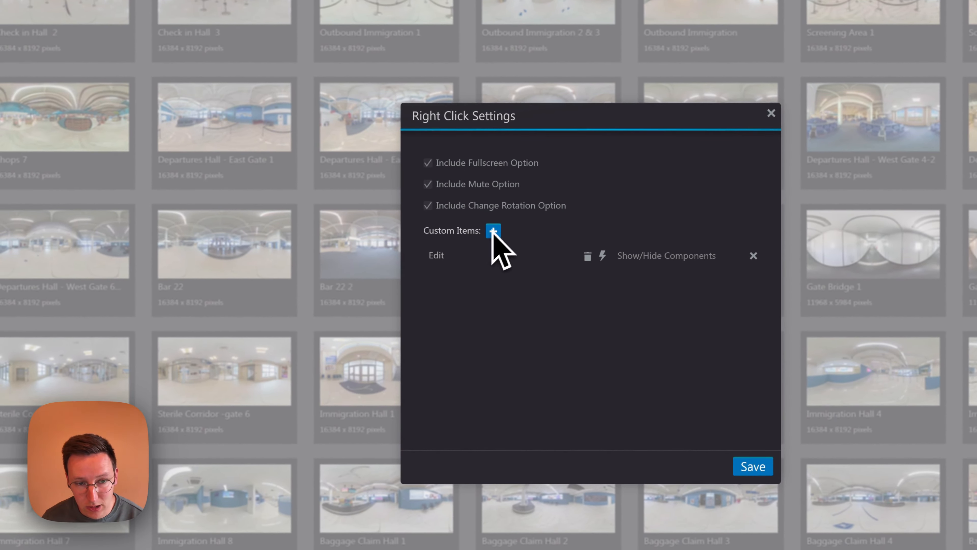
{"action": "left_click", "coordinate": [489, 232]}
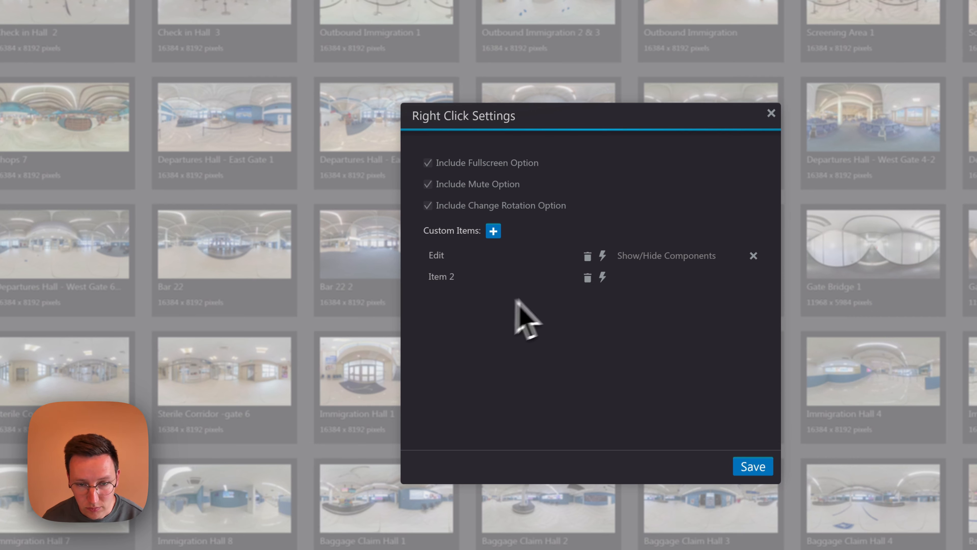
{"action": "left_click", "coordinate": [603, 278]}
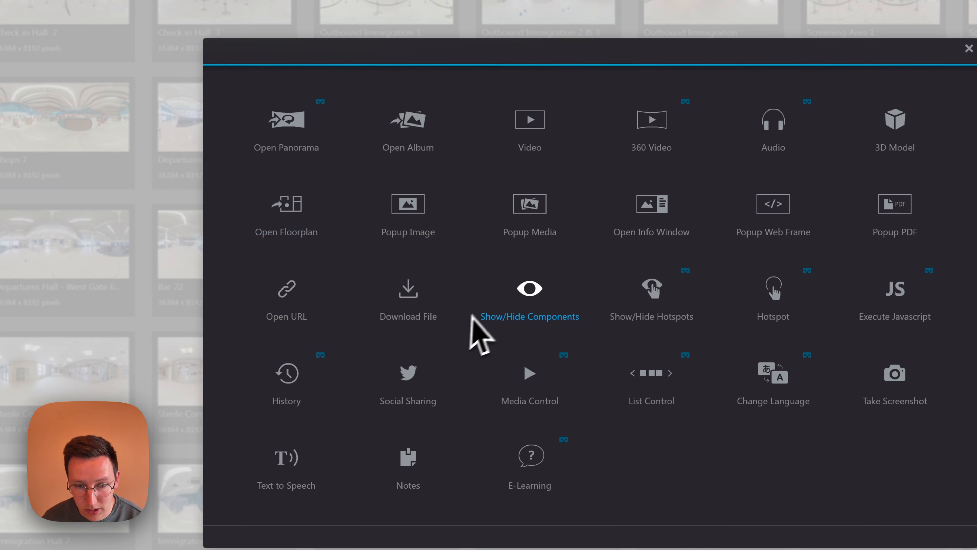
{"action": "left_click", "coordinate": [550, 306]}
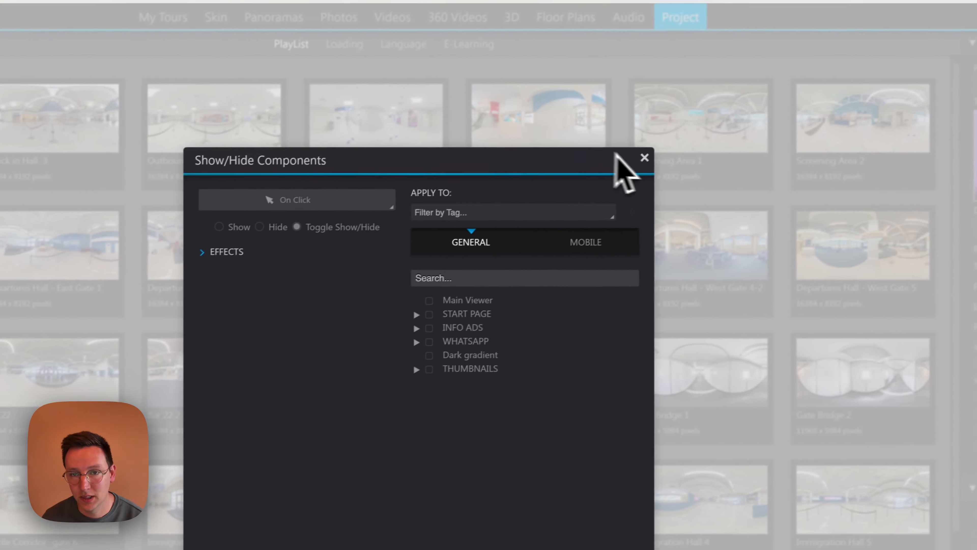
{"action": "left_click", "coordinate": [537, 192]}
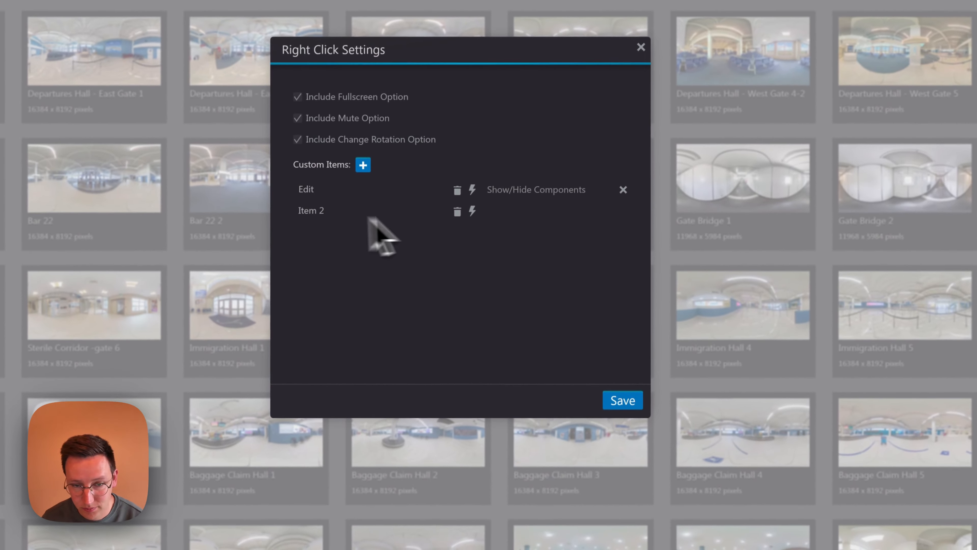
{"action": "left_click", "coordinate": [450, 254]}
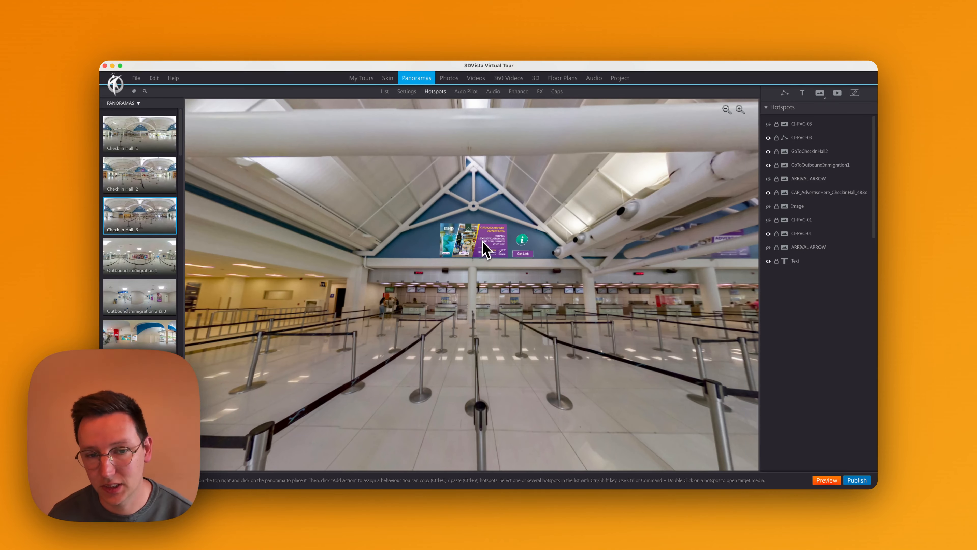
Copy the record ID from the Execute Javascript action of the billboard hotspot in Check in Hall 3
{"action": "left_click", "coordinate": [486, 249]}
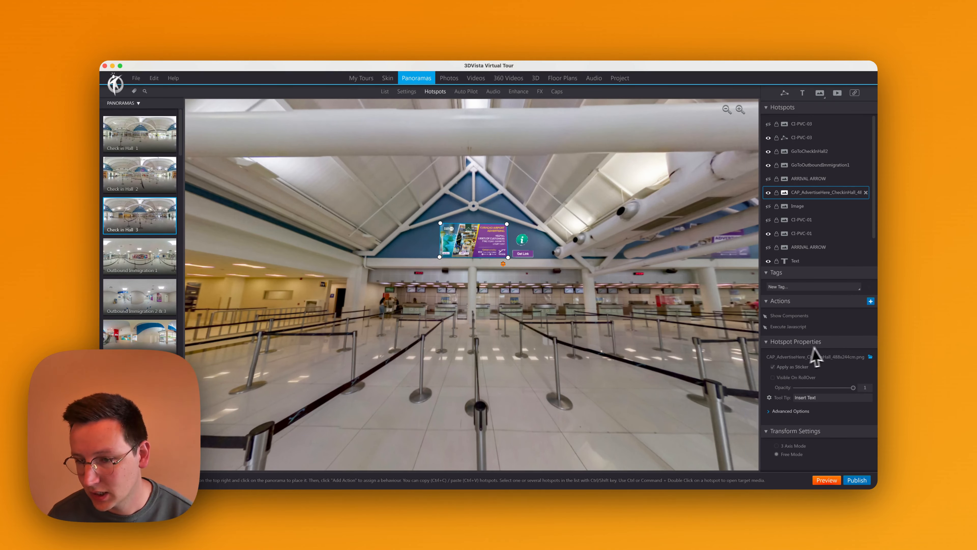
{"action": "left_click", "coordinate": [789, 327]}
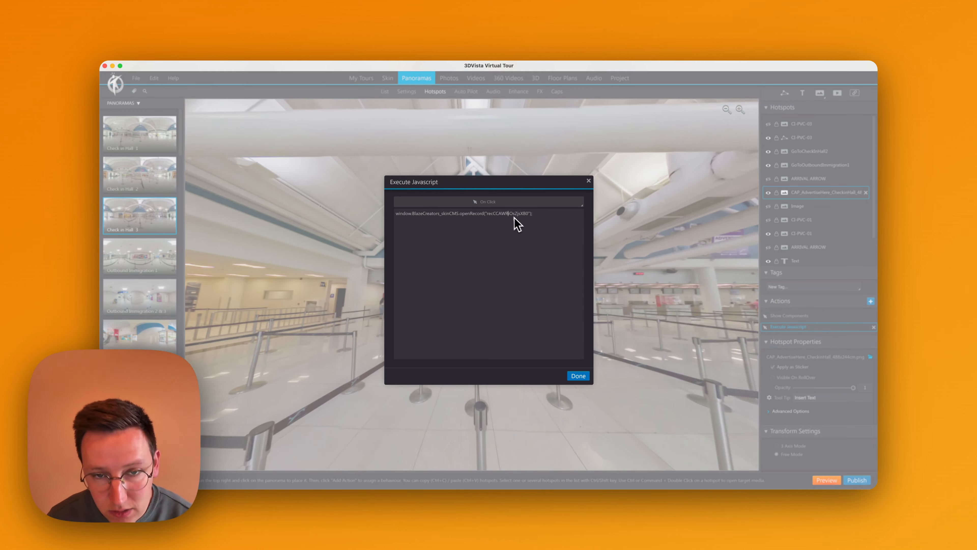
{"action": "key", "text": "super+c"}
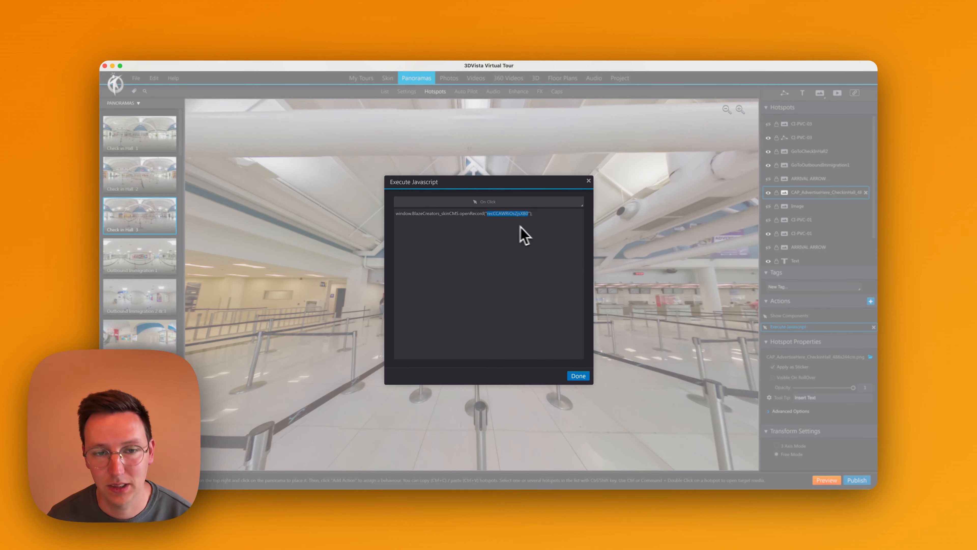
Switch to the Airtable Ads table in the browser and replace the URL's "?blocks=hide" ending with "/recCCAWRiOsZjsXB0"
{"action": "key", "text": "super+Tab"}
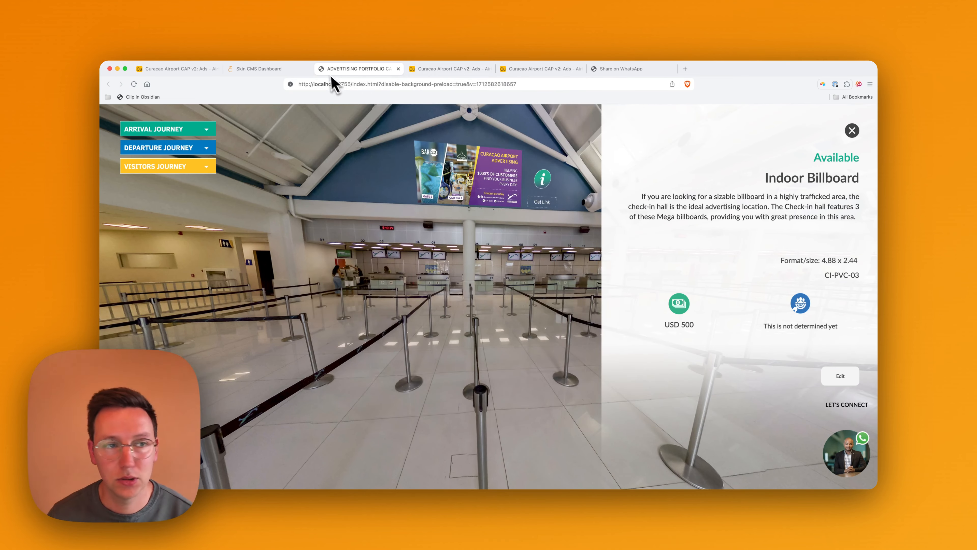
{"action": "left_click", "coordinate": [204, 69]}
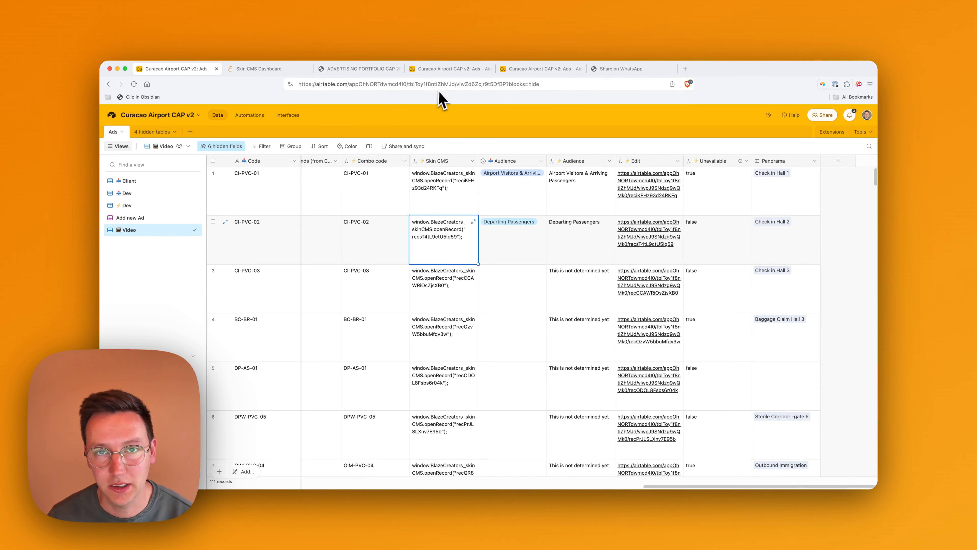
{"action": "left_click", "coordinate": [457, 85]}
{"action": "left_click_drag", "start_coordinate": [545, 86], "coordinate": [504, 83]}
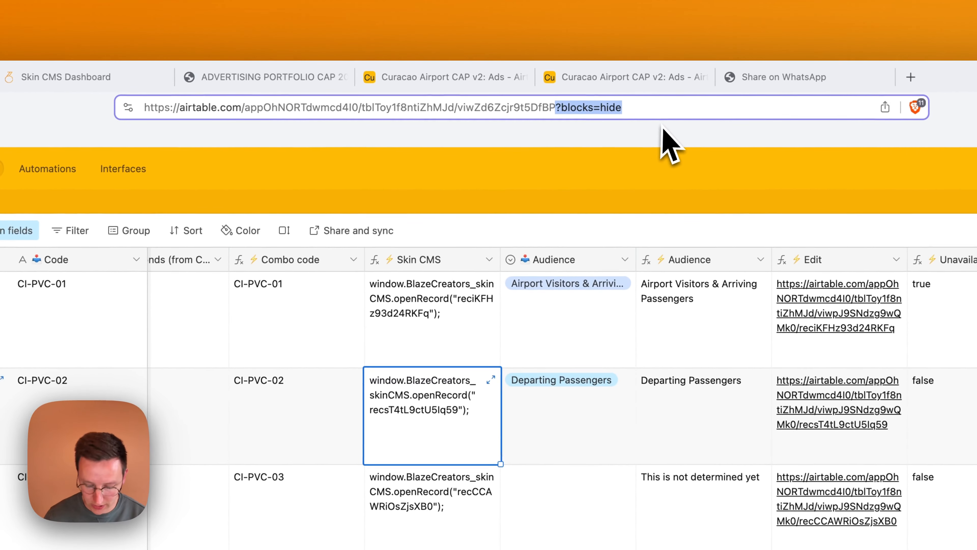
{"action": "type", "text": "/"}
{"action": "key", "text": "super+v"}
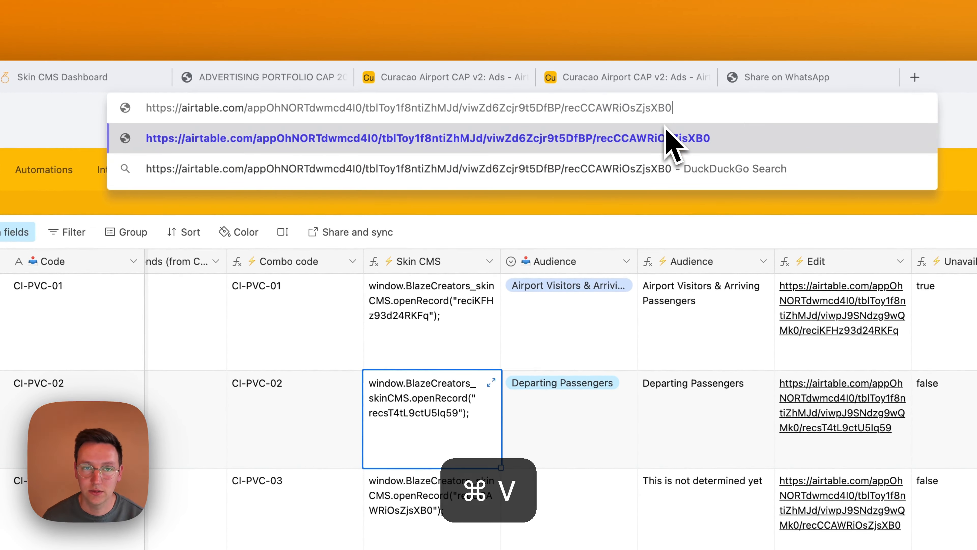
Examine the base, table, view and record ID segments of the extended URL and load the record it points to
{"action": "double_click", "coordinate": [308, 110]}
{"action": "double_click", "coordinate": [419, 111]}
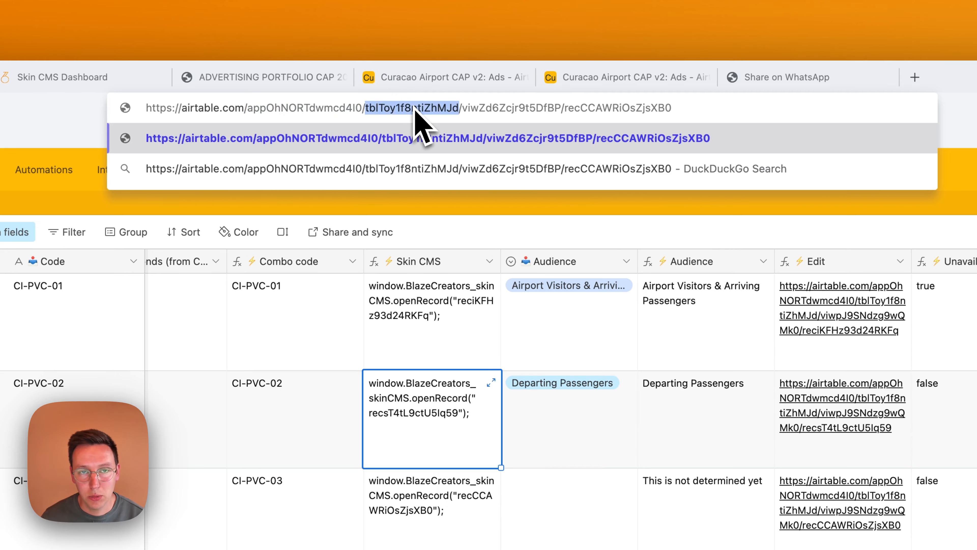
{"action": "double_click", "coordinate": [500, 109]}
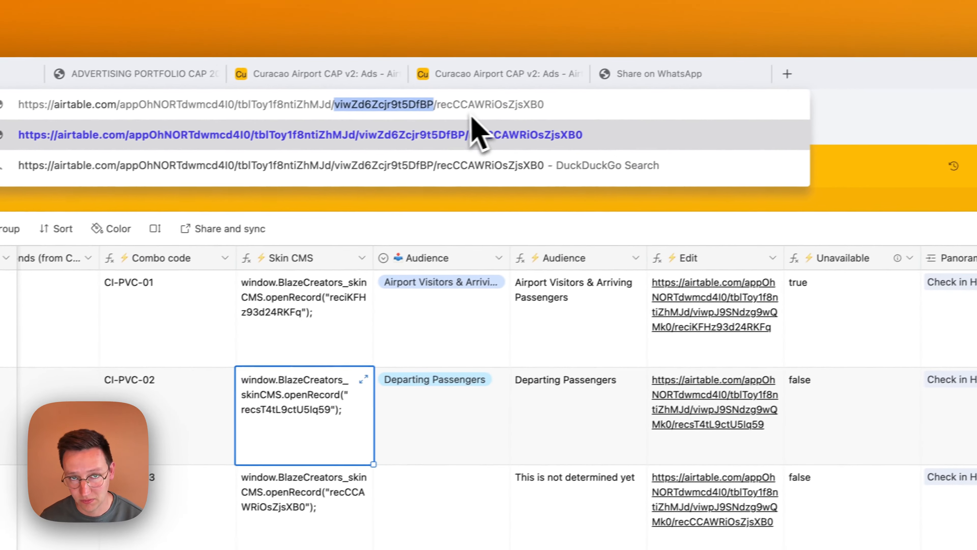
{"action": "double_click", "coordinate": [931, 30]}
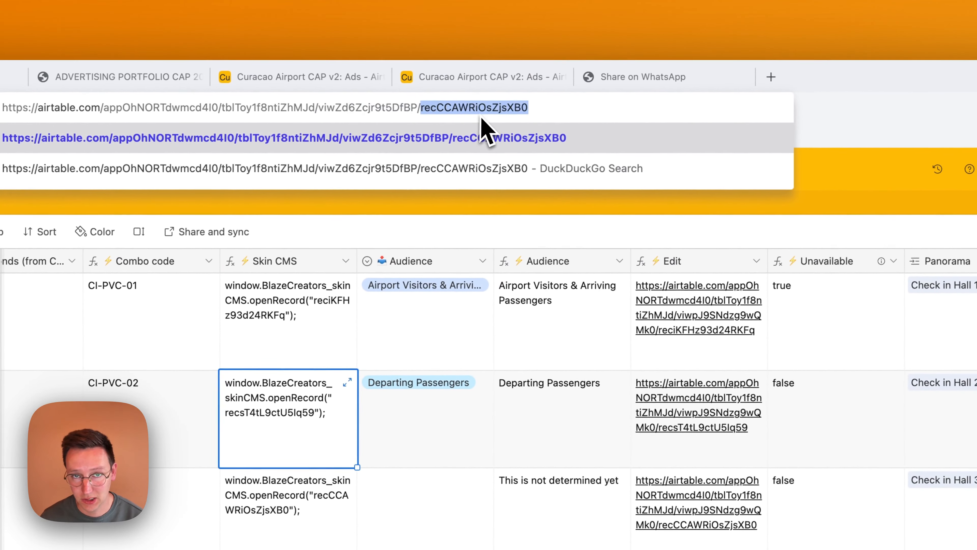
{"action": "left_click", "coordinate": [543, 115]}
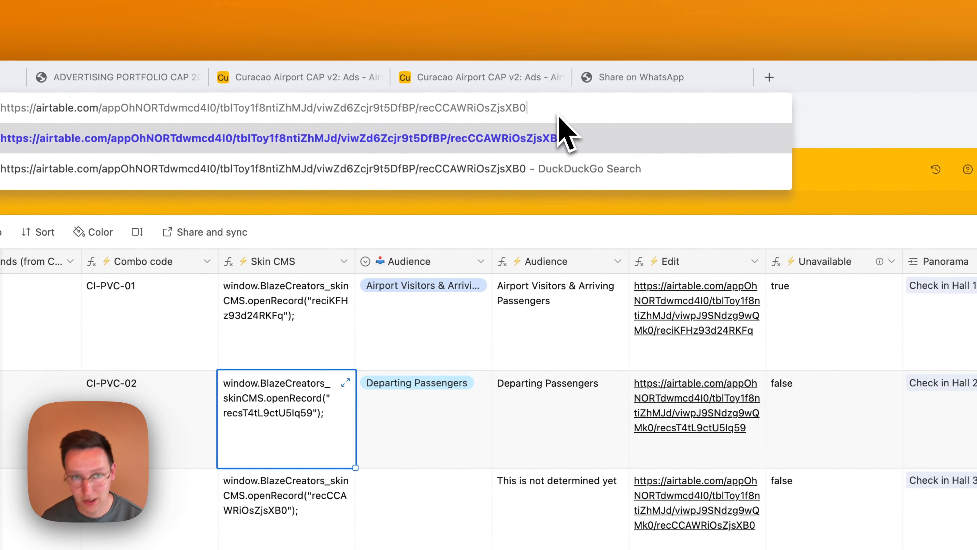
{"action": "key", "text": "Return"}
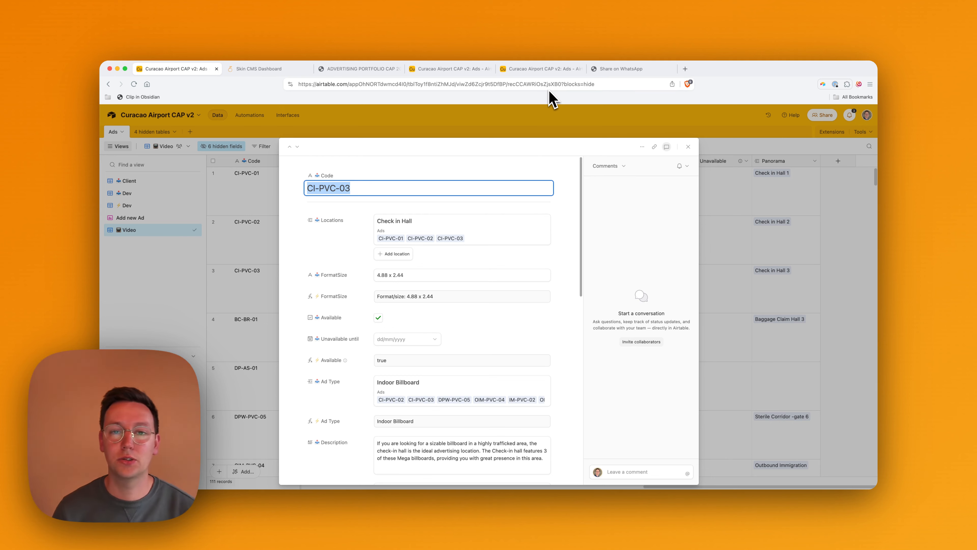
Highlight the CI-PVC-03 record URL without its "?blocks=hide" suffix and close the expanded record
{"action": "key", "text": "super+l"}
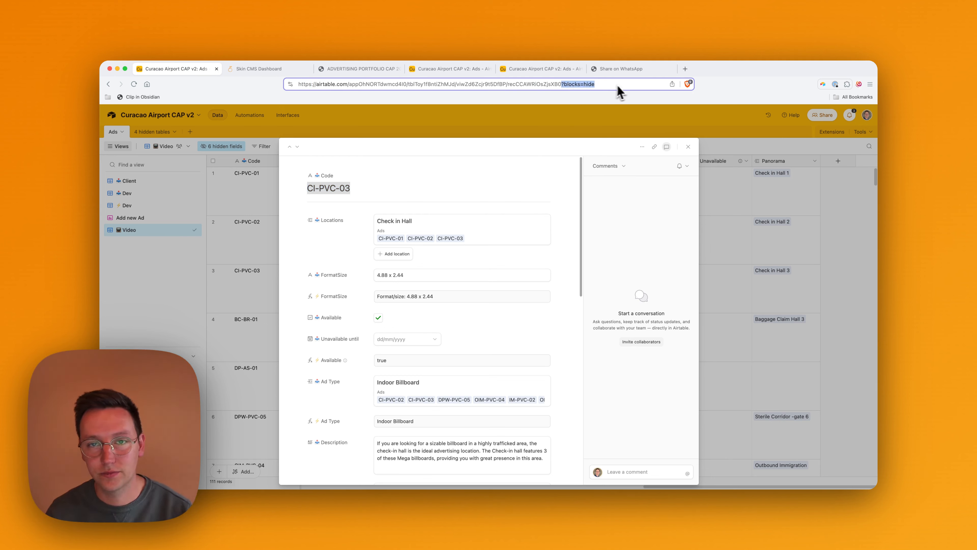
{"action": "key", "text": "BackSpace"}
{"action": "left_click_drag", "start_coordinate": [576, 85], "coordinate": [245, 83]}
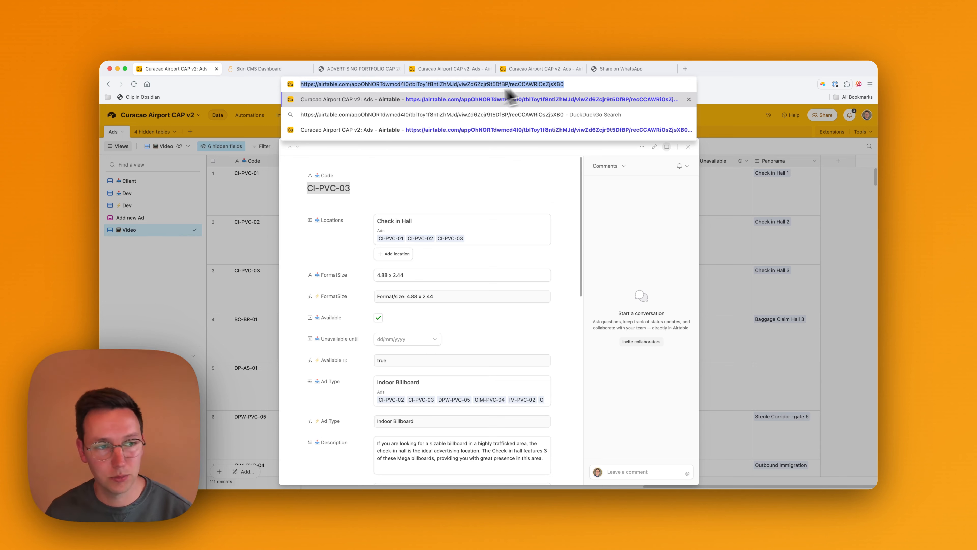
{"action": "left_click", "coordinate": [631, 229]}
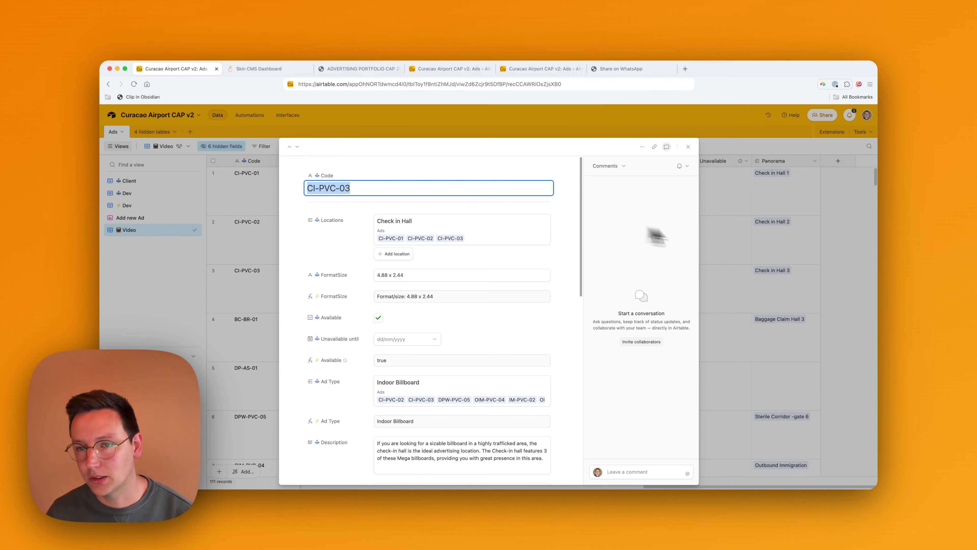
{"action": "left_click", "coordinate": [815, 259]}
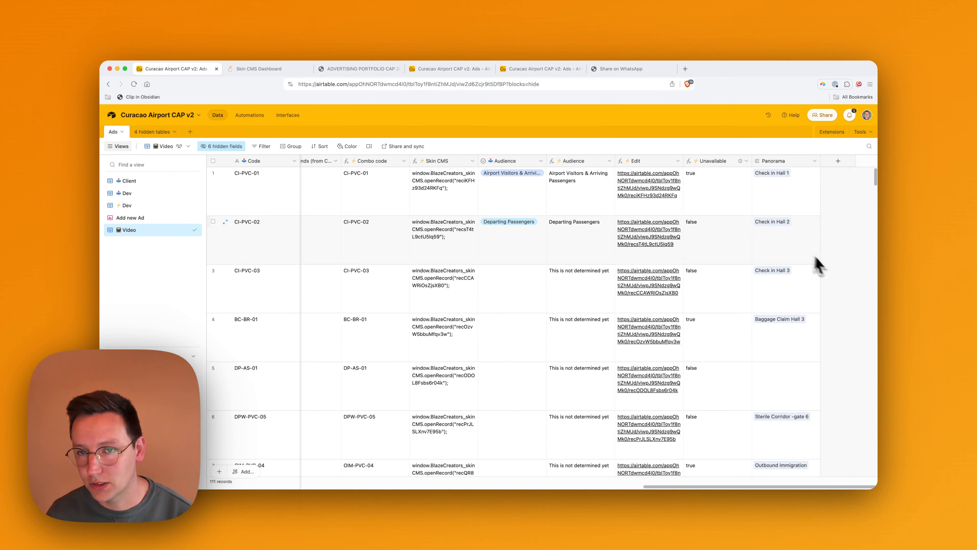
Compare the Edit field's CONCATENATE formula with the Airtable view URL and select CI-PVC-01's Edit link
{"action": "left_click", "coordinate": [677, 161]}
{"action": "left_click", "coordinate": [654, 179]}
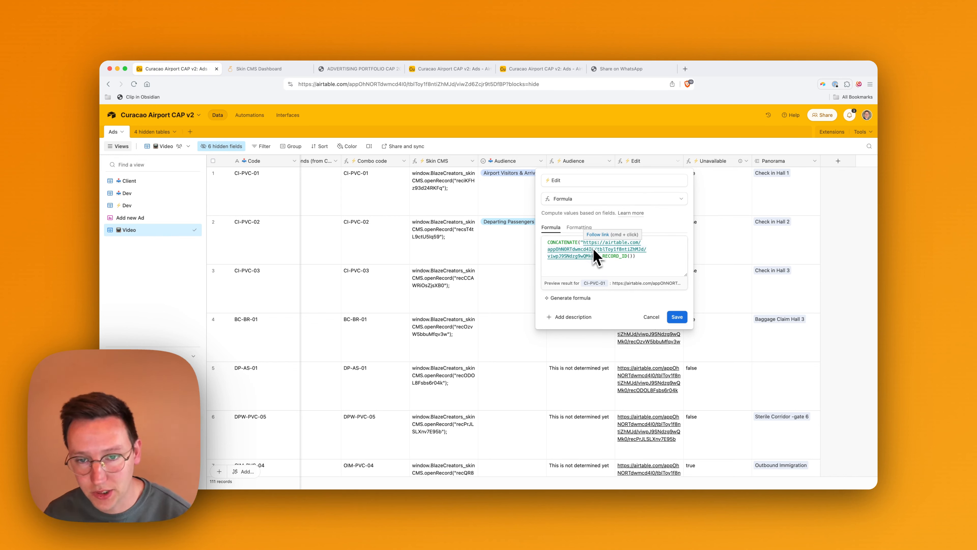
{"action": "left_click", "coordinate": [348, 84]}
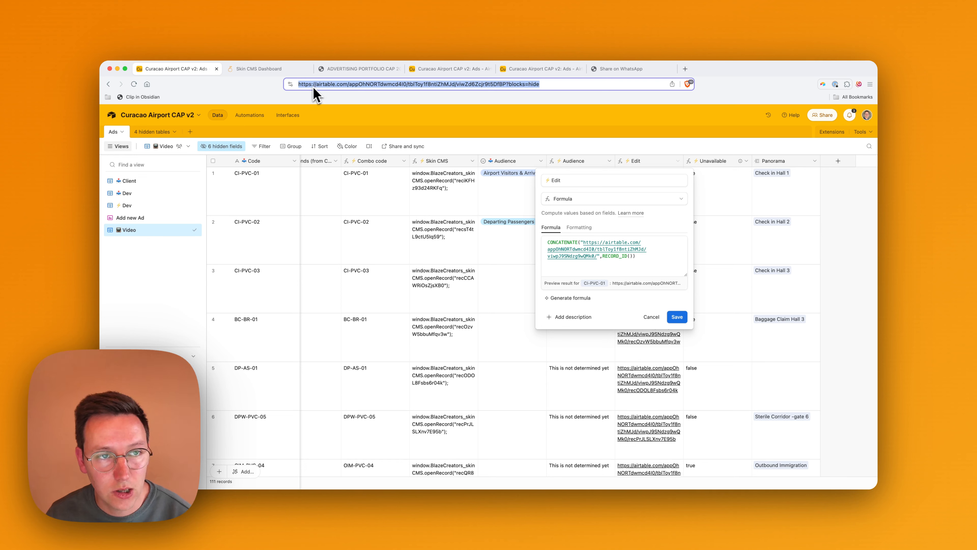
{"action": "left_click_drag", "start_coordinate": [300, 85], "coordinate": [496, 88]}
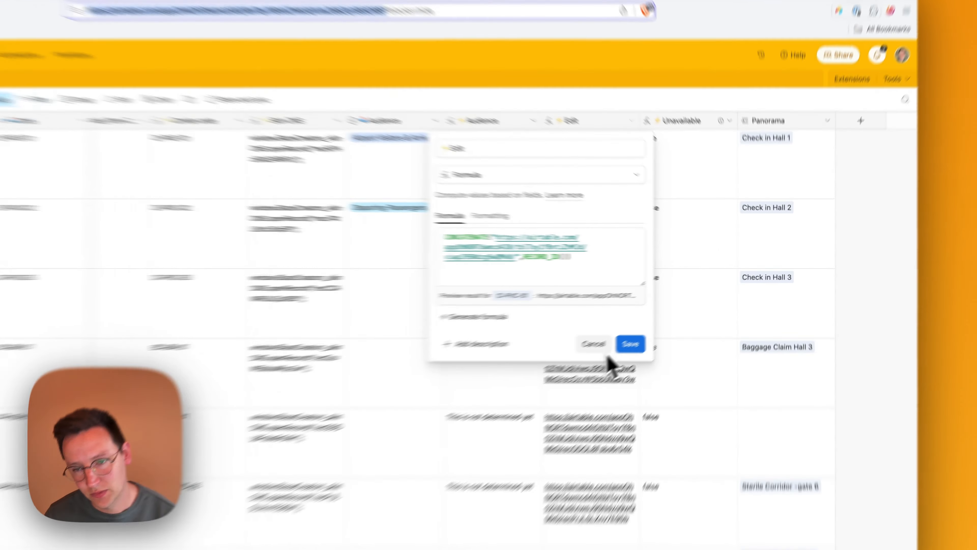
{"action": "left_click", "coordinate": [677, 317]}
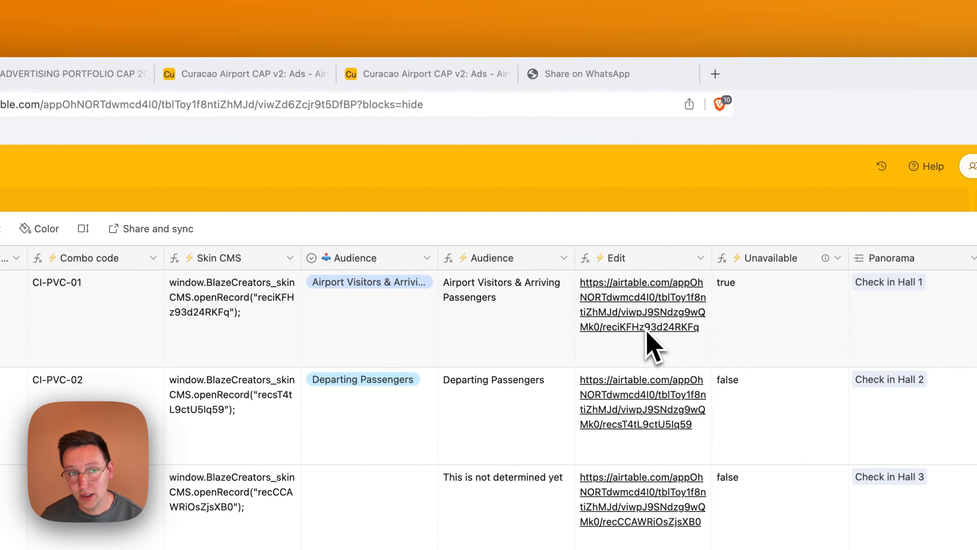
{"action": "left_click", "coordinate": [647, 332]}
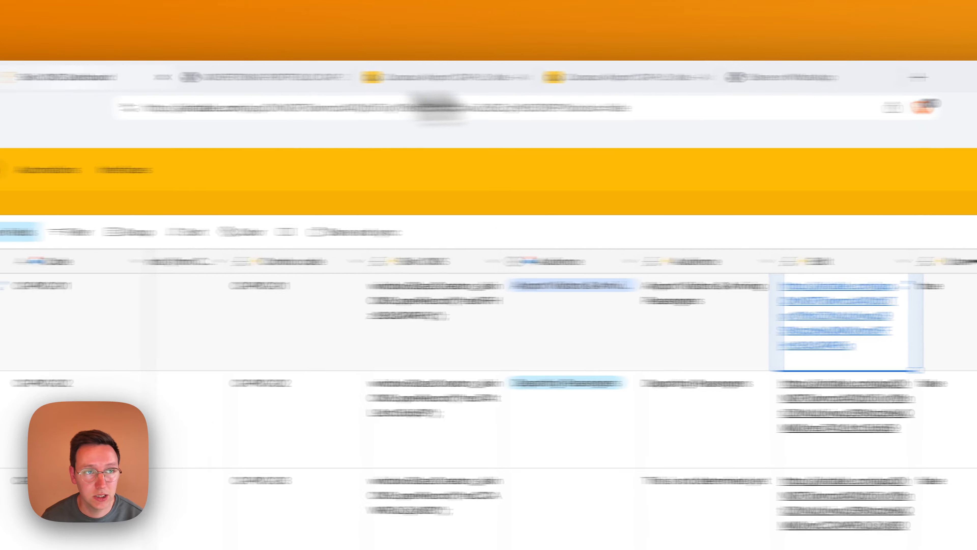
Open the Skin CMS Dashboard, reload it, and connect Airtable for the CAP v2 mapping
{"action": "left_click", "coordinate": [38, 77]}
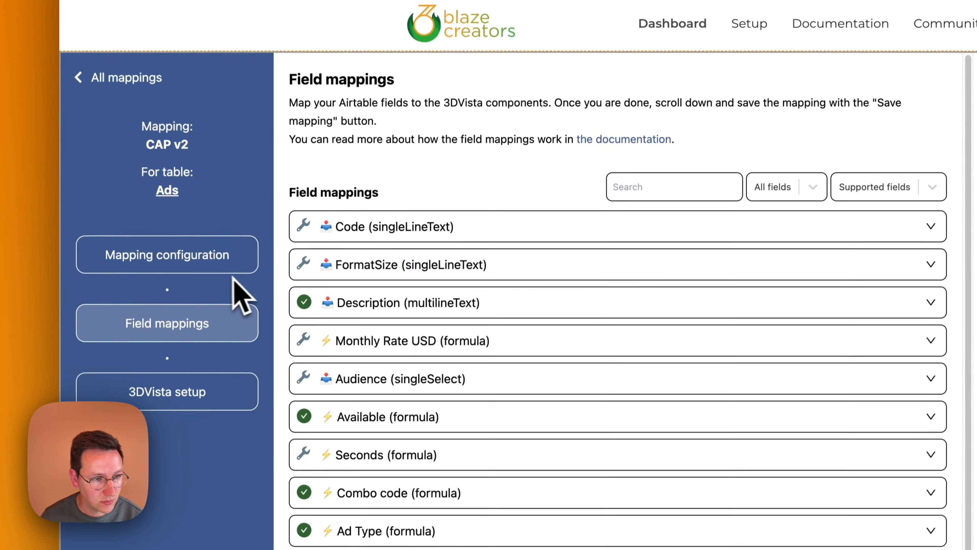
{"action": "left_click", "coordinate": [166, 337]}
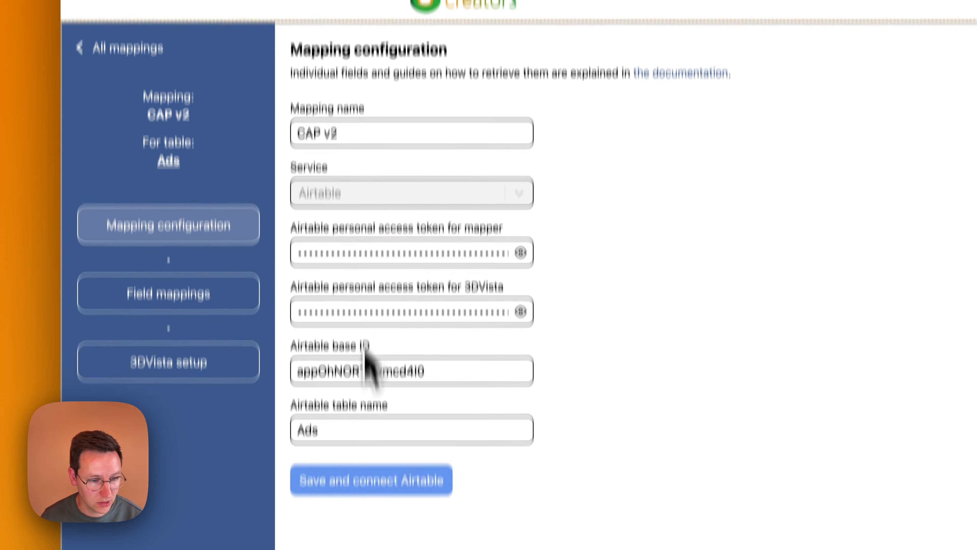
{"action": "left_click", "coordinate": [379, 510]}
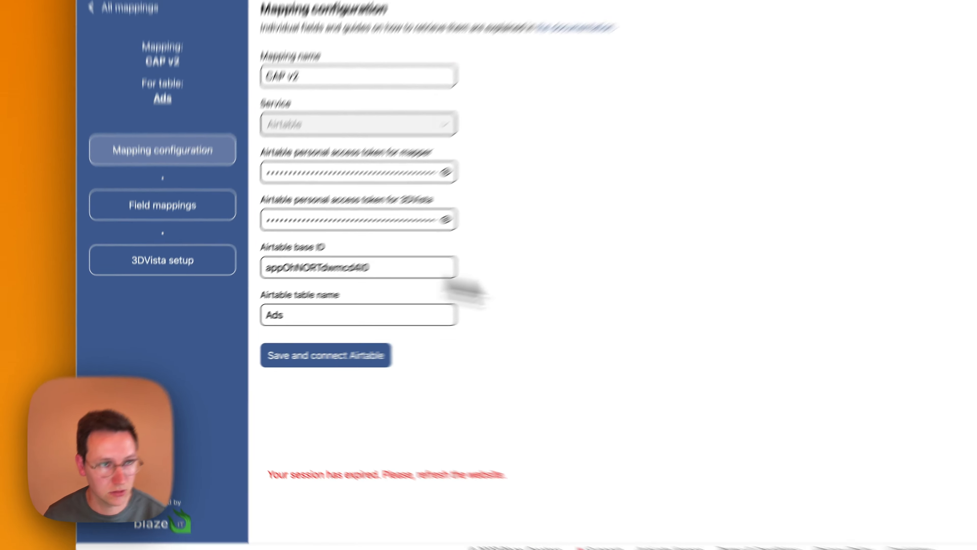
{"action": "key", "text": "super+r"}
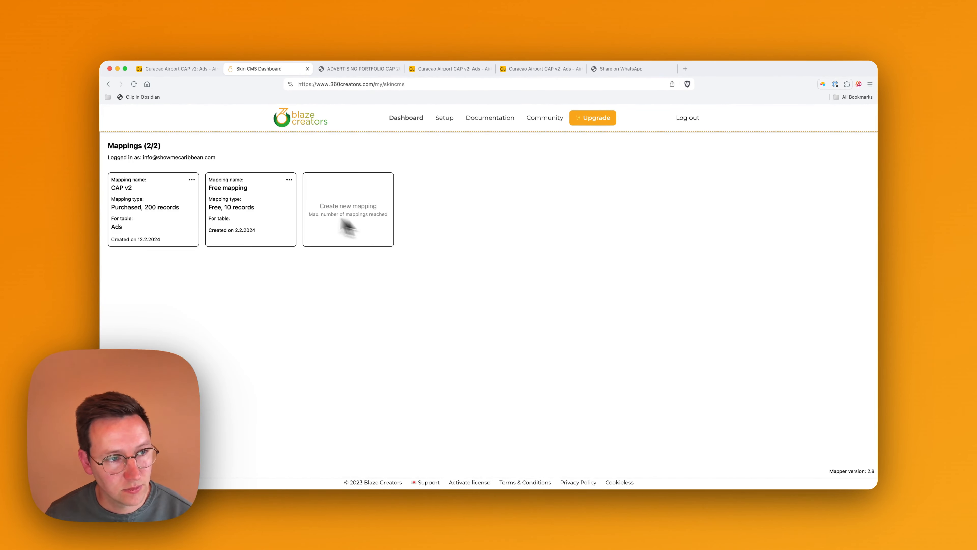
{"action": "left_click", "coordinate": [168, 214]}
{"action": "left_click", "coordinate": [268, 363]}
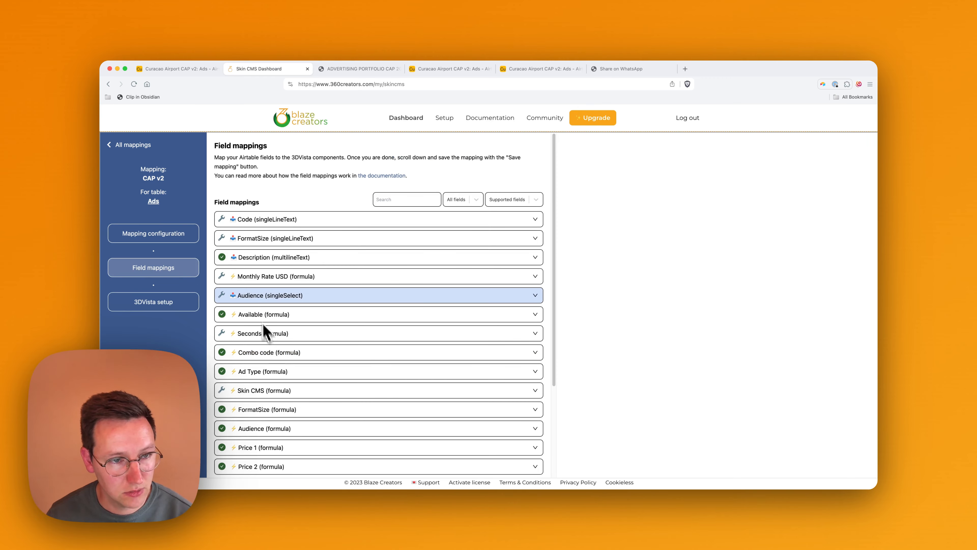
Inspect the Edit formula field's mapping to the 3DVista component [edit] and its Open URL option
{"action": "scroll", "coordinate": [370, 304], "scroll_direction": "down", "scroll_amount": 5}
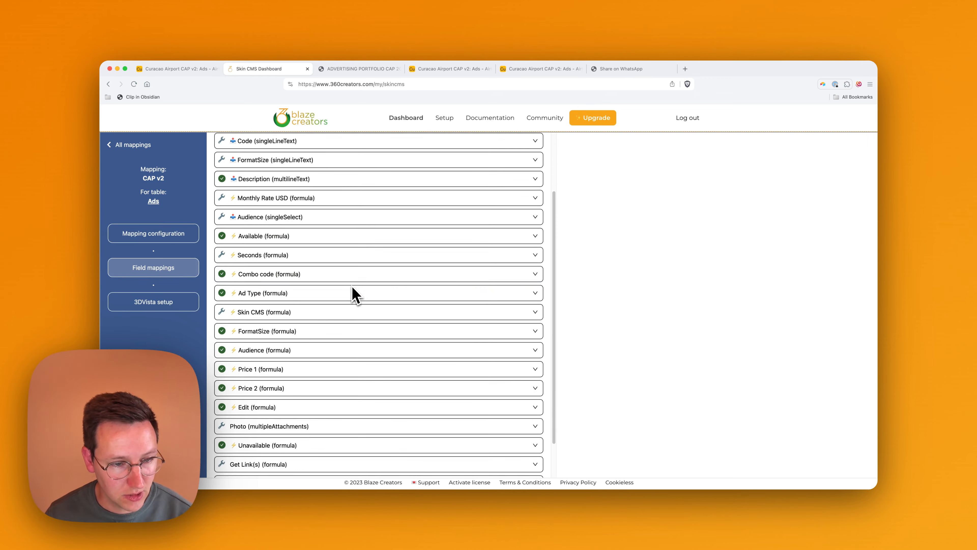
{"action": "left_click", "coordinate": [286, 380]}
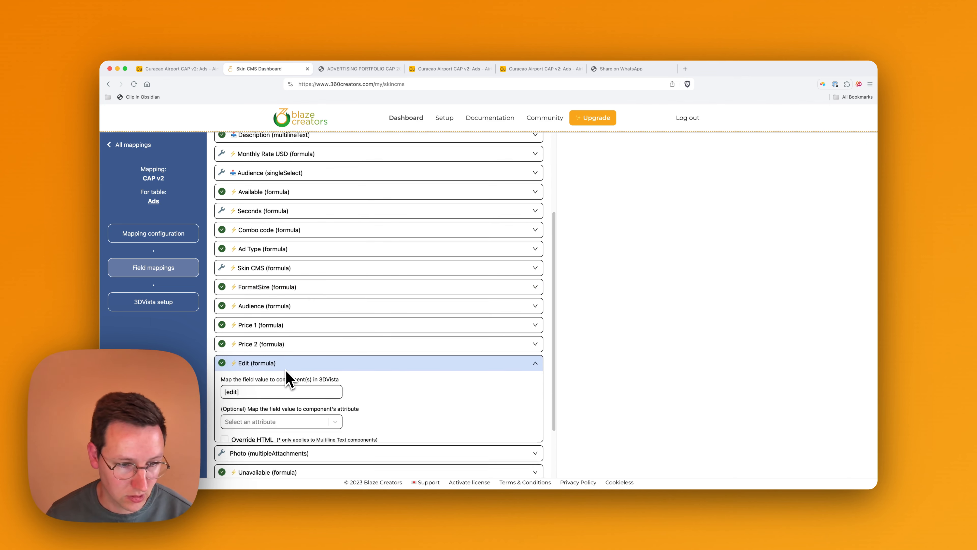
{"action": "scroll", "coordinate": [288, 379], "scroll_direction": "down", "scroll_amount": 2}
{"action": "scroll", "coordinate": [286, 380], "scroll_direction": "down", "scroll_amount": 1}
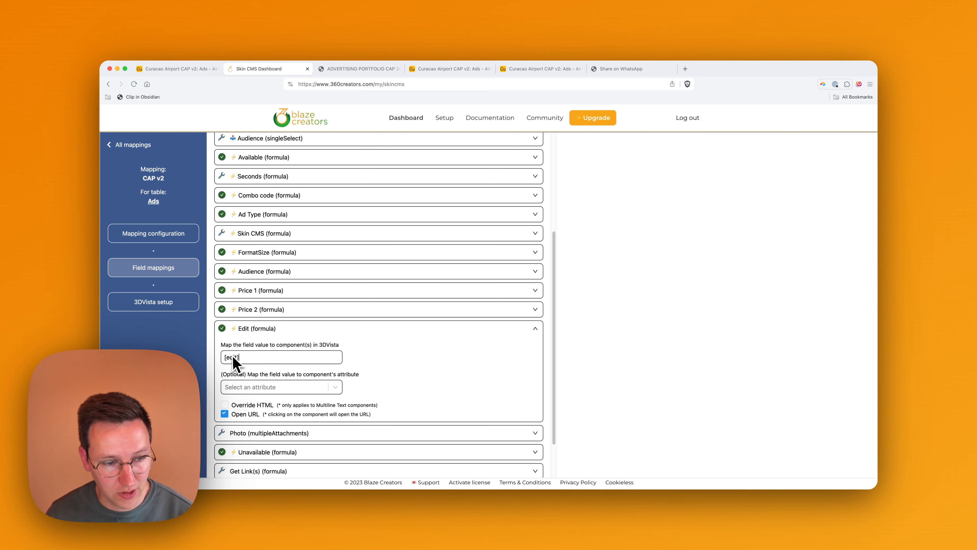
Return to 3DVista, close the Execute Javascript dialog, and select the Edit button in the skin
{"action": "key", "text": "super+Tab"}
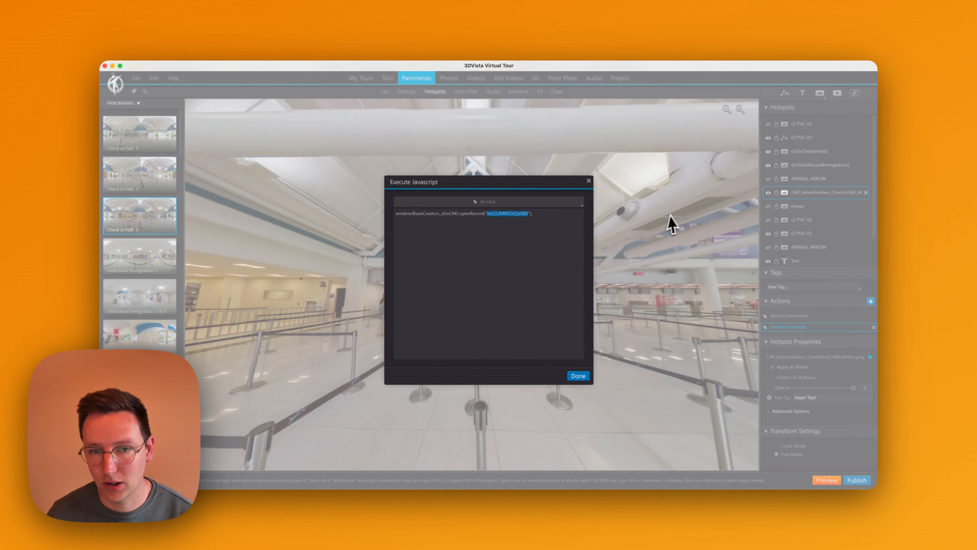
{"action": "key", "text": "super+v"}
{"action": "left_click", "coordinate": [588, 181]}
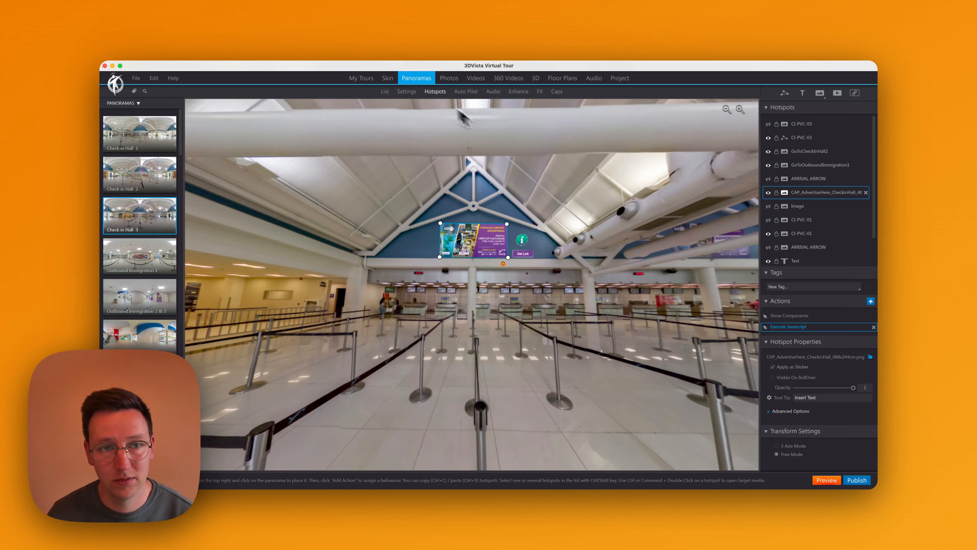
{"action": "left_click", "coordinate": [385, 78]}
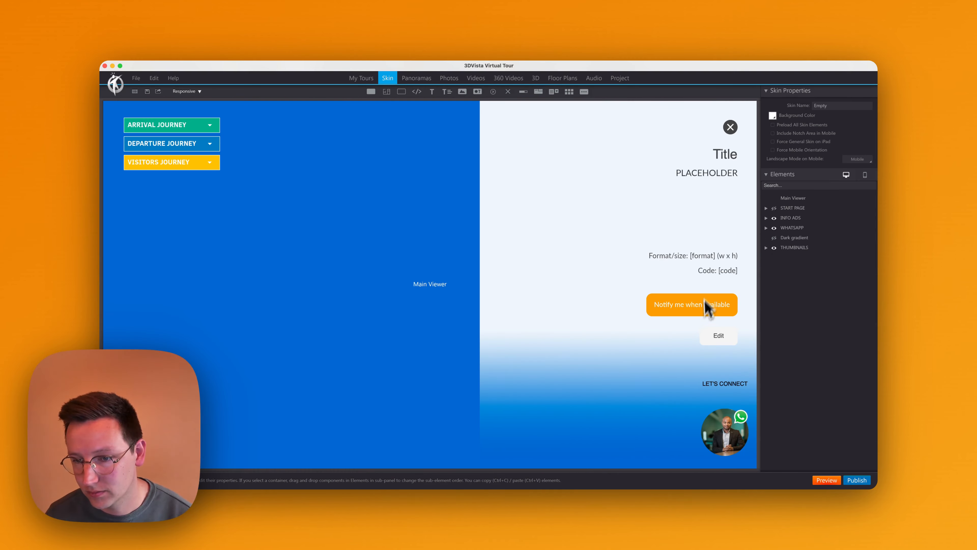
{"action": "left_click", "coordinate": [720, 338]}
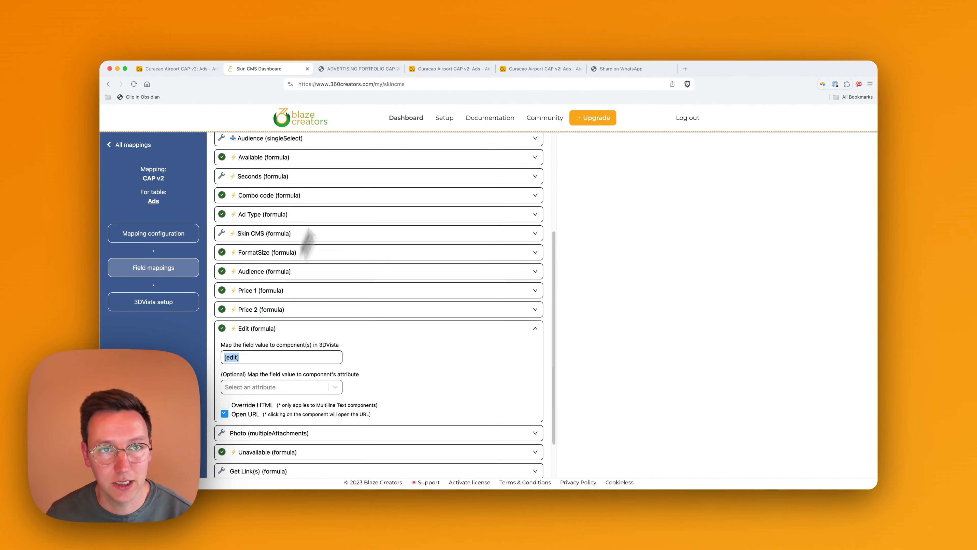
Return to the Airtable Ads table in the browser and select the whole Edit column
{"action": "left_click", "coordinate": [199, 71]}
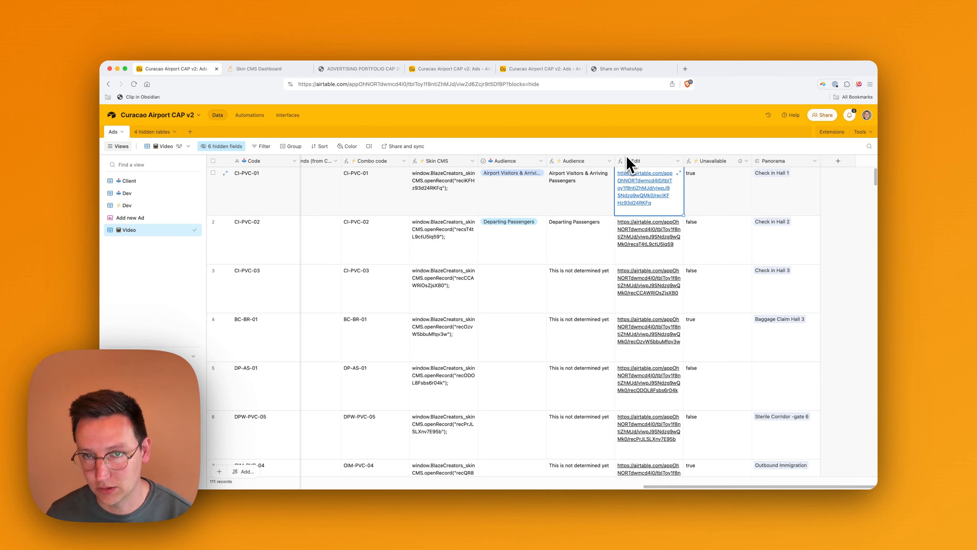
{"action": "left_click", "coordinate": [643, 161]}
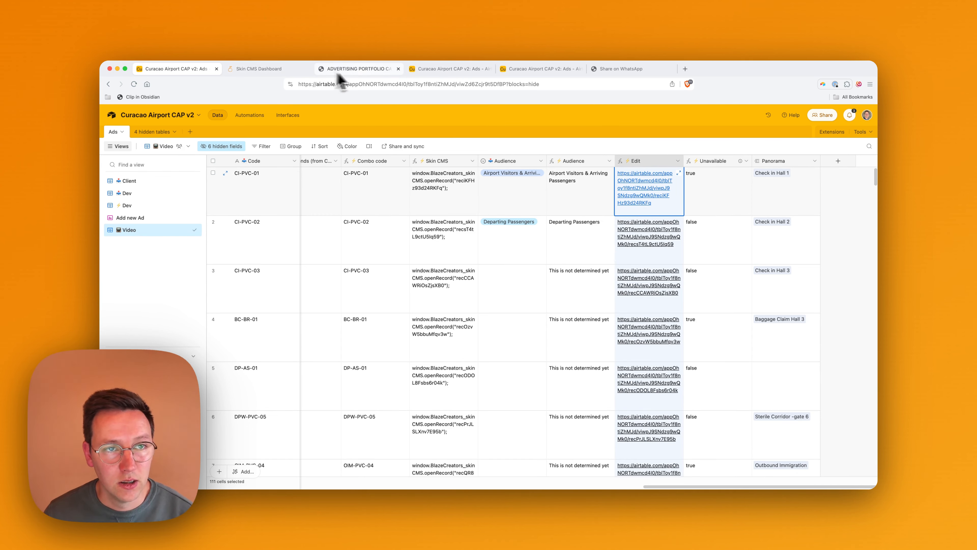
Review the Edit formula field mapping in the Skin CMS Dashboard and return to the Airtable Client view of Ads
{"action": "left_click", "coordinate": [273, 70]}
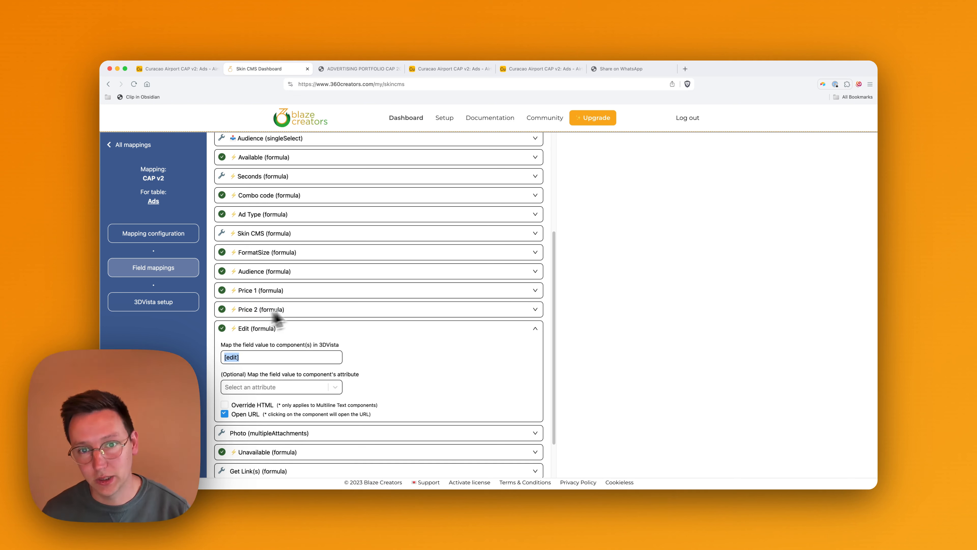
{"action": "left_click", "coordinate": [723, 275]}
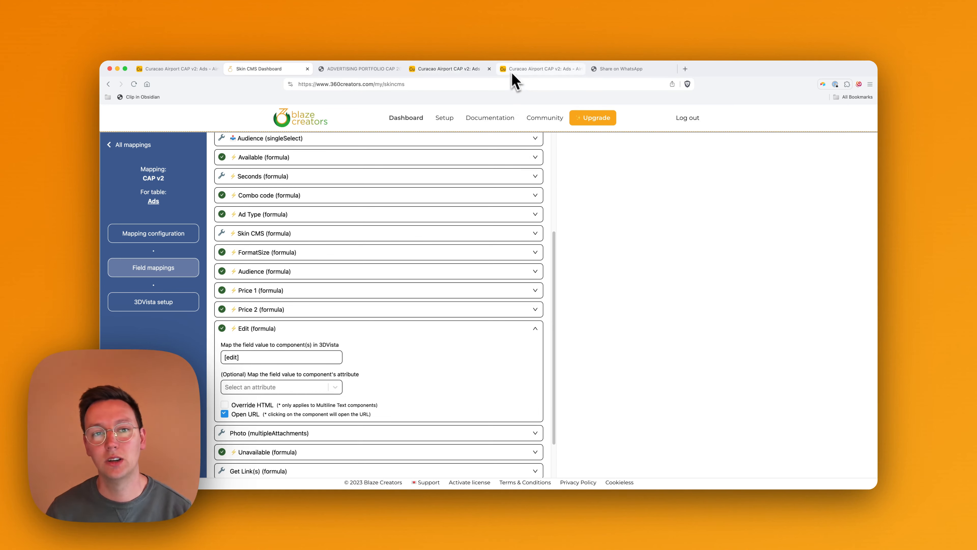
{"action": "left_click_drag", "start_coordinate": [516, 79], "coordinate": [464, 76]}
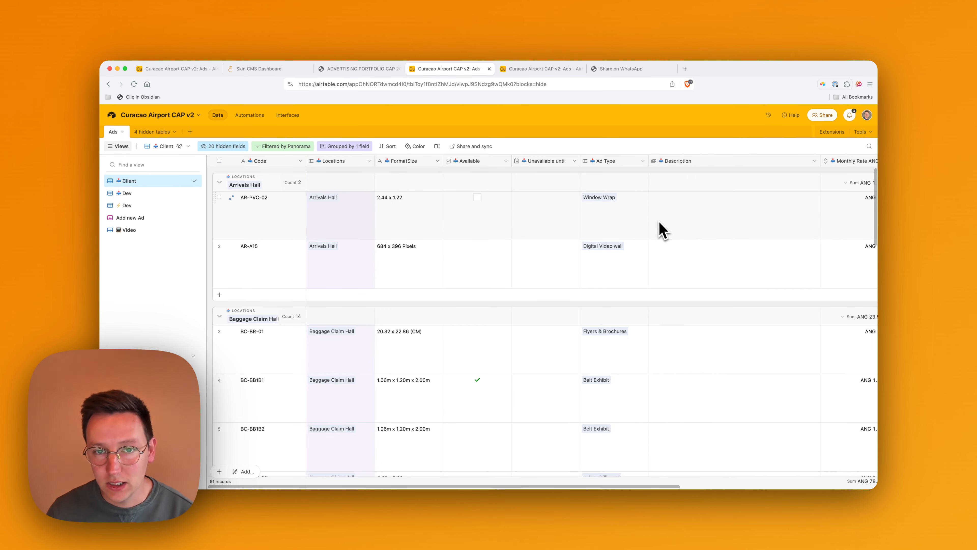
Switch to the Obsidian canvas and expand the "Import media into 3DVista" item on the "Add media to 3DVista | preparations" card
{"action": "key", "text": "ctrl+Up"}
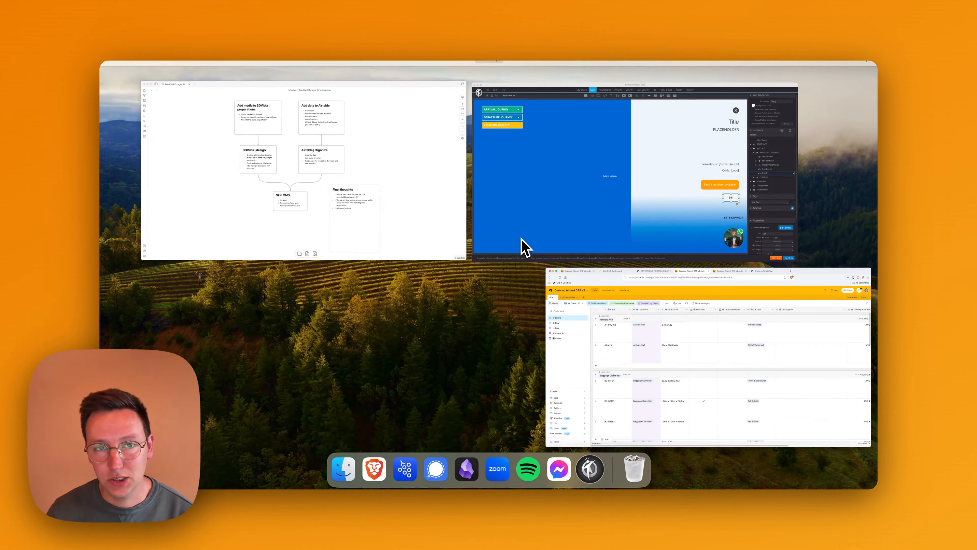
{"action": "left_click", "coordinate": [399, 219]}
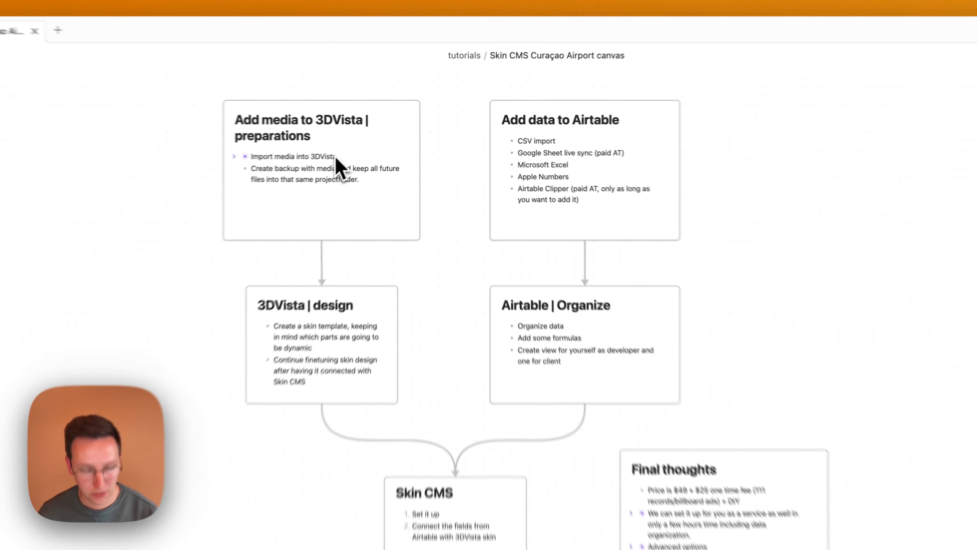
{"action": "left_click", "coordinate": [336, 157]}
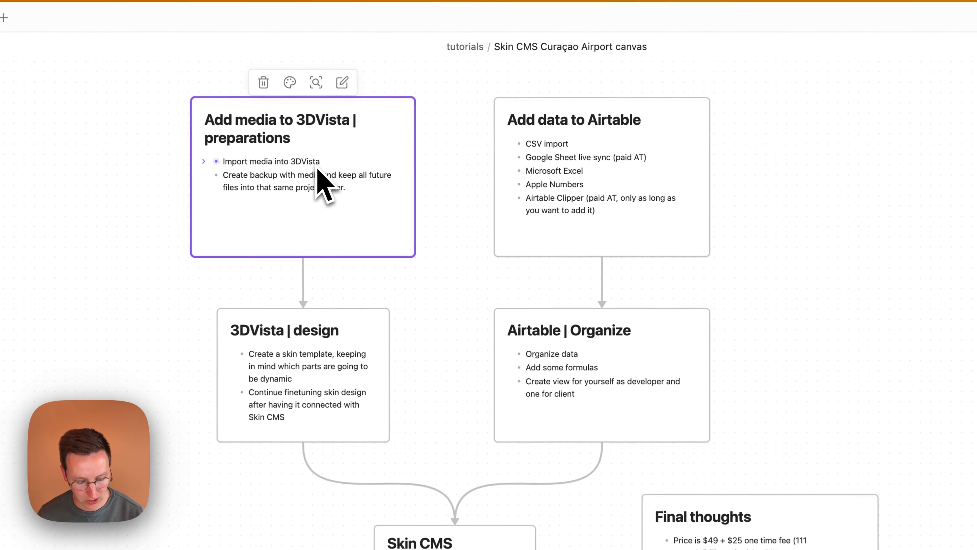
{"action": "key", "text": "shift+2"}
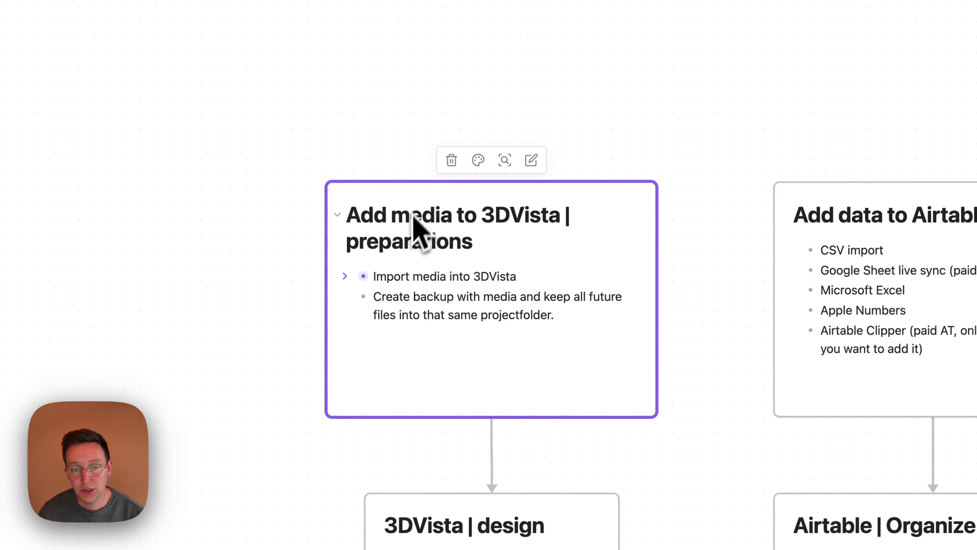
{"action": "left_click", "coordinate": [349, 280]}
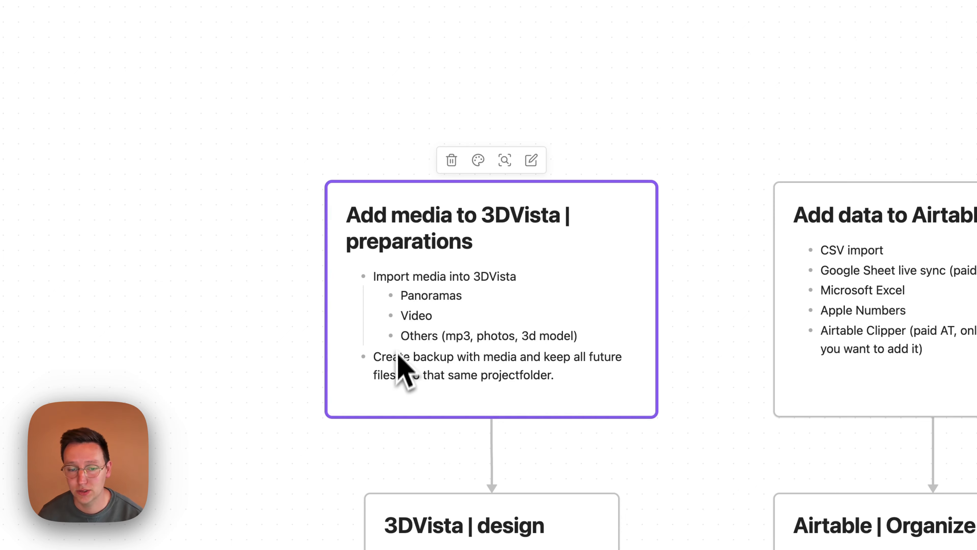
{"action": "scroll", "coordinate": [475, 414], "scroll_direction": "down", "scroll_amount": 2}
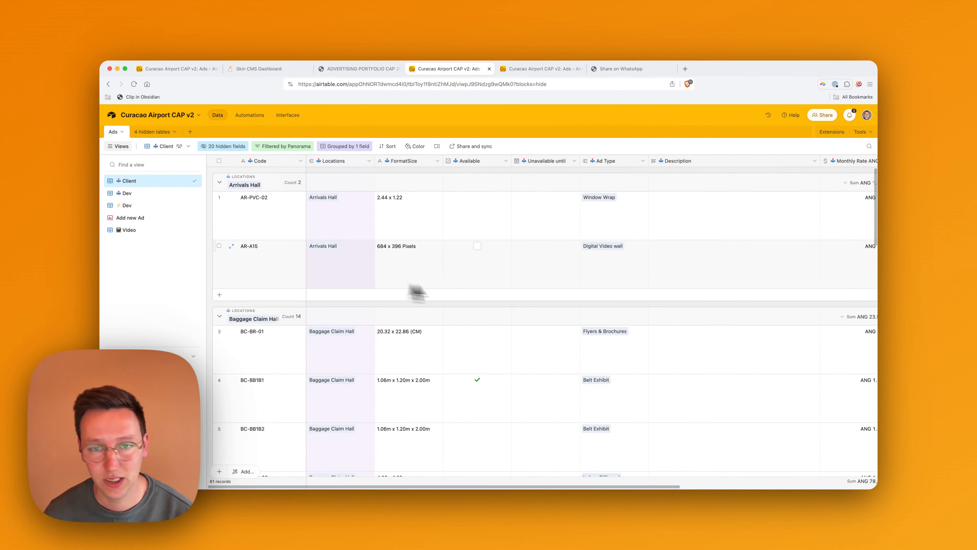
Switch to 3DVista and look up the Create Project Backup with Media command without running it
{"action": "key", "text": "alt+Tab"}
{"action": "key", "text": "alt+Tab"}
{"action": "key", "text": "alt+Tab"}
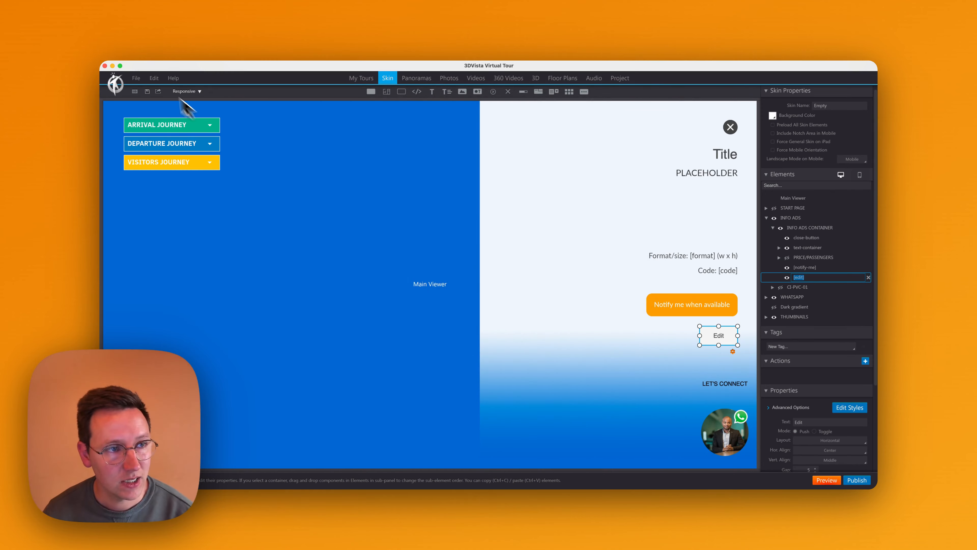
{"action": "left_click", "coordinate": [136, 78]}
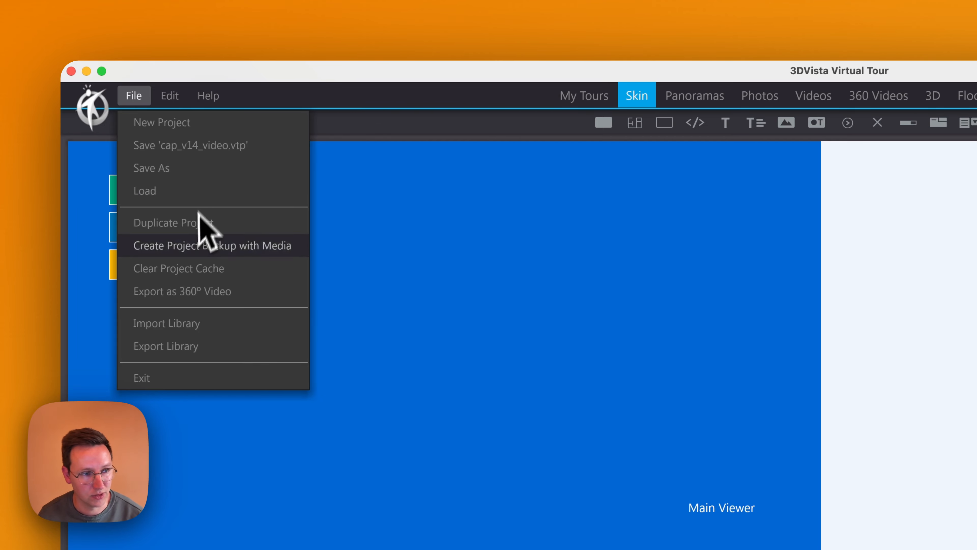
{"action": "left_click", "coordinate": [540, 285]}
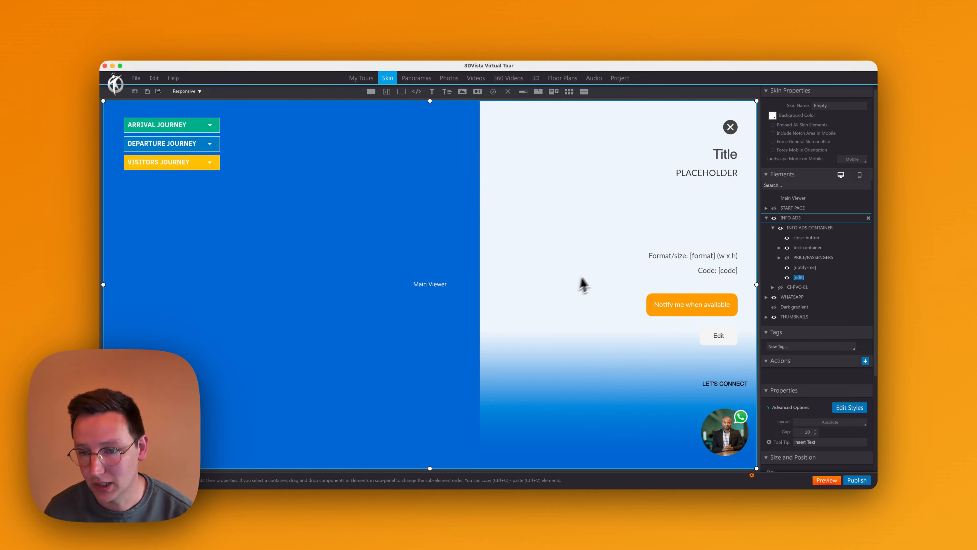
Inspect the skin's INFO ADS elements, including INFO ADS CONTAINER, close-button and text-container
{"action": "left_click", "coordinate": [676, 255]}
{"action": "left_click", "coordinate": [610, 186]}
{"action": "left_click", "coordinate": [538, 143]}
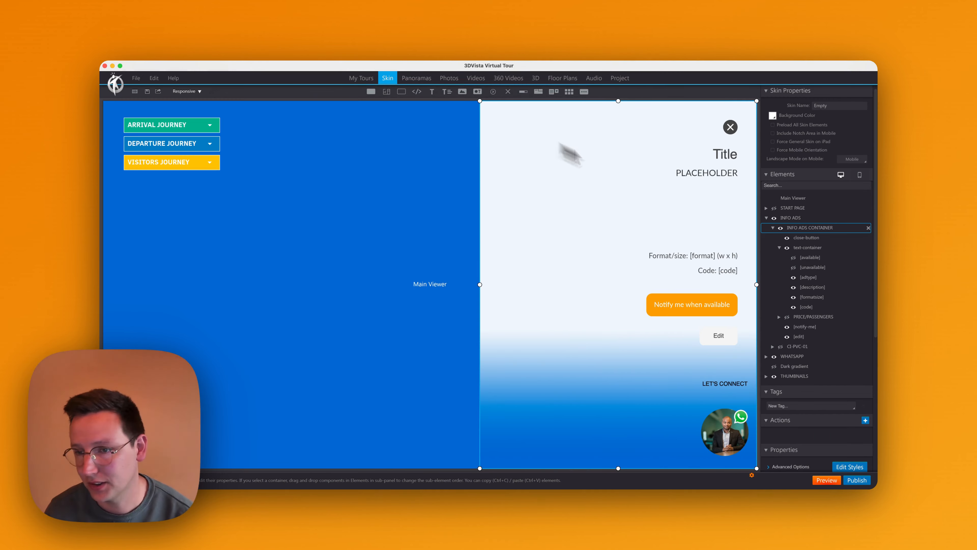
{"action": "left_click", "coordinate": [789, 218]}
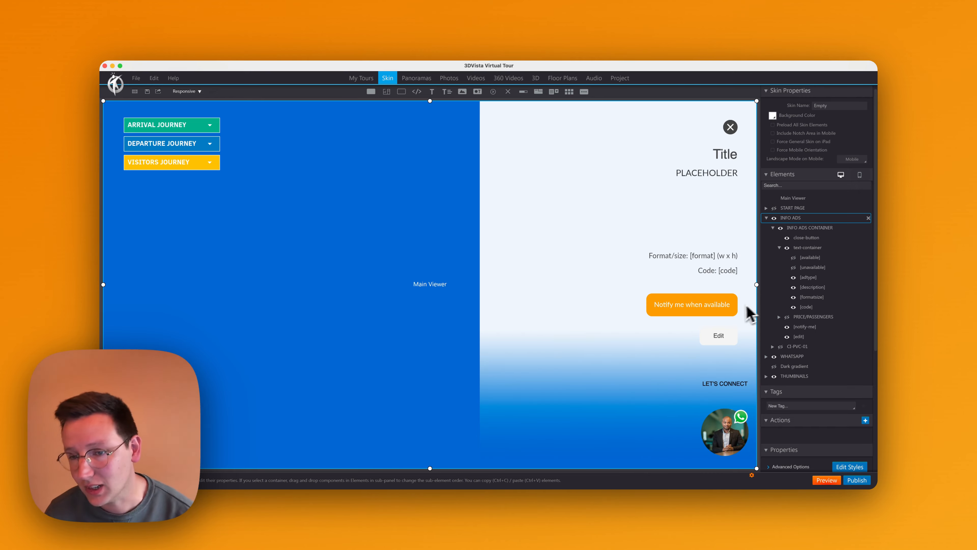
{"action": "left_click", "coordinate": [804, 228]}
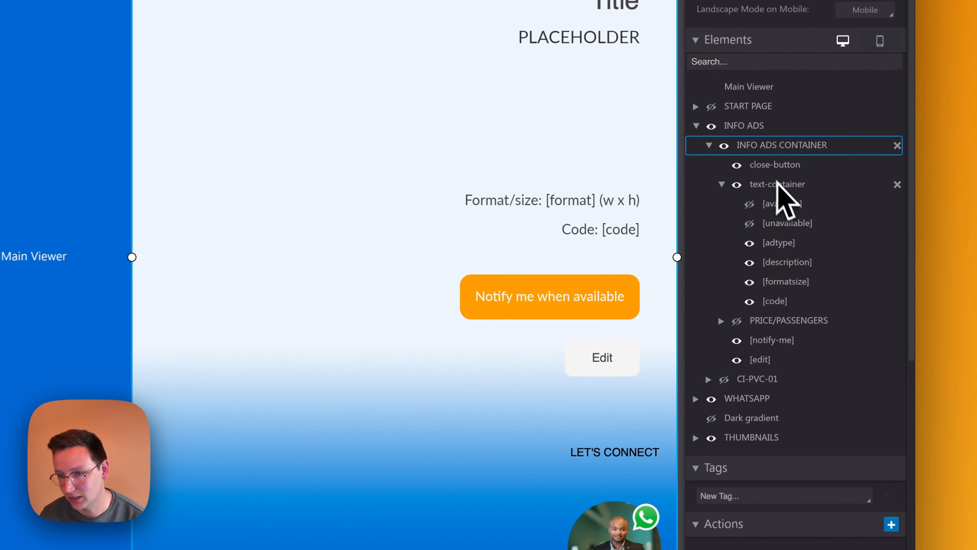
{"action": "left_click", "coordinate": [781, 168]}
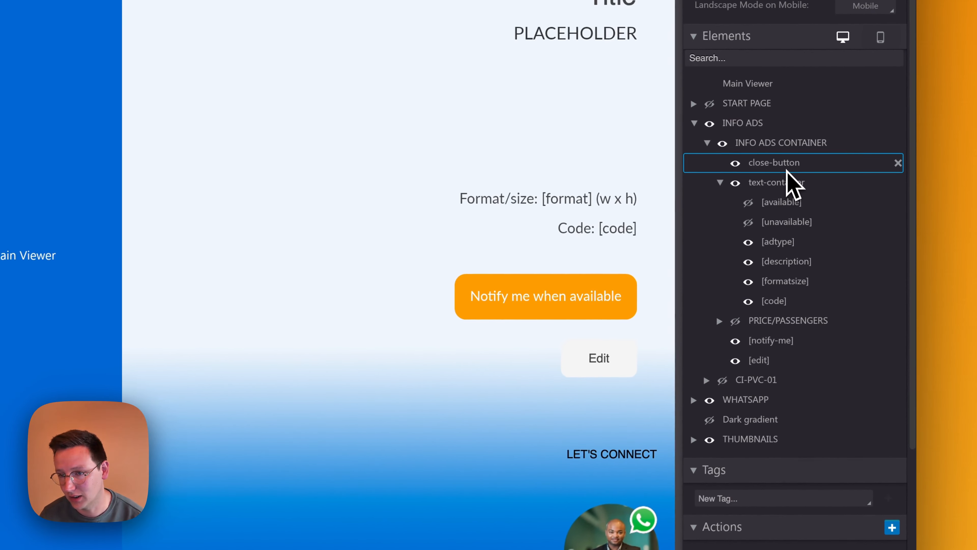
{"action": "left_click", "coordinate": [781, 184]}
{"action": "left_click", "coordinate": [610, 297]}
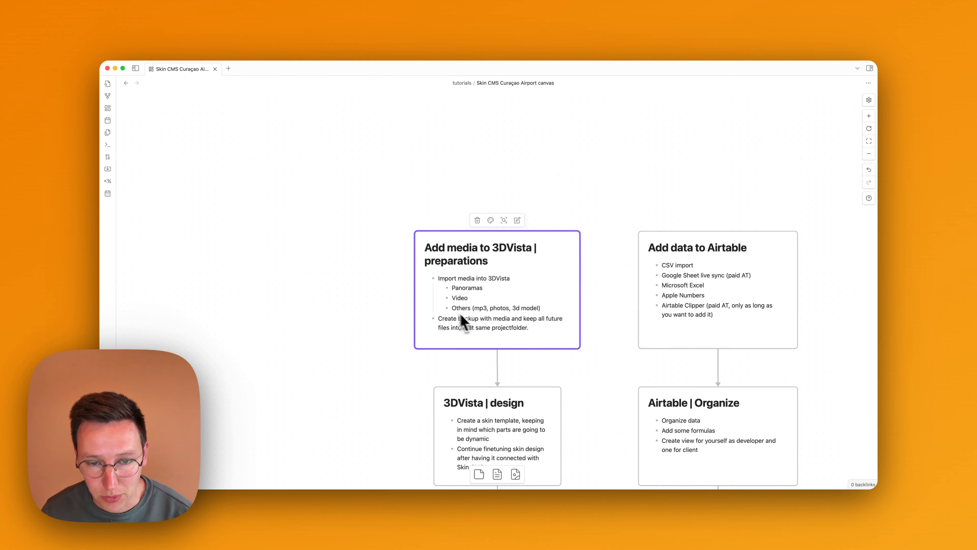
Return to the Obsidian canvas and examine the "Add data to Airtable" card with its import options
{"action": "left_click", "coordinate": [605, 372]}
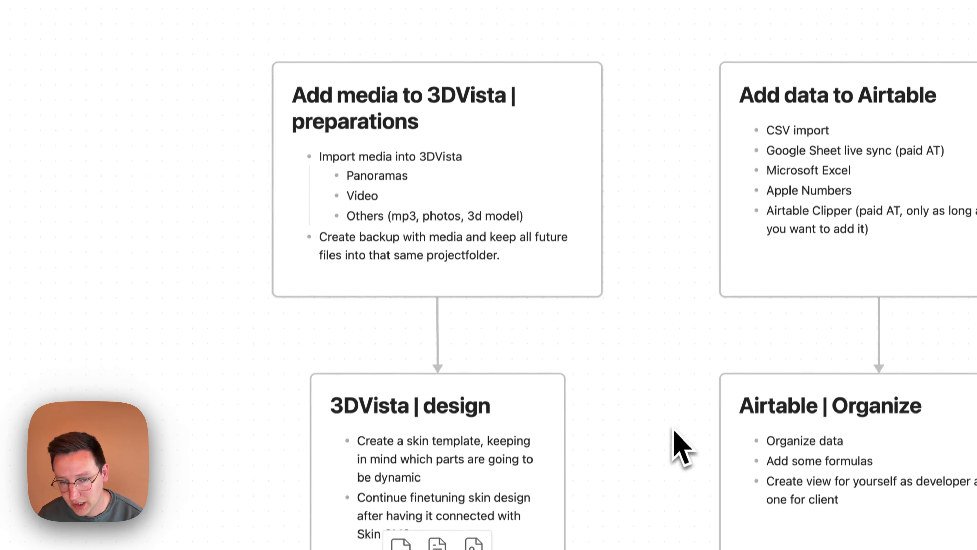
{"action": "middle_click_drag", "start_coordinate": [653, 373], "coordinate": [385, 150]}
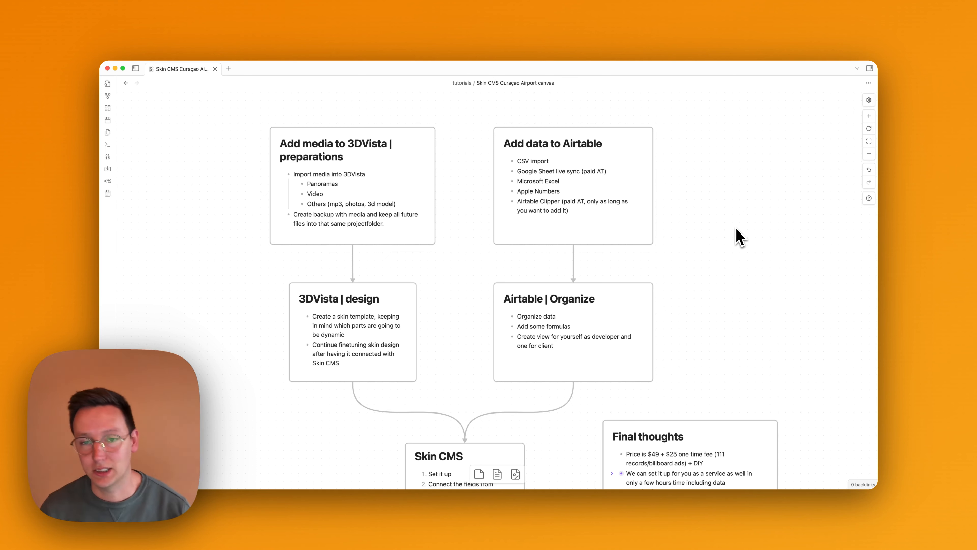
{"action": "left_click", "coordinate": [527, 191]}
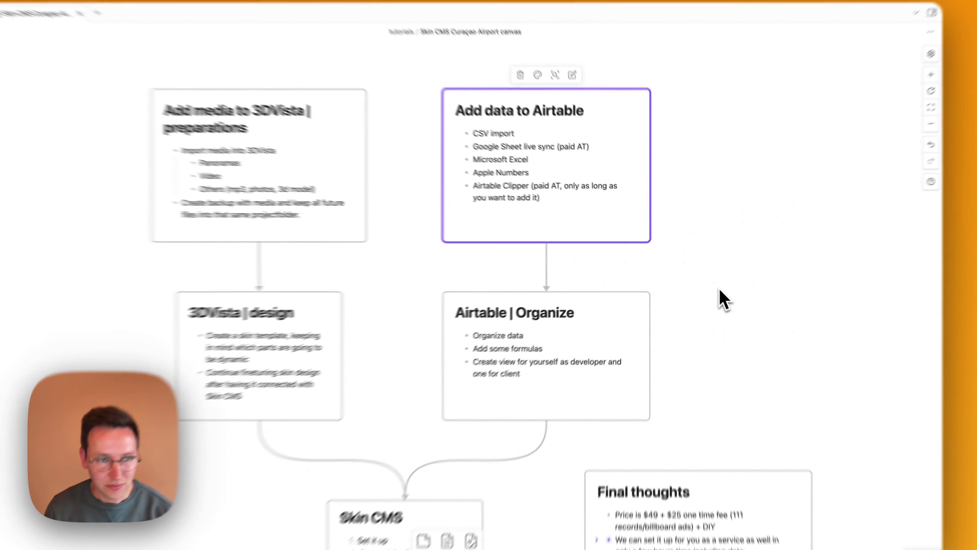
{"action": "left_click", "coordinate": [719, 289]}
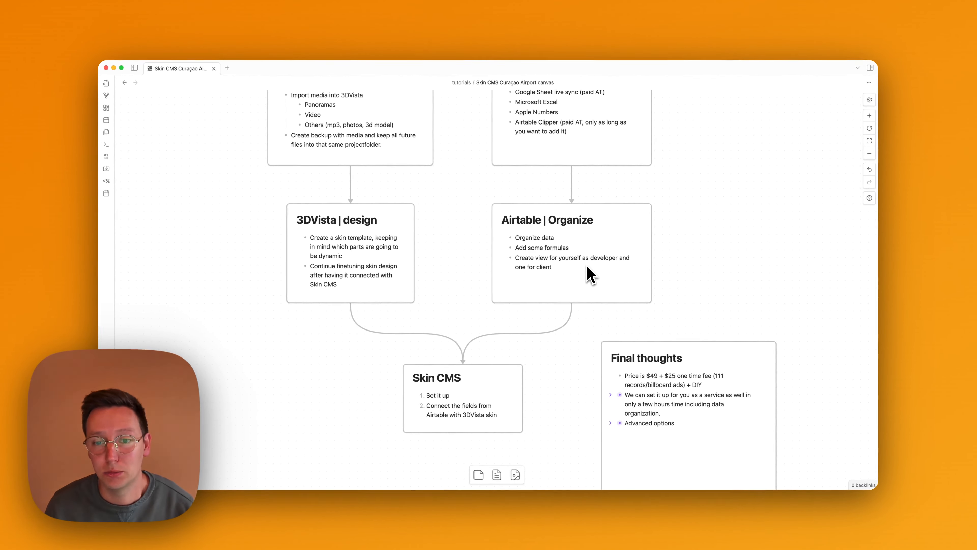
Switch to the Airtable Ads table, review the Client view's columns and hidden fields, and open the first Dev view
{"action": "key", "text": "alt+Tab"}
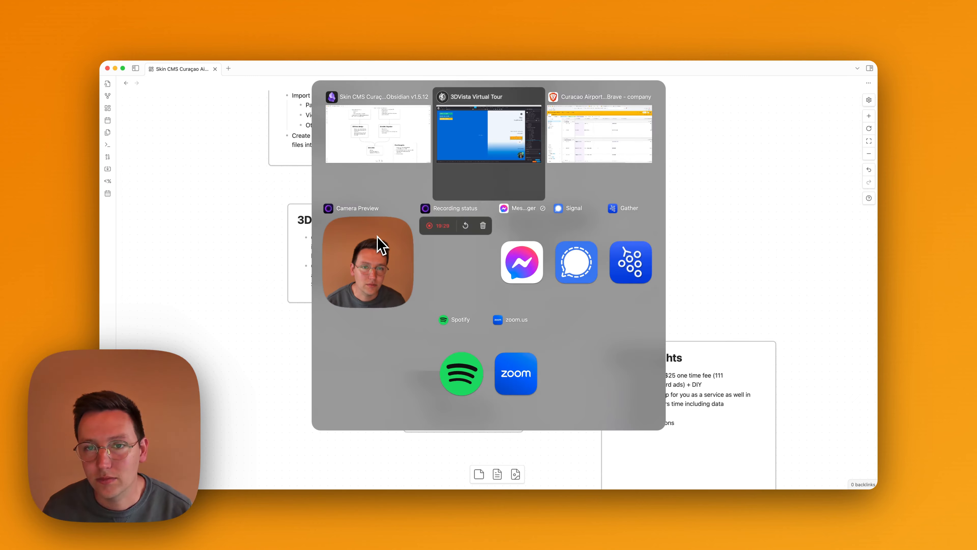
{"action": "key", "text": "alt+Tab"}
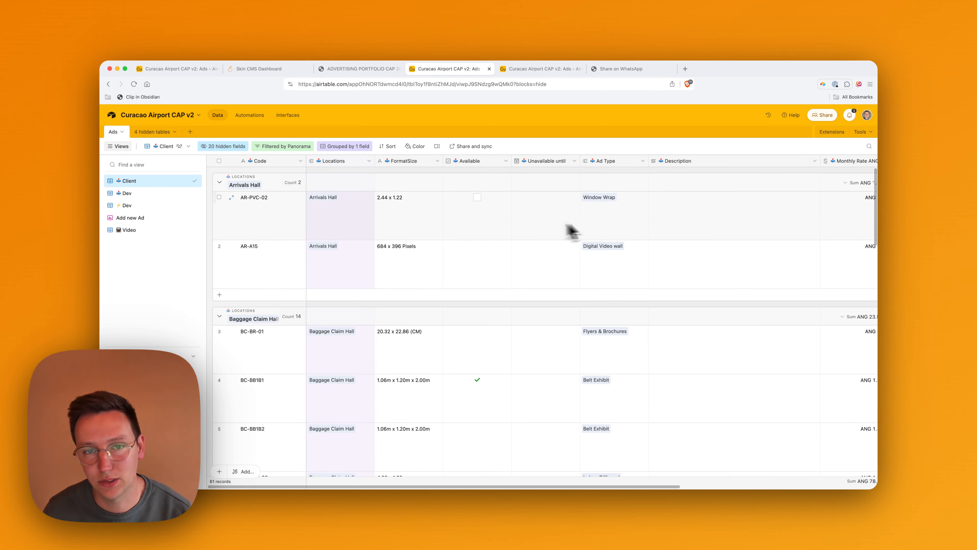
{"action": "scroll", "coordinate": [571, 231], "scroll_direction": "right", "scroll_amount": 5}
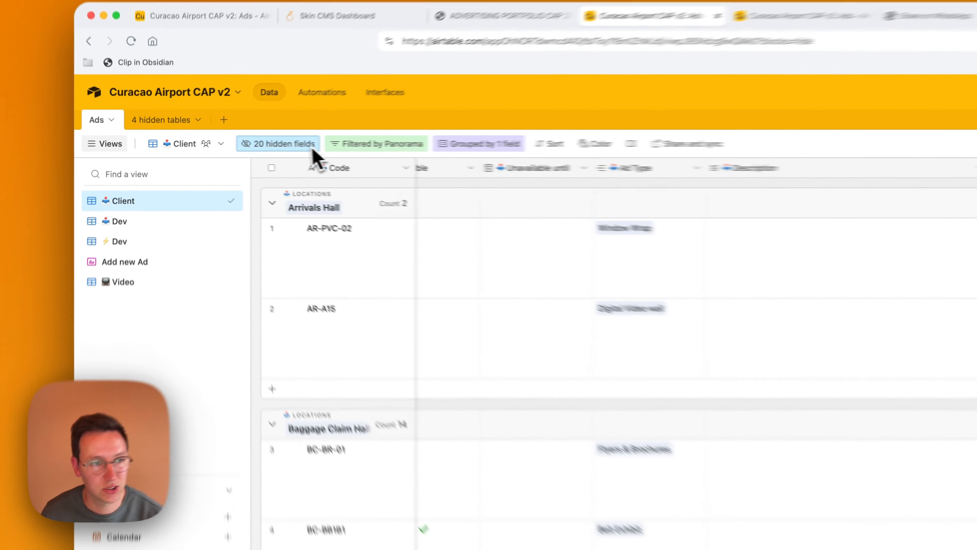
{"action": "left_click", "coordinate": [230, 146]}
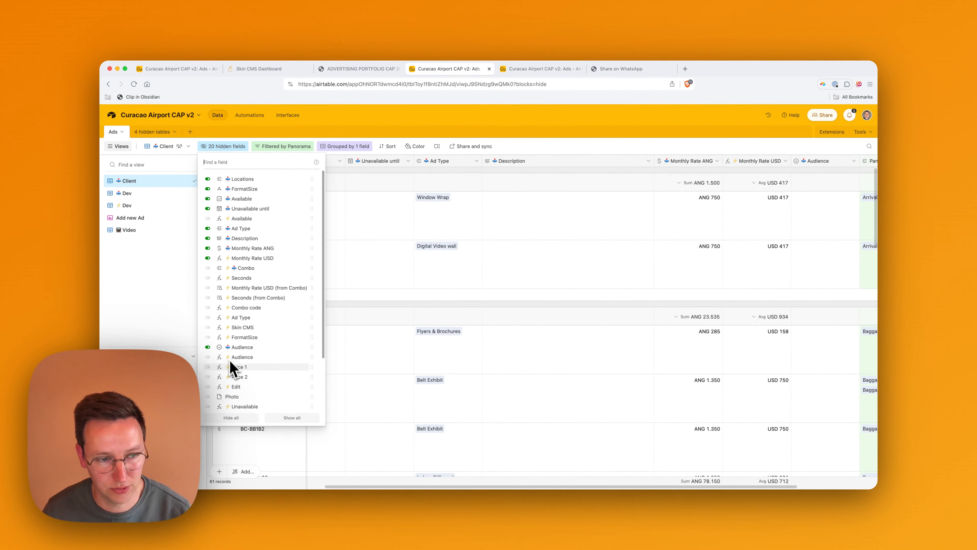
{"action": "left_click", "coordinate": [379, 218]}
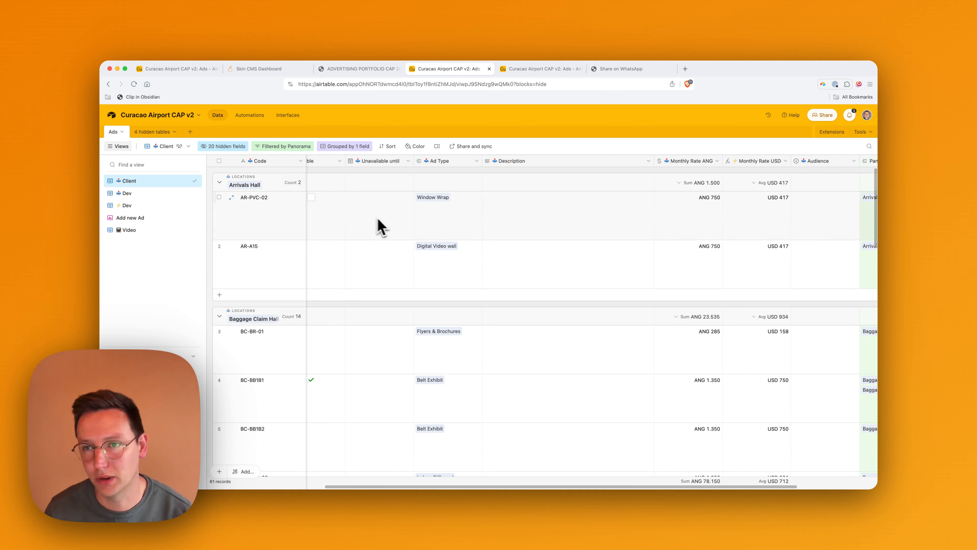
{"action": "scroll", "coordinate": [392, 228], "scroll_direction": "left", "scroll_amount": 5}
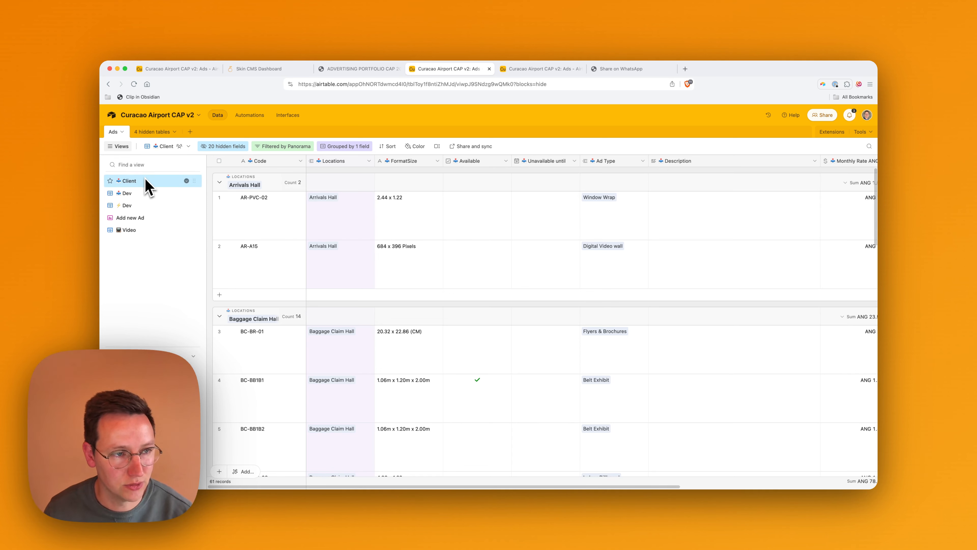
{"action": "left_click", "coordinate": [127, 193]}
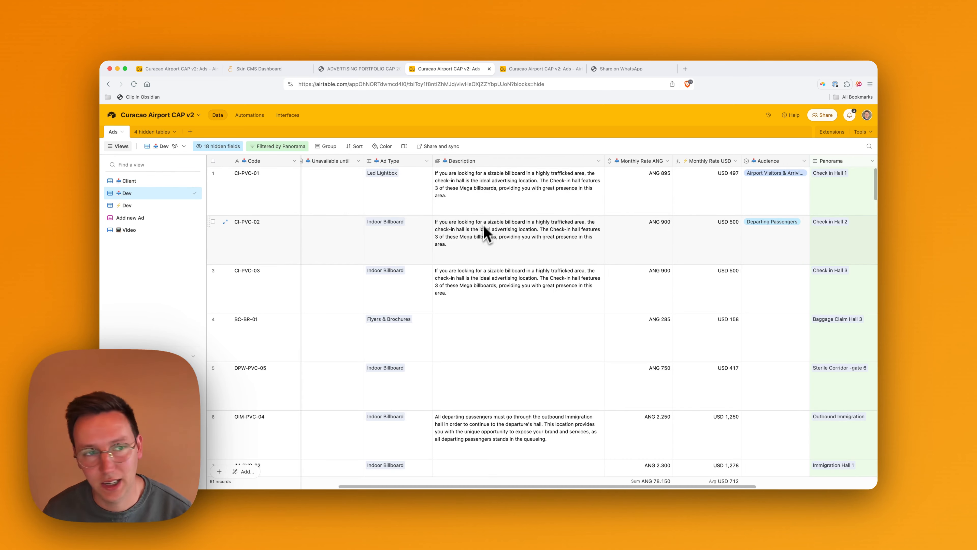
Go through the "Build it in 5 steps" guide on the Skin CMS web page and return to the Obsidian canvas
{"action": "key", "text": "super+Tab"}
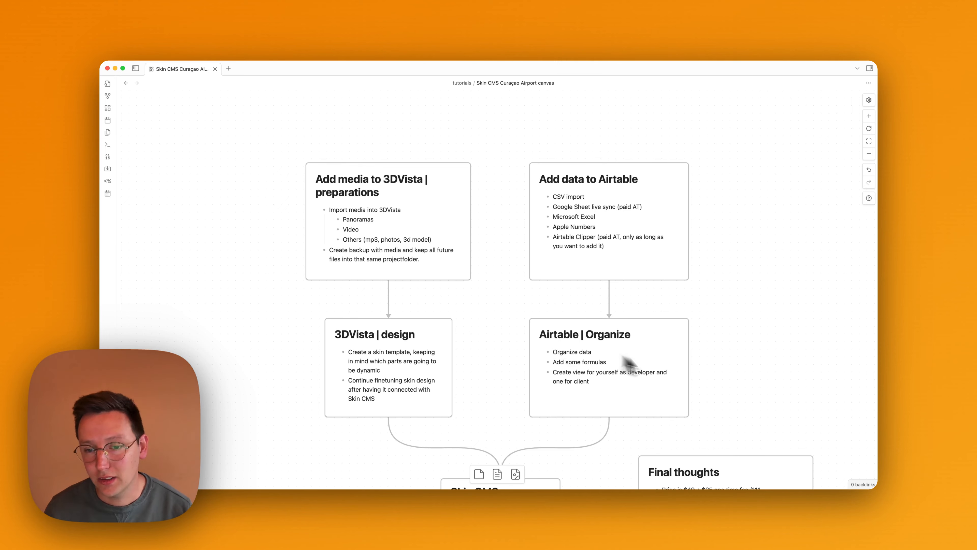
{"action": "scroll", "coordinate": [711, 399], "scroll_direction": "down", "scroll_amount": 5}
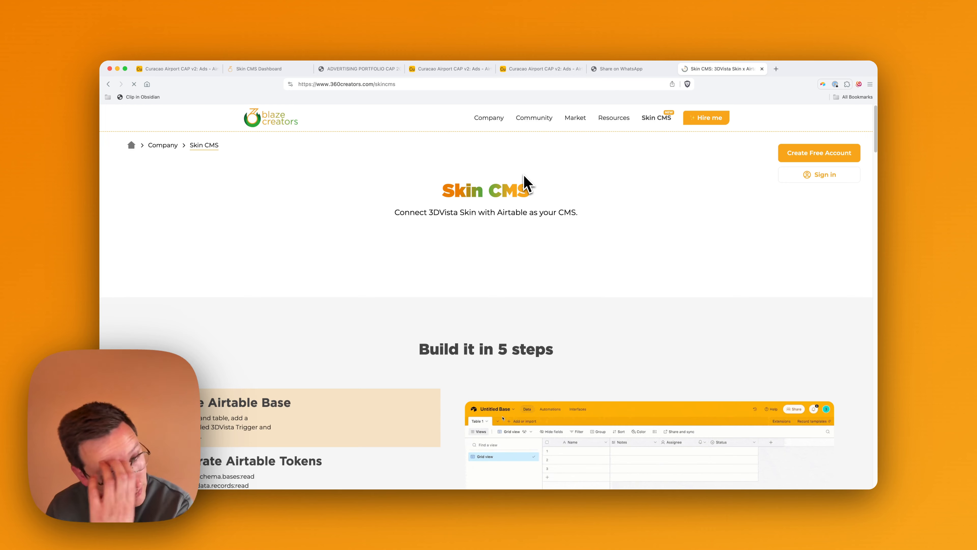
{"action": "scroll", "coordinate": [478, 255], "scroll_direction": "down", "scroll_amount": 5}
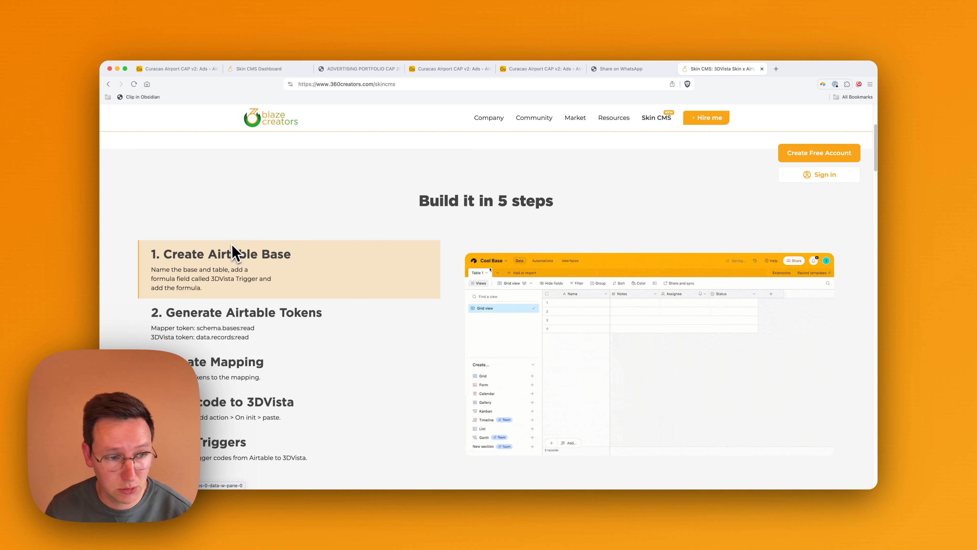
{"action": "left_click", "coordinate": [219, 326]}
{"action": "left_click", "coordinate": [236, 280]}
{"action": "left_click", "coordinate": [257, 304]}
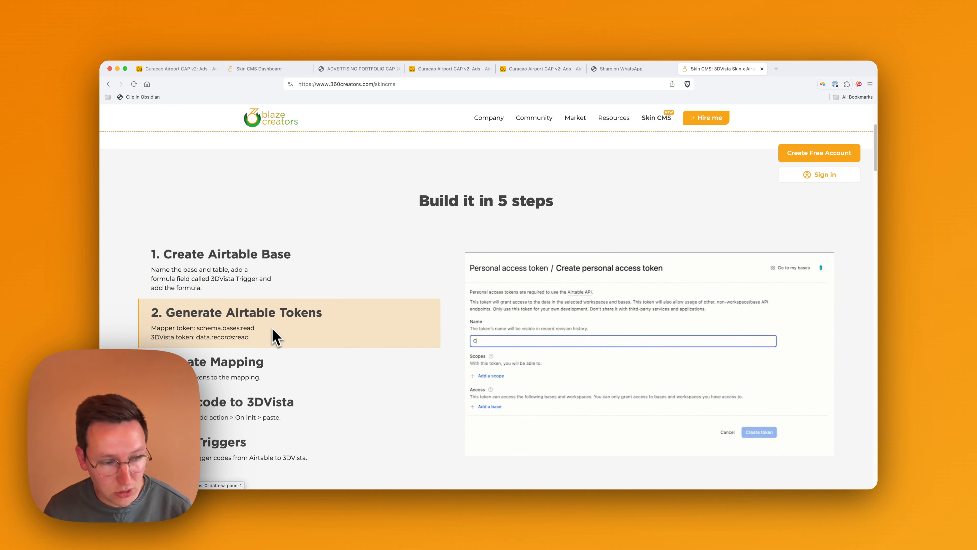
{"action": "left_click", "coordinate": [263, 350]}
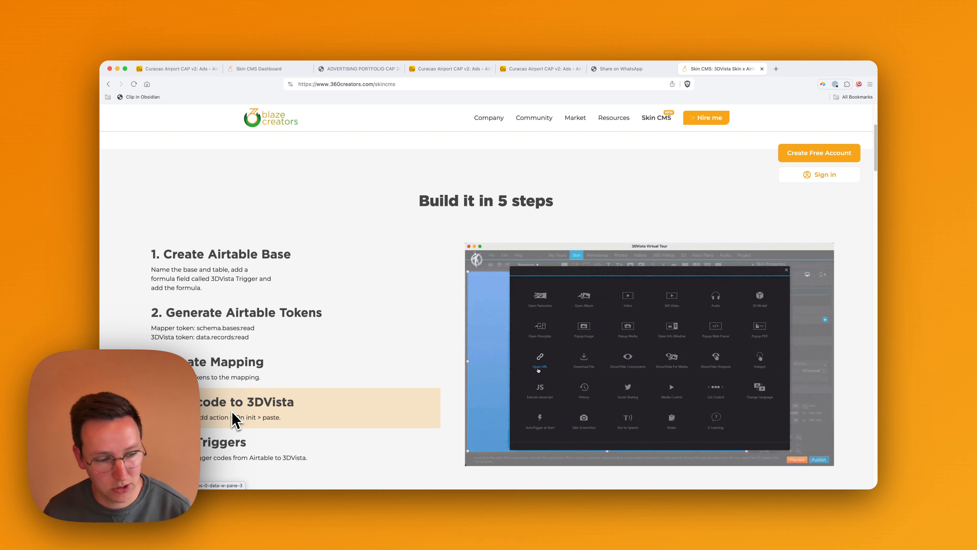
{"action": "left_click", "coordinate": [218, 464]}
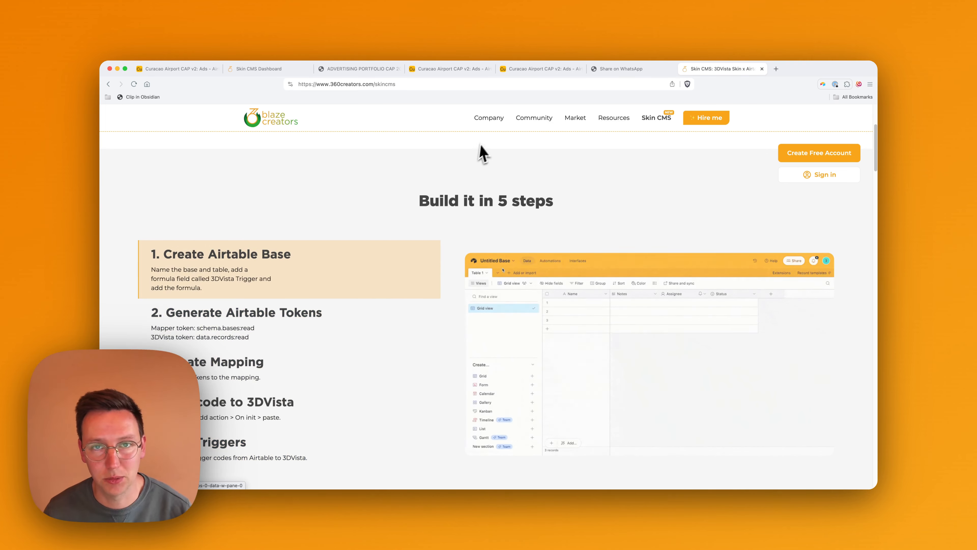
{"action": "key", "text": "super+Tab"}
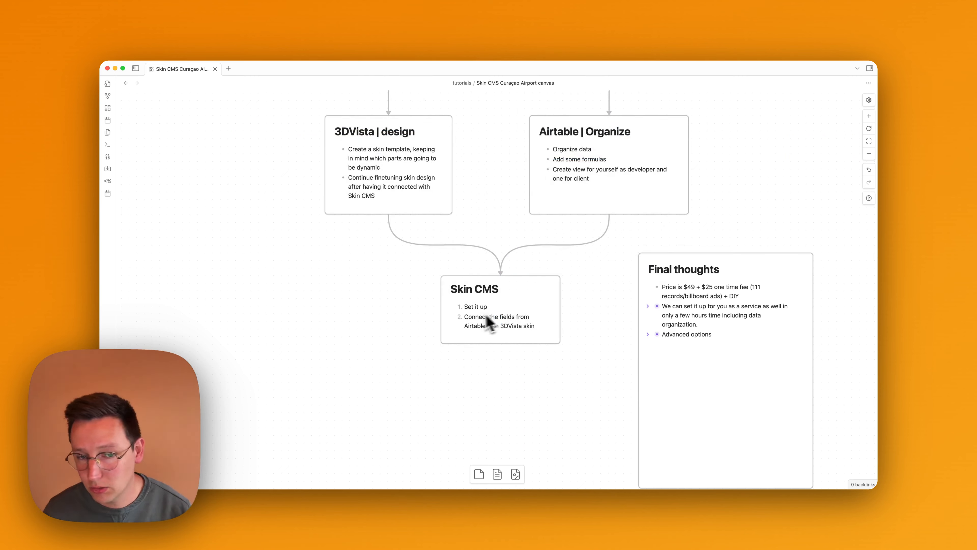